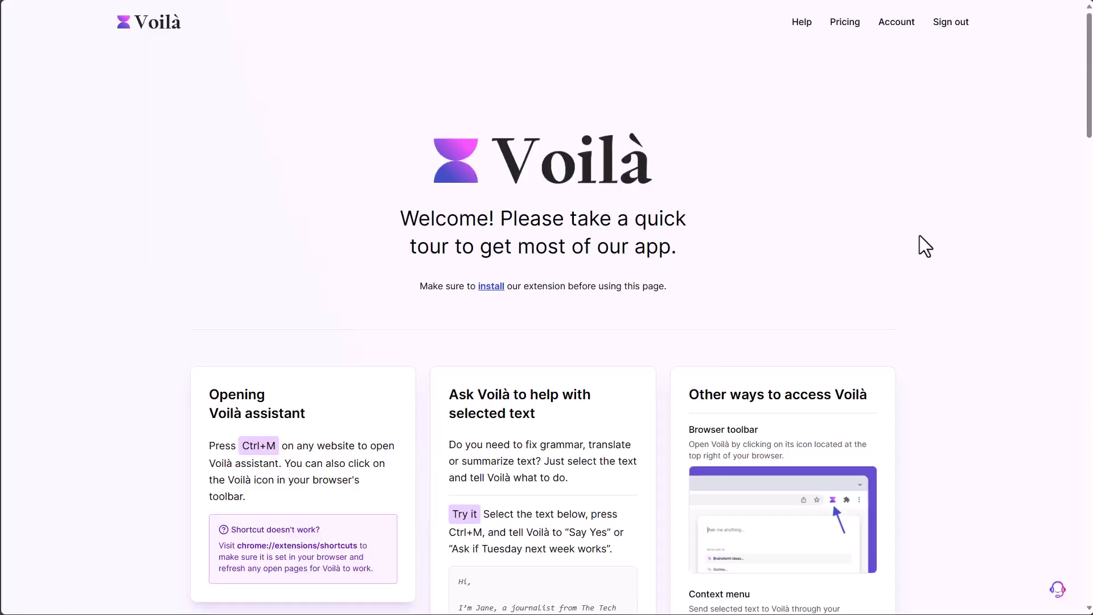
# - Scroll up and down through the Voilà welcome tour and FAQ
pyautogui.scroll(-20, 920, 235)
pyautogui.scroll(10, 919, 235)
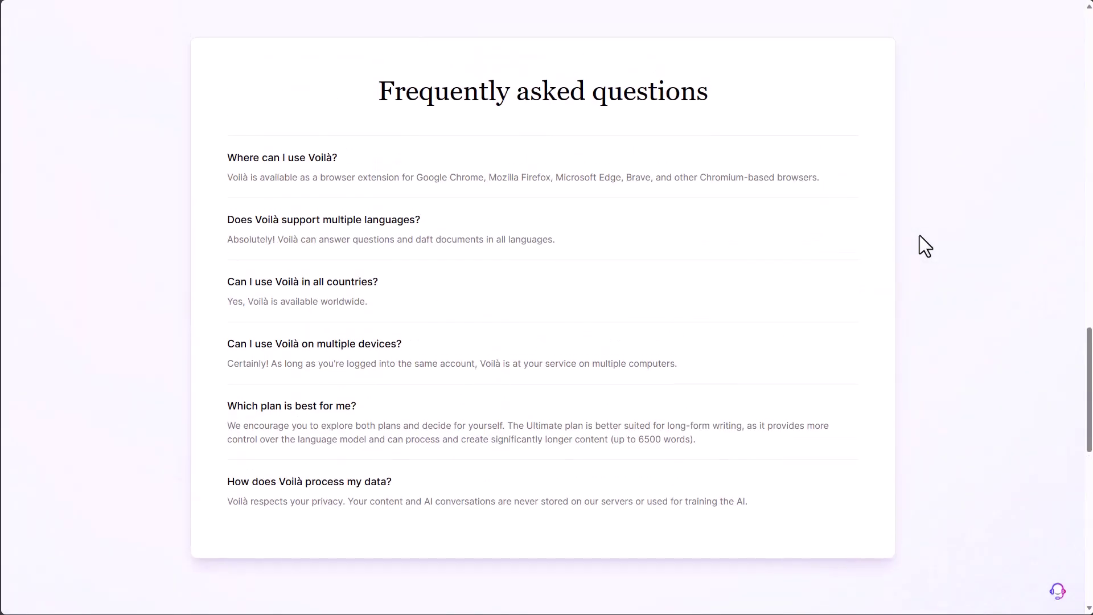
pyautogui.scroll(8, 920, 234)
pyautogui.scroll(-15, 920, 235)
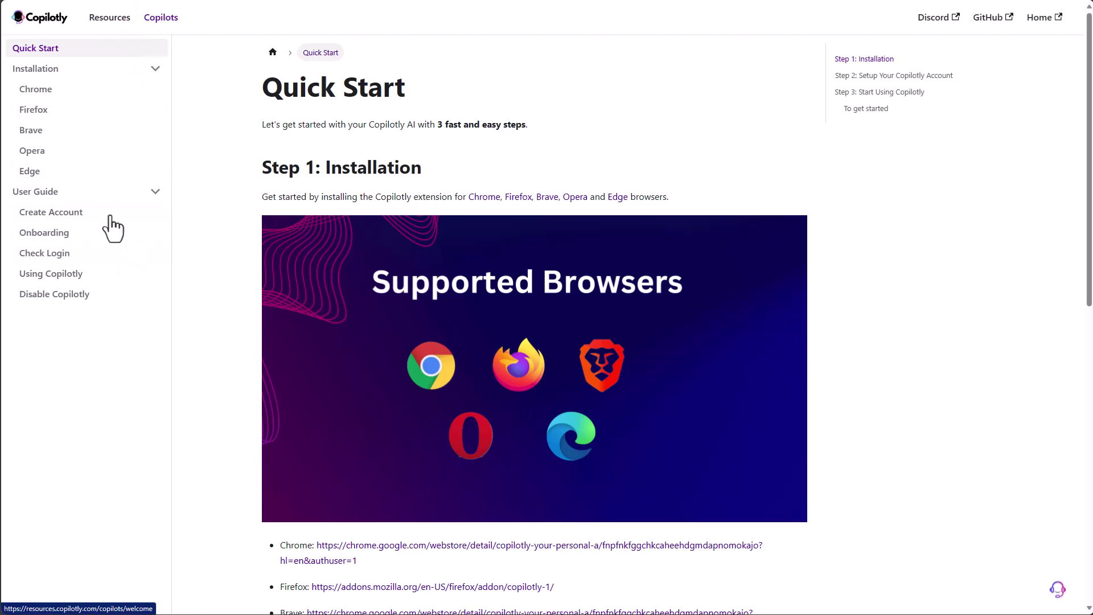
# - Open the Email Copilots article via Copilots and Search Copilots, and scroll through it
pyautogui.click(156, 20)
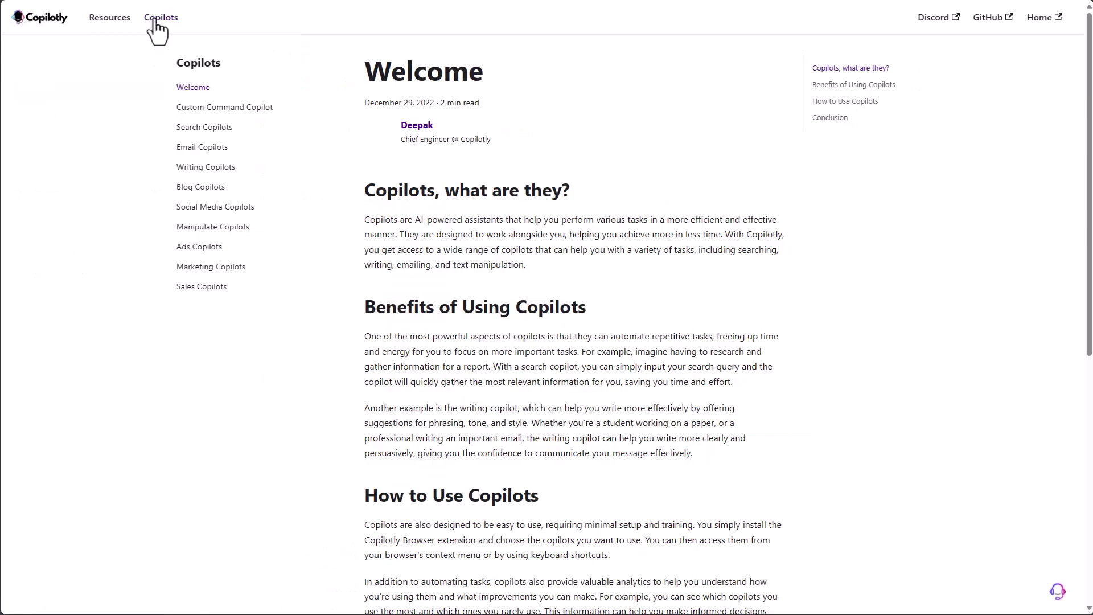
pyautogui.click(218, 140)
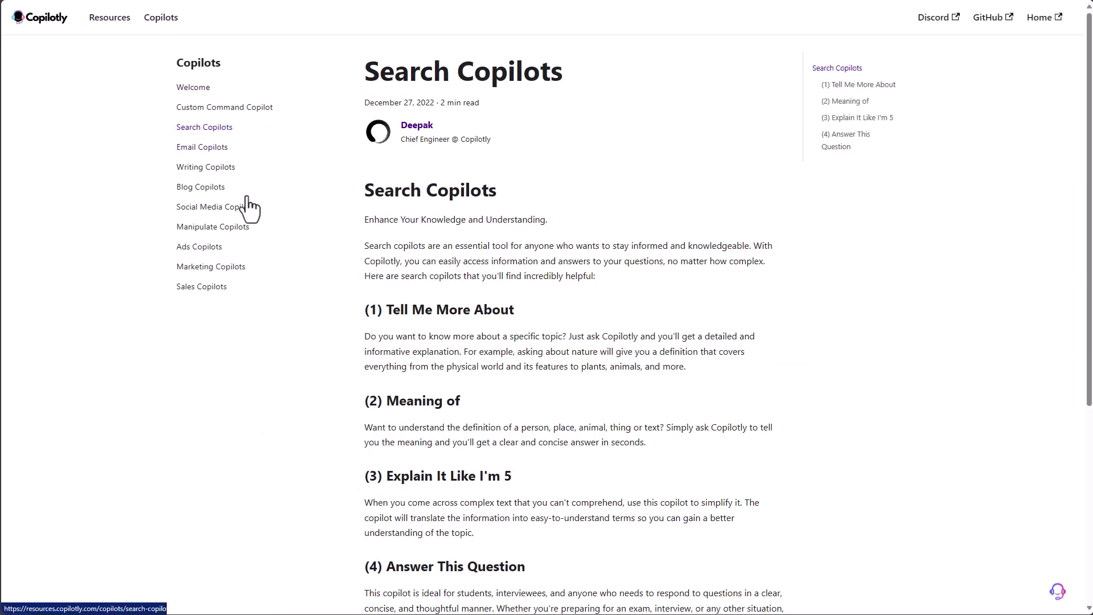
pyautogui.click(207, 149)
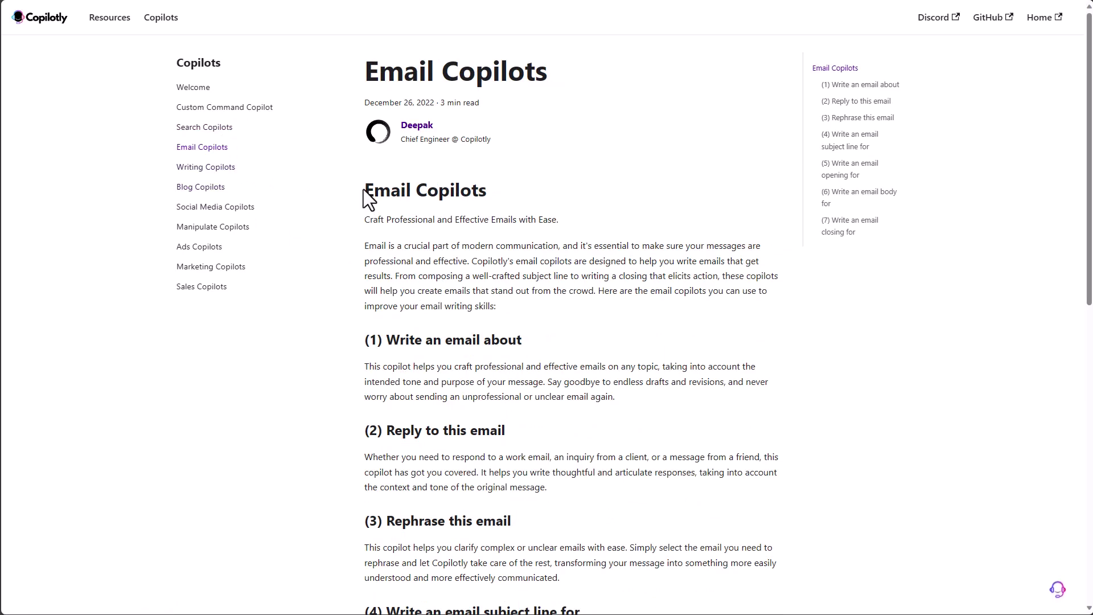
pyautogui.scroll(-8, 419, 312)
pyautogui.scroll(-3, 563, 502)
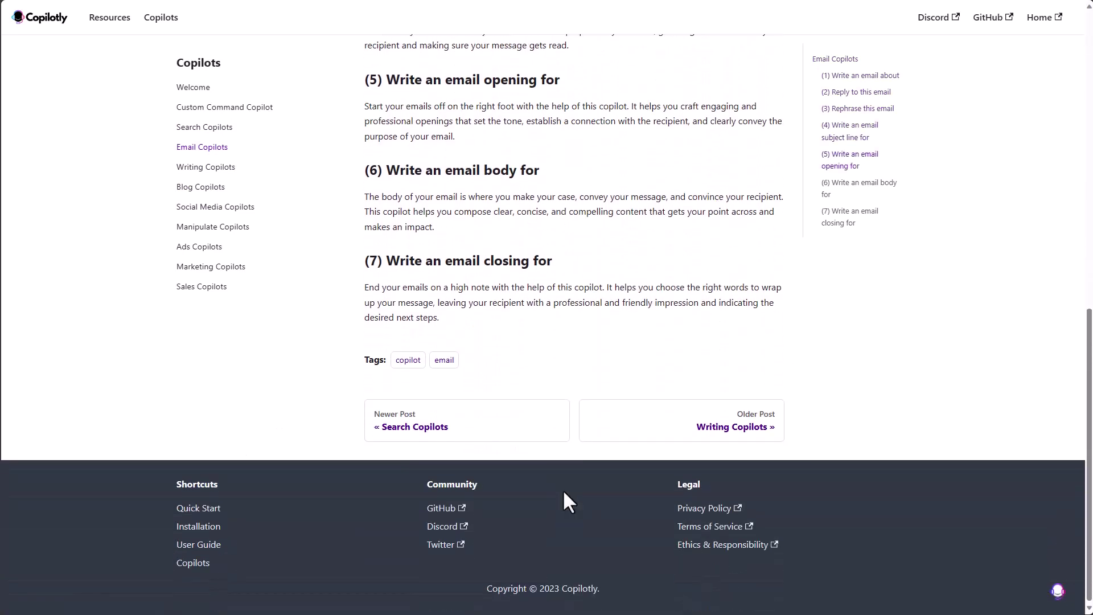
pyautogui.scroll(6, 509, 247)
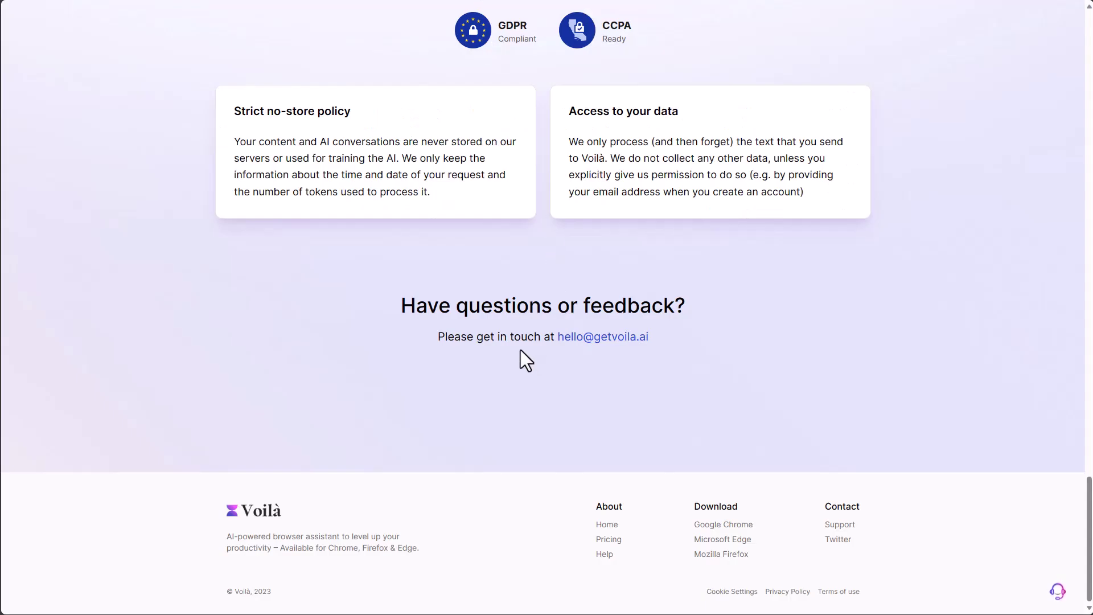
# - Scroll through the Voilà tour page, then open the Voilà Account page
pyautogui.scroll(12, 520, 351)
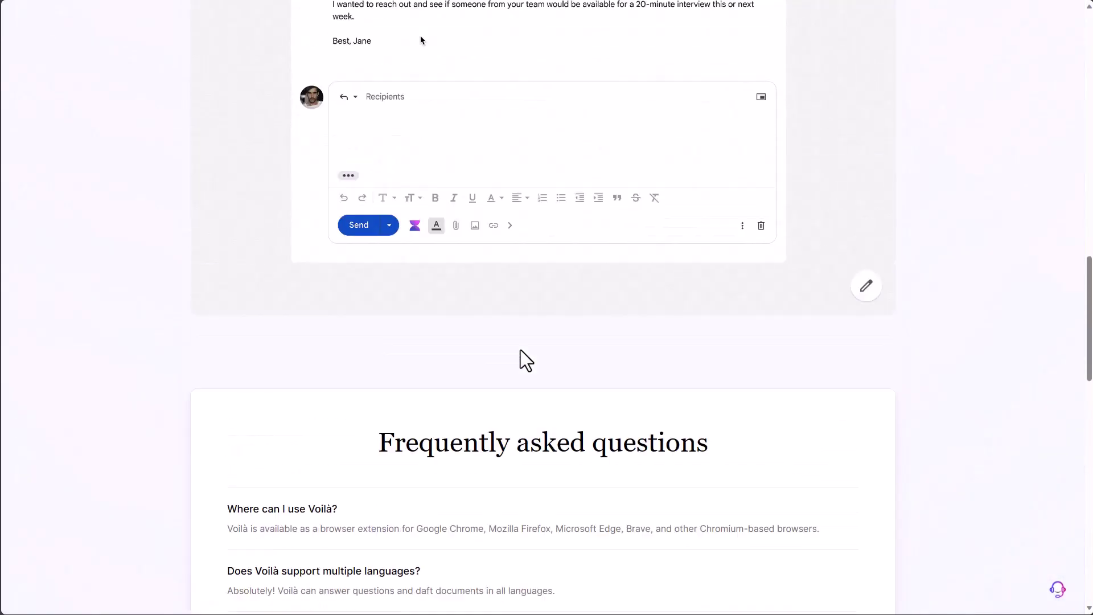
pyautogui.scroll(10, 520, 349)
pyautogui.scroll(-3, 521, 350)
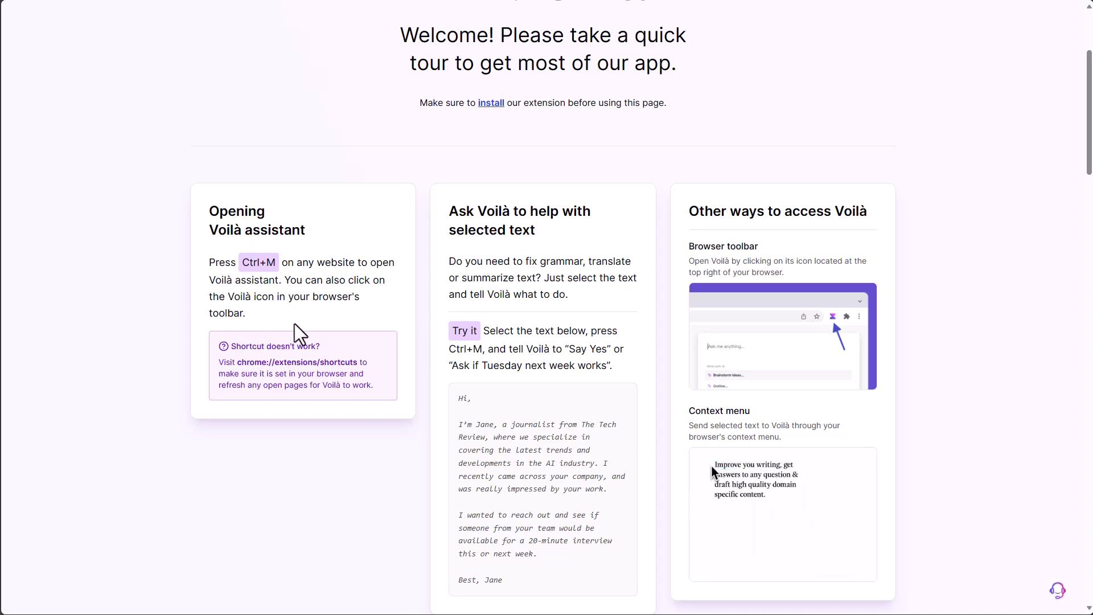
pyautogui.scroll(-15, 513, 320)
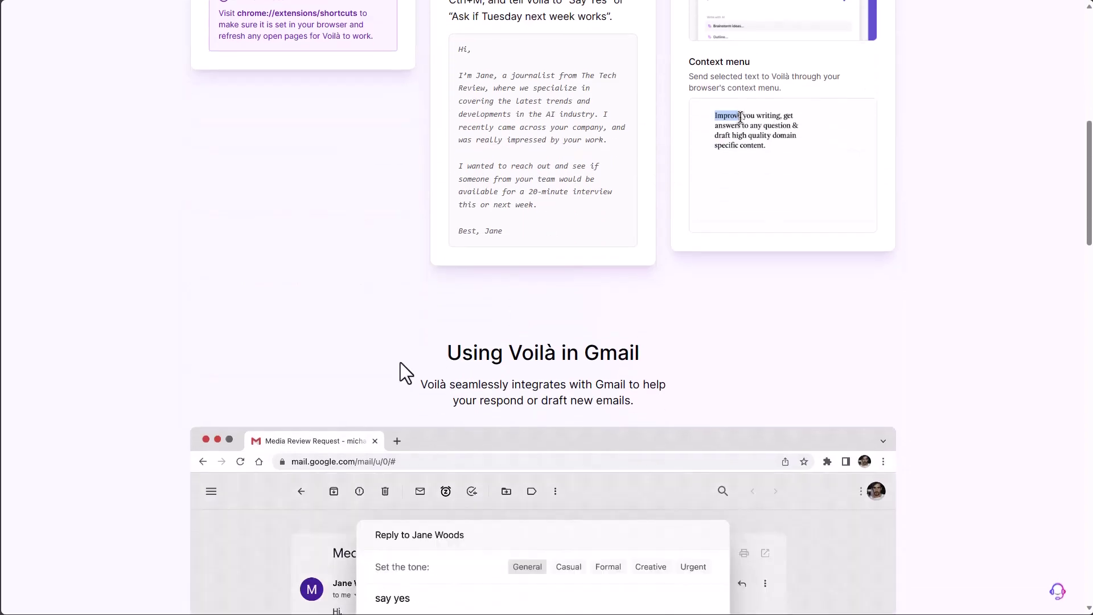
pyautogui.scroll(-4, 401, 363)
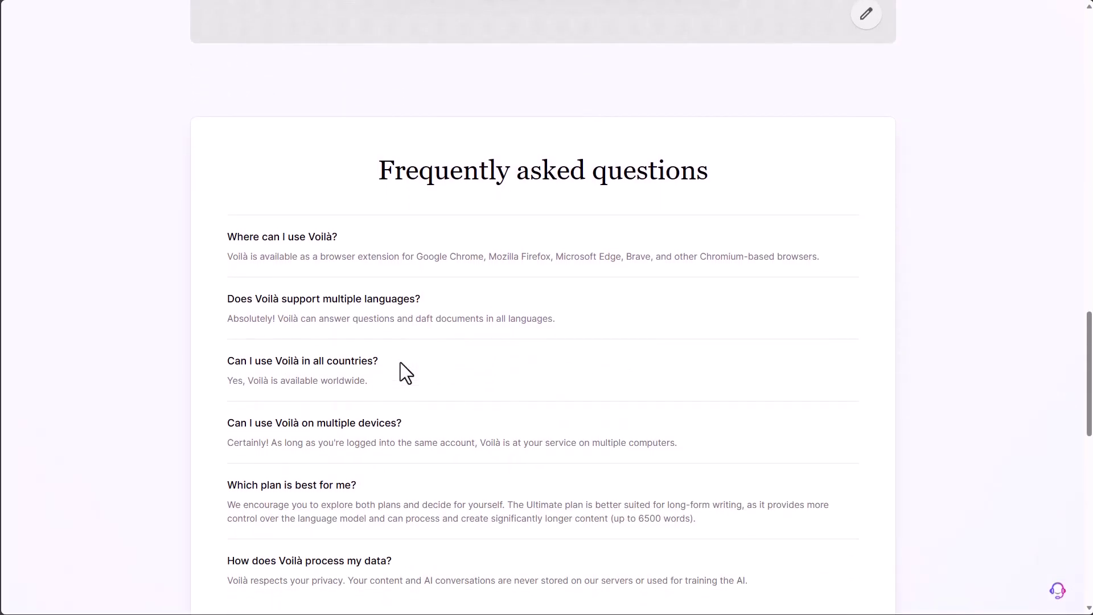
pyautogui.scroll(-9, 401, 363)
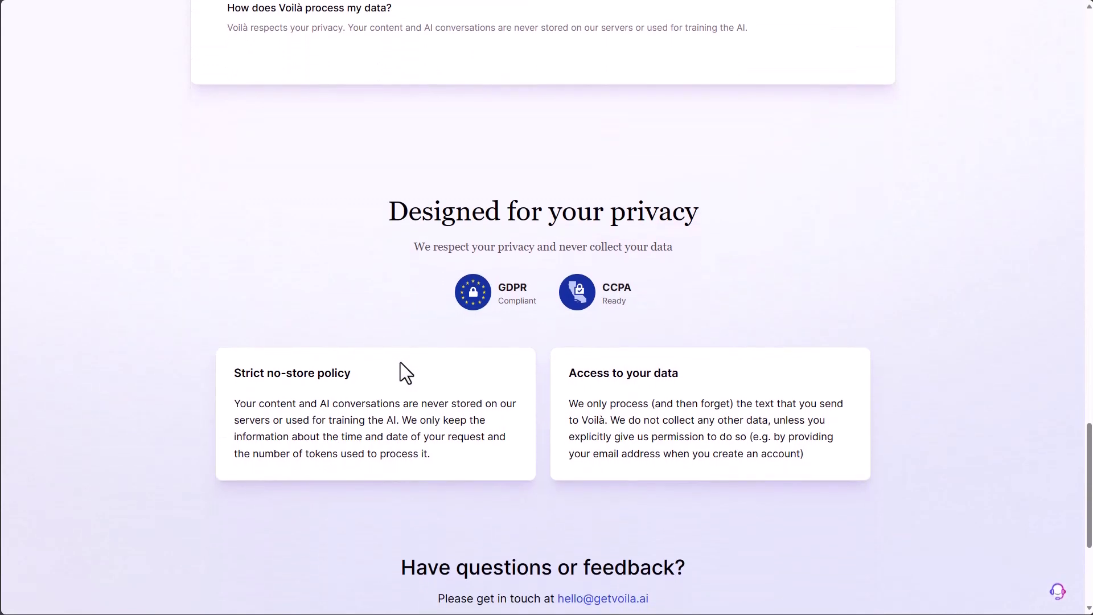
pyautogui.scroll(-4, 400, 363)
pyautogui.scroll(-1, 401, 364)
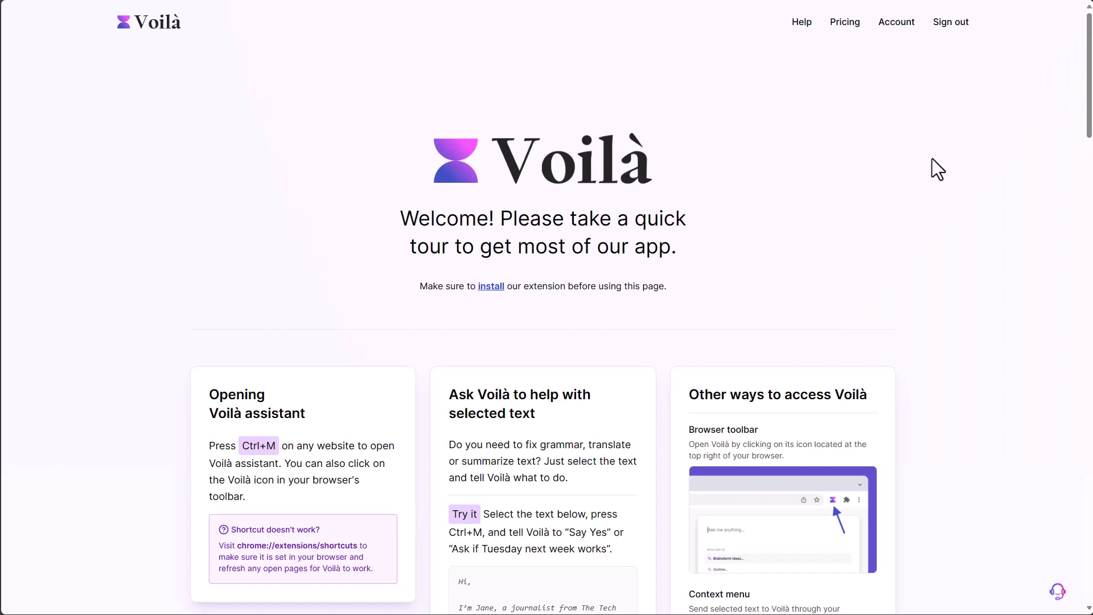
pyautogui.click(885, 24)
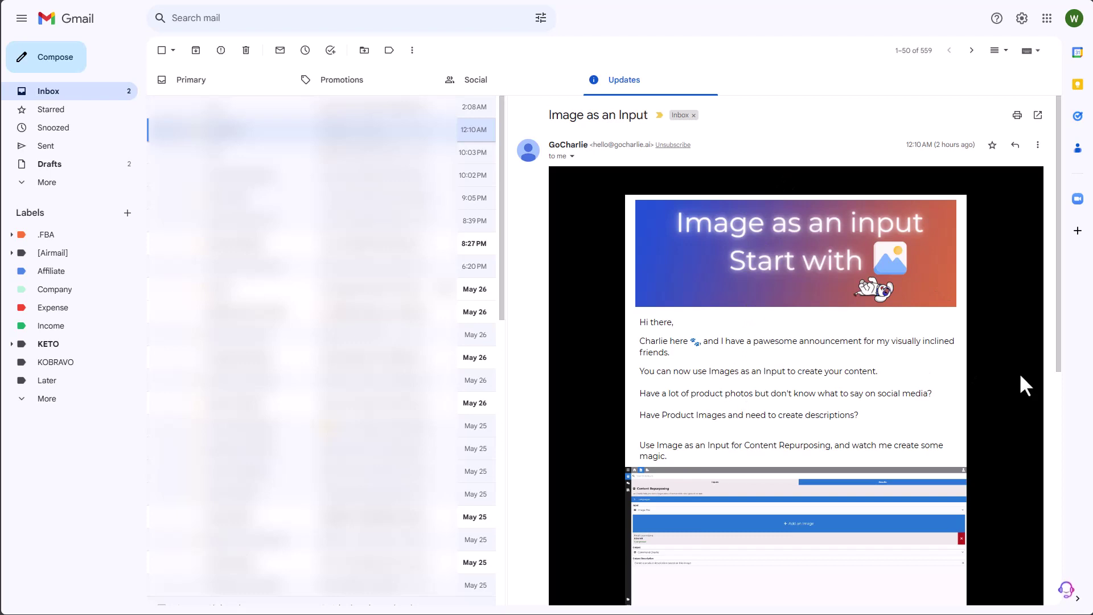
# - Start a reply to GoCharlie's 'Image as an Input' email
pyautogui.scroll(-8, 1020, 376)
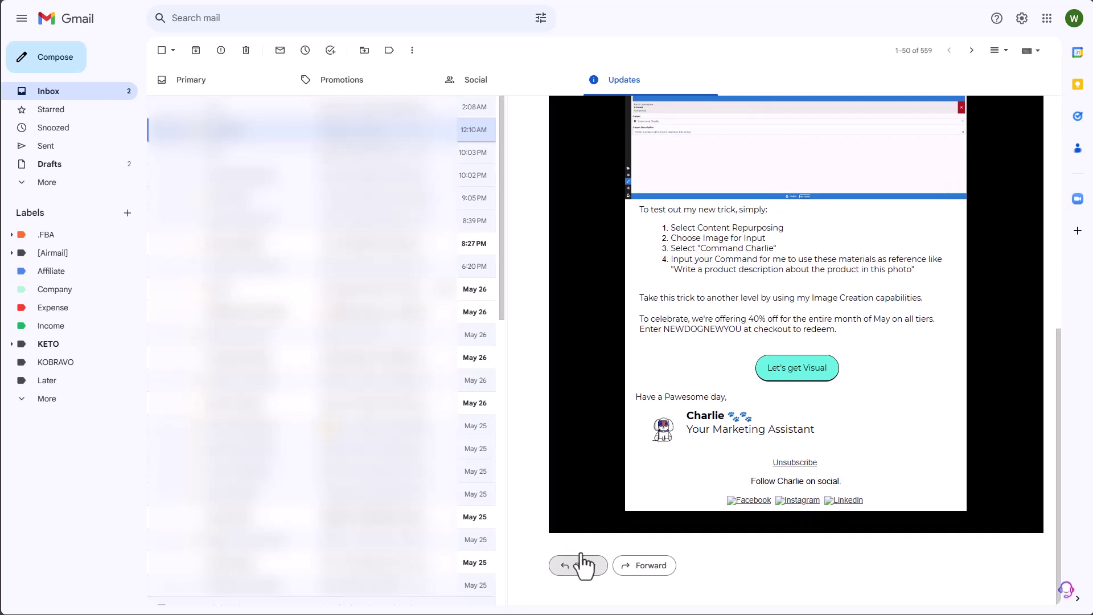
pyautogui.click(580, 564)
pyautogui.click(628, 576)
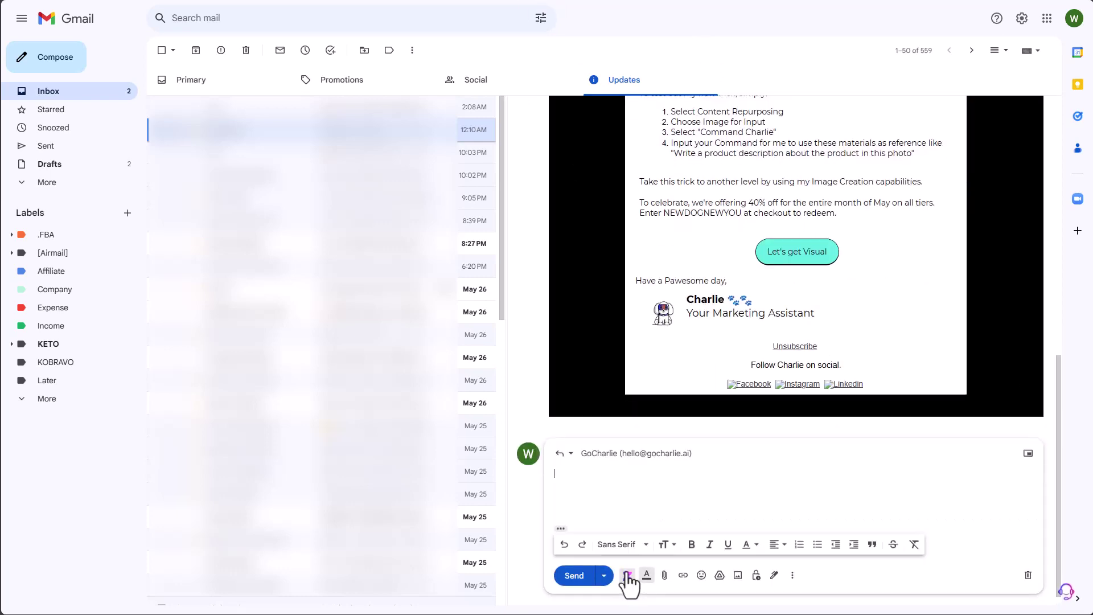
# - Have Voilà draft a Casual reply from the prompt 'Great features, where can I learn more?'
pyautogui.click(628, 576)
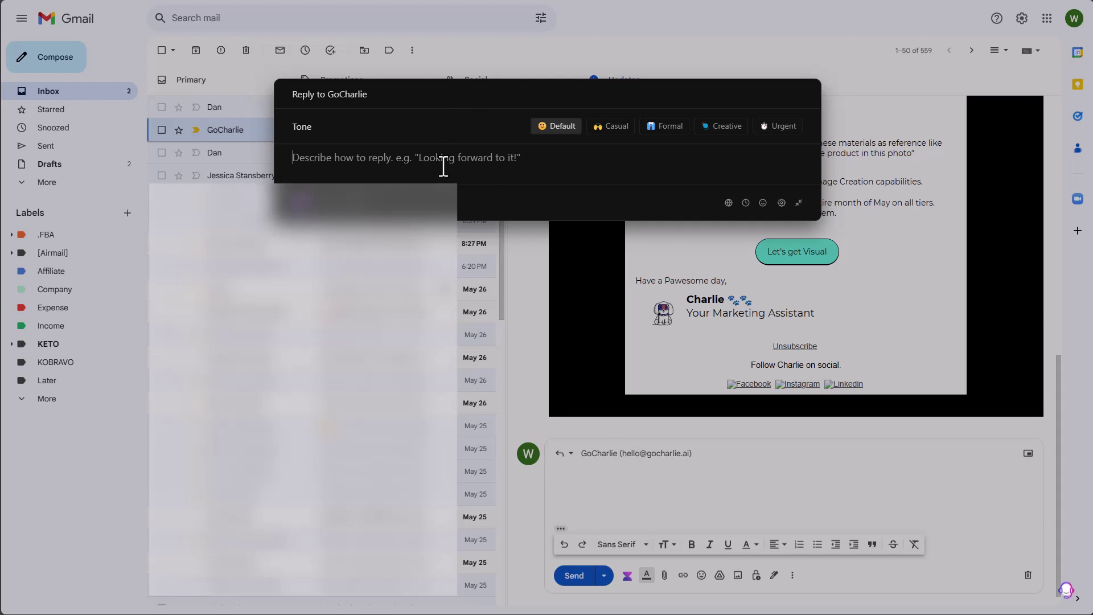
pyautogui.write('Great ')
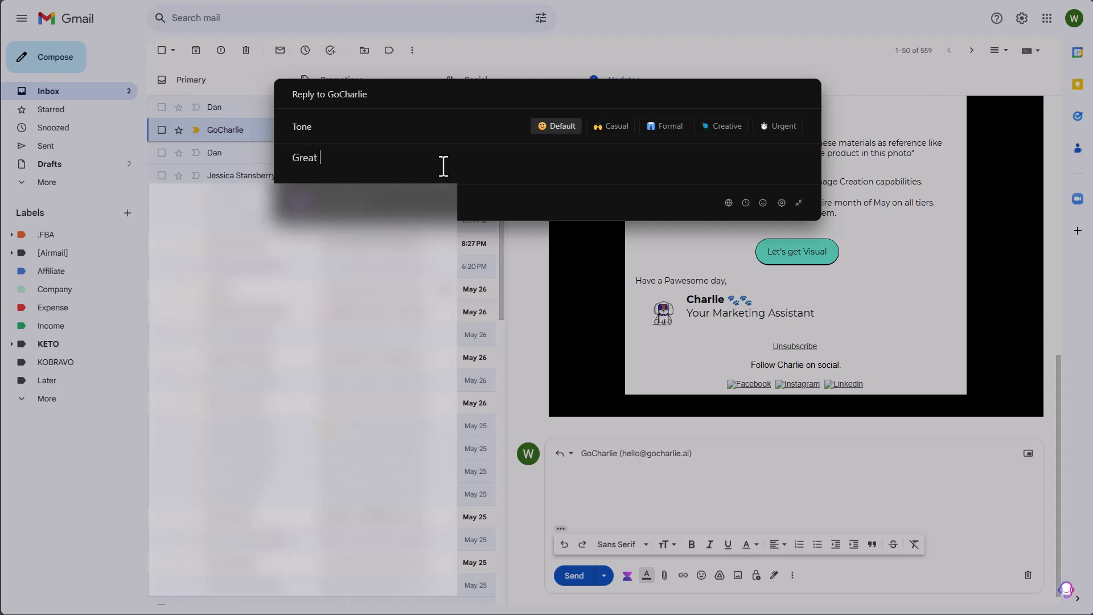
pyautogui.write('features, whre')
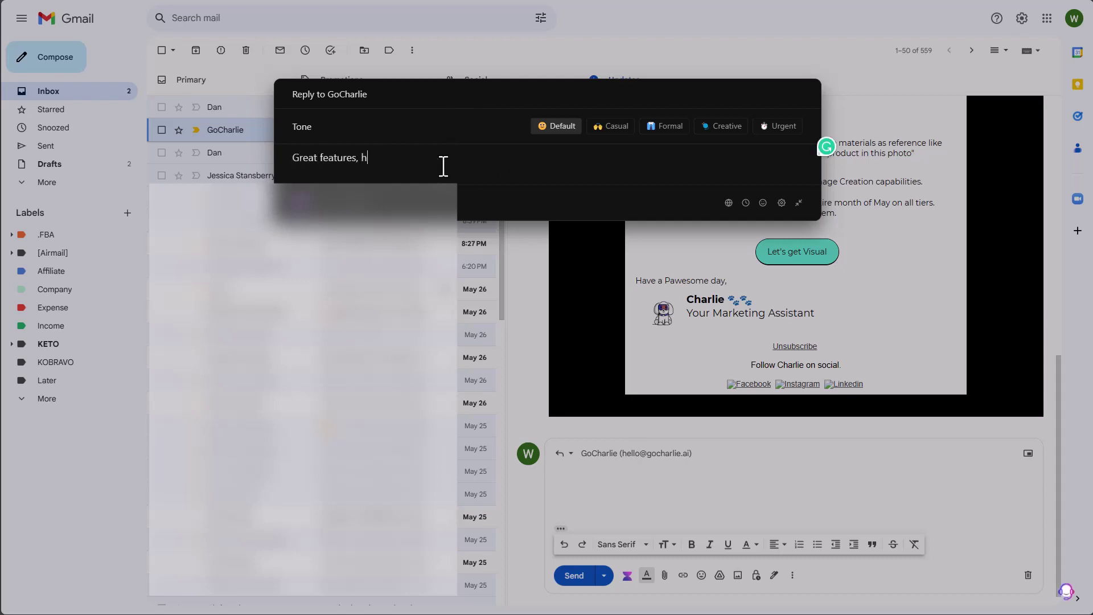
pyautogui.press('BackSpace')
pyautogui.press('BackSpace')
pyautogui.press('BackSpace')
pyautogui.write('ere can I learn more?')
pyautogui.click(615, 127)
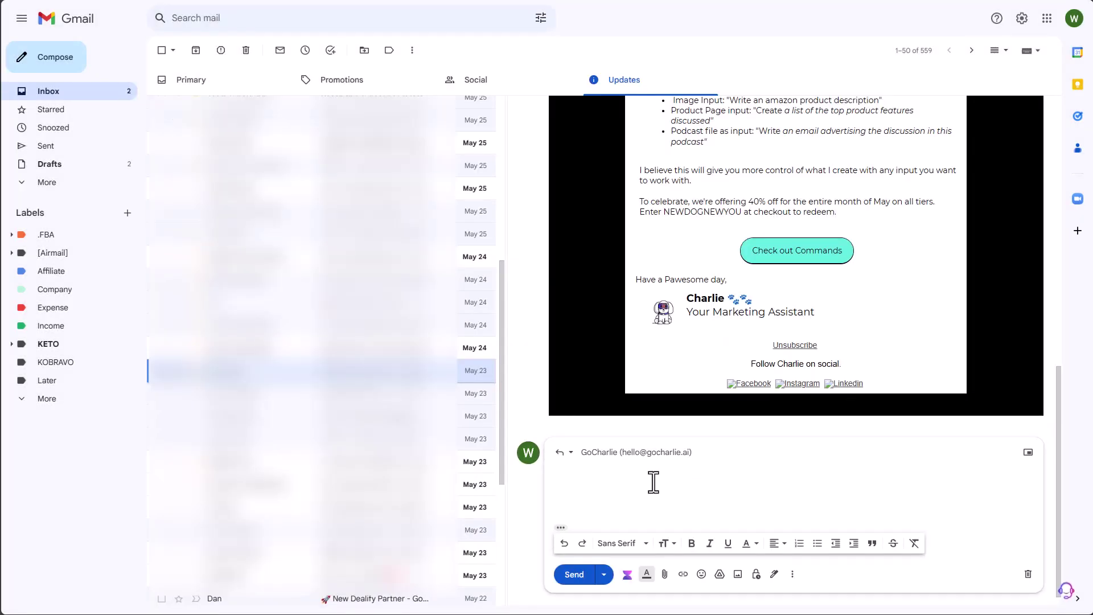
pyautogui.click(627, 575)
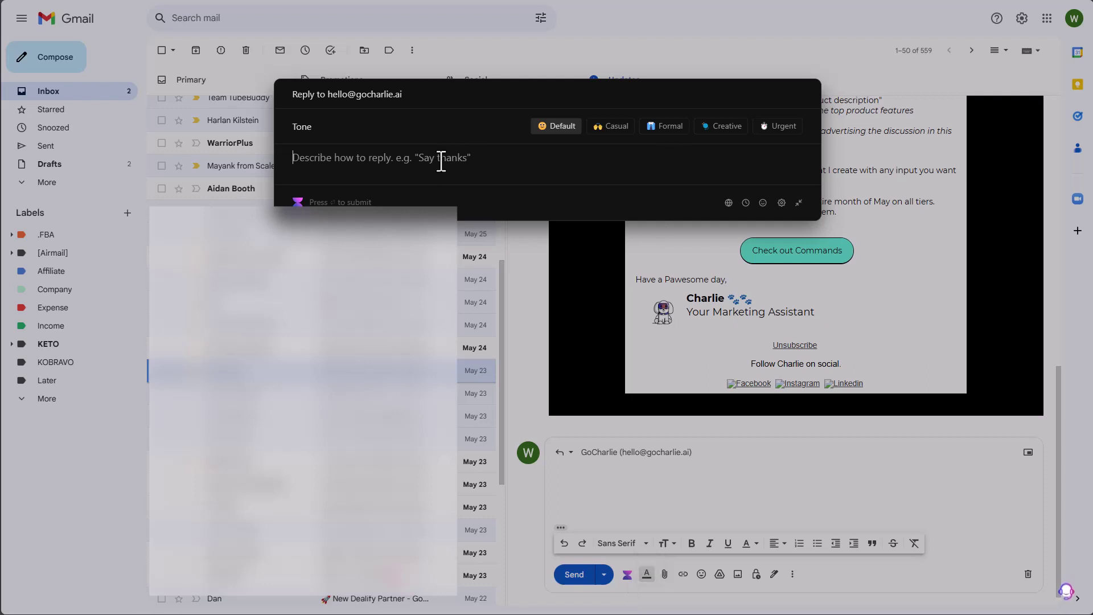
pyautogui.write('very in')
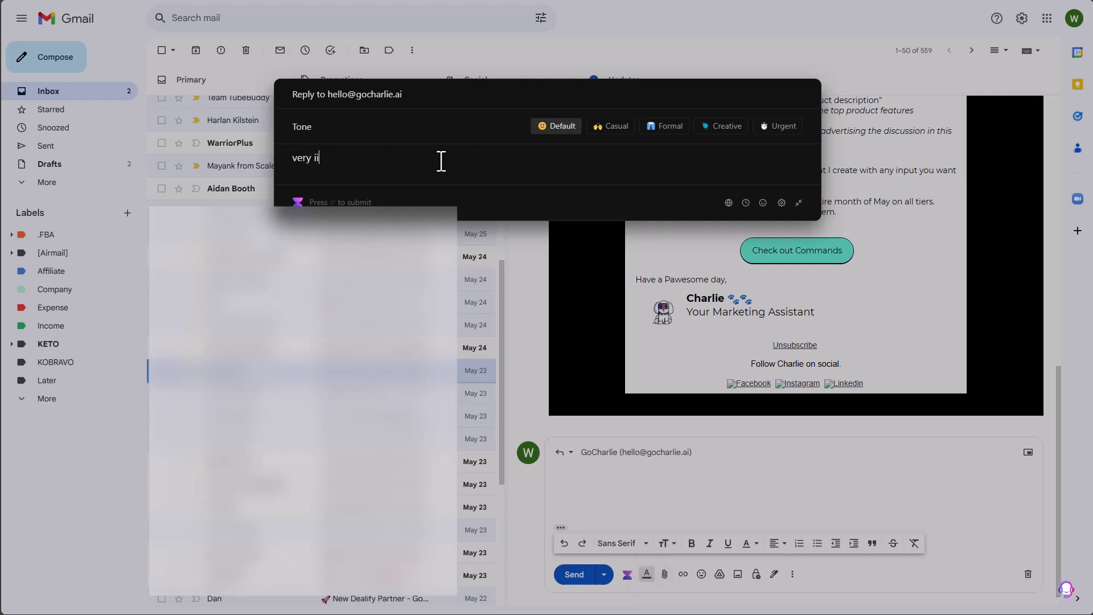
pyautogui.write('teresting update, ')
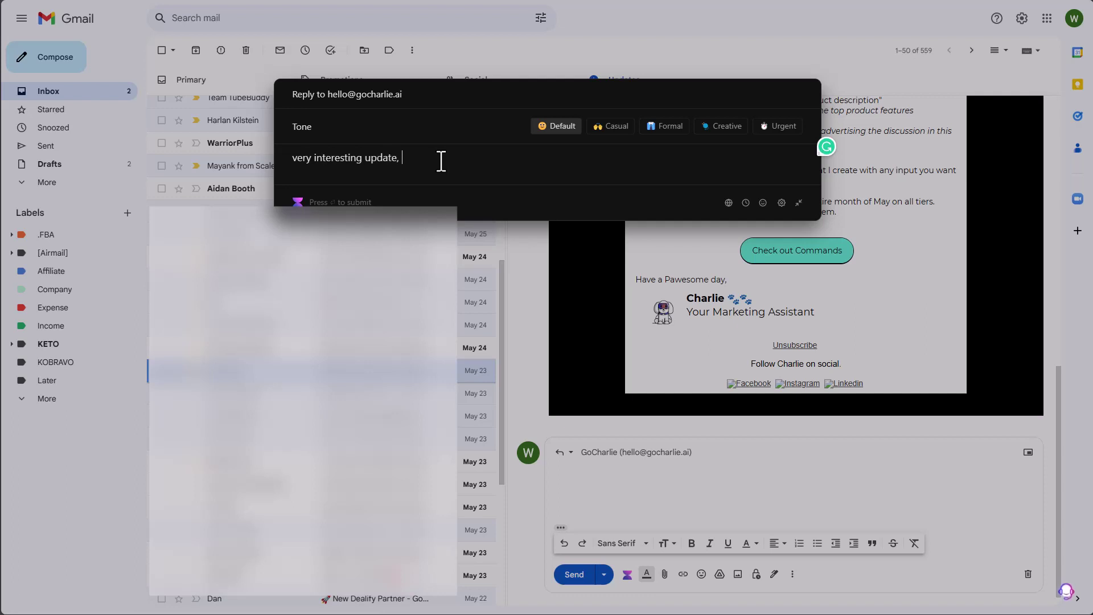
pyautogui.write('where can I learn more about your product')
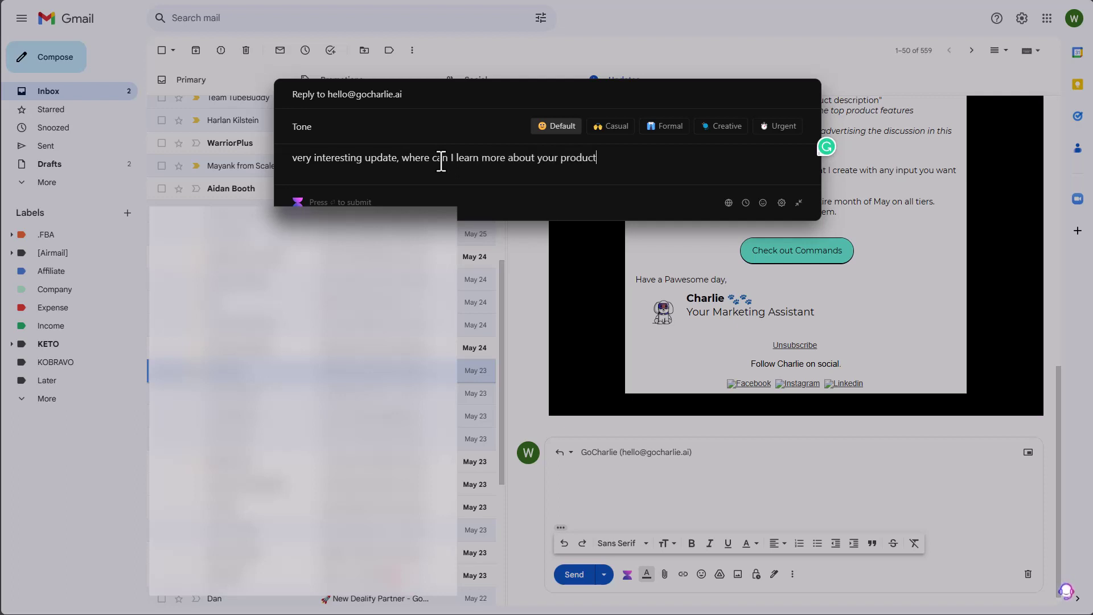
pyautogui.write(' offering?')
pyautogui.press('Return')
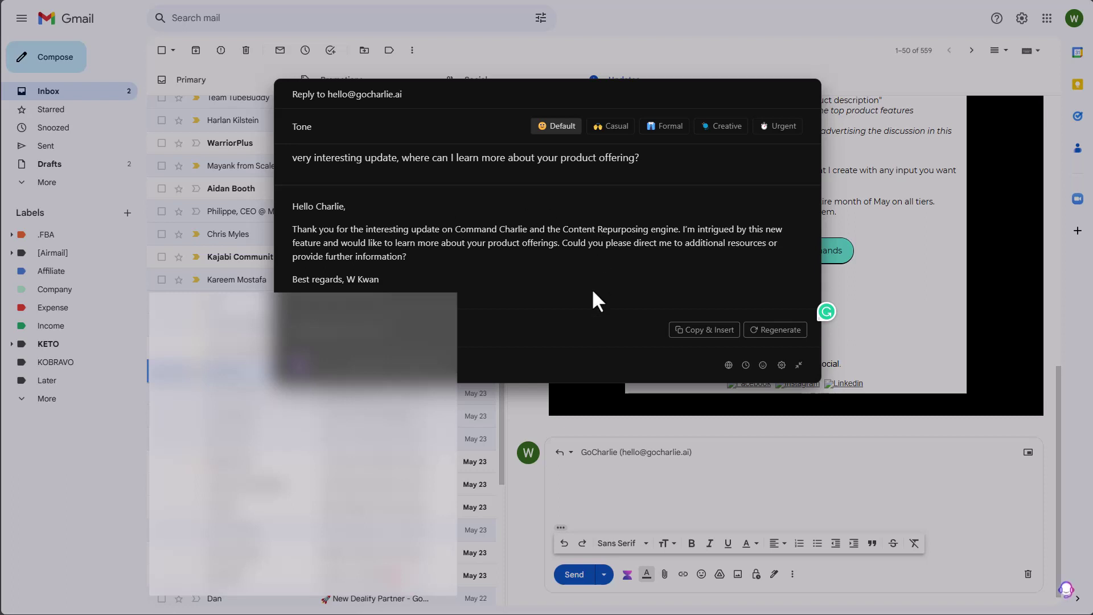
pyautogui.moveTo(292, 158); pyautogui.dragTo(676, 165)
pyautogui.rightClick(624, 164)
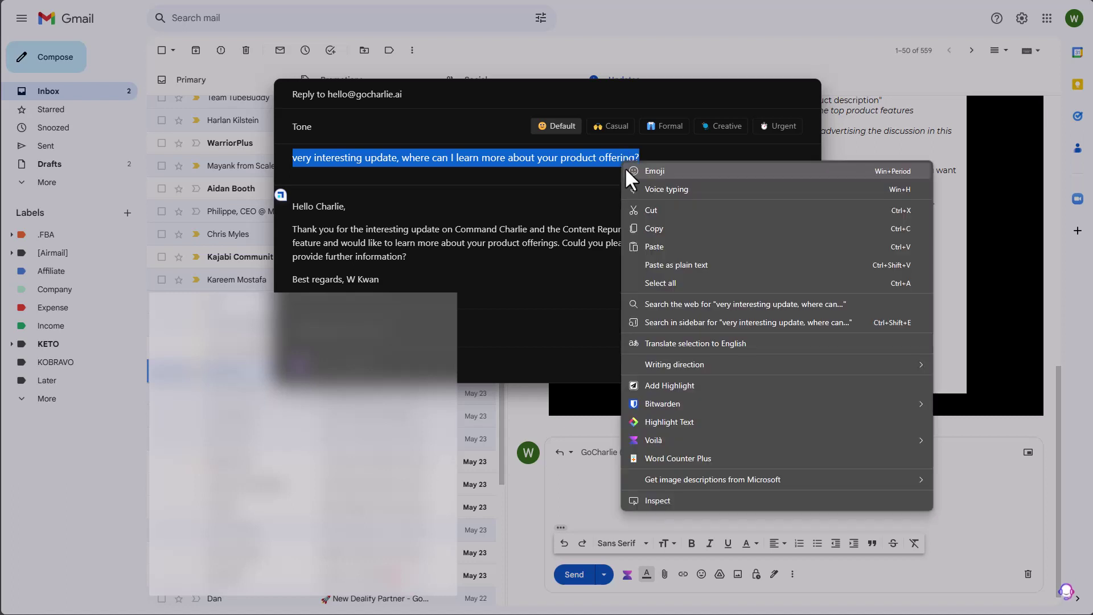
pyautogui.click(647, 224)
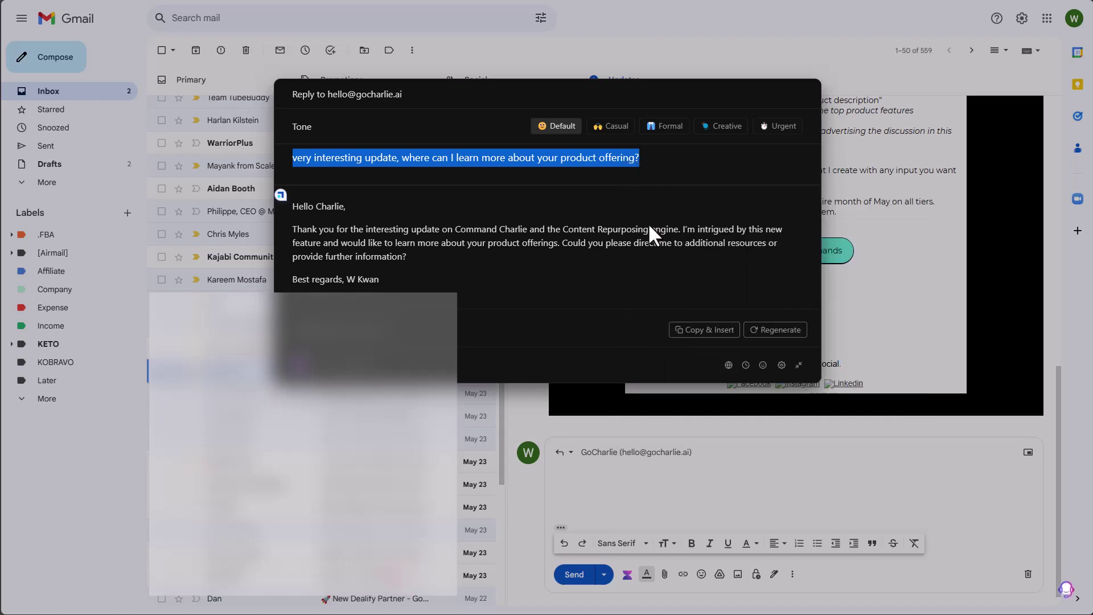
pyautogui.click(526, 271)
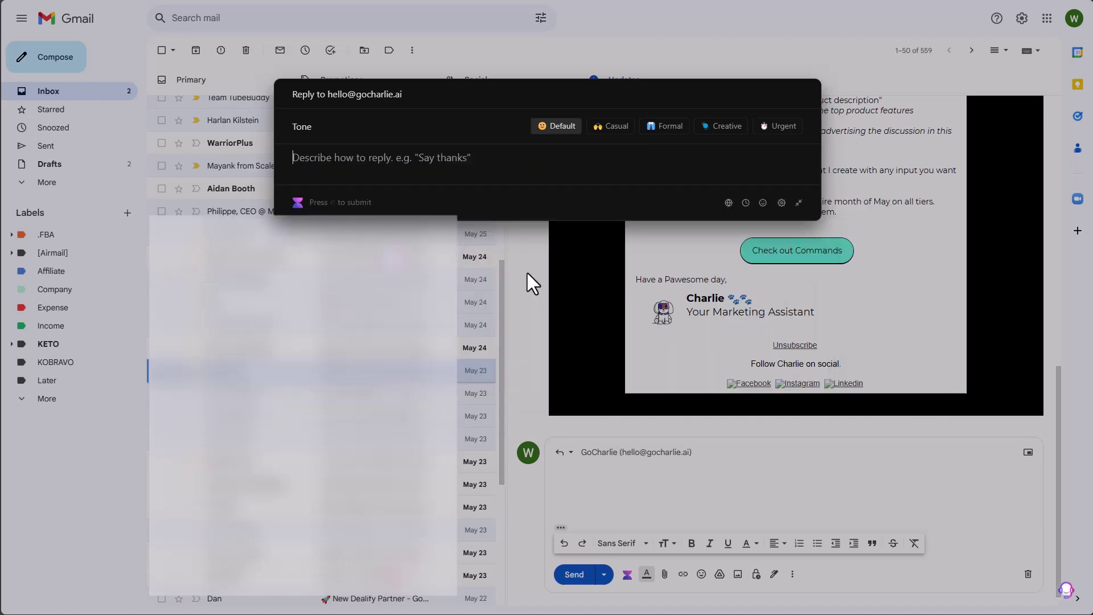
pyautogui.click(893, 268)
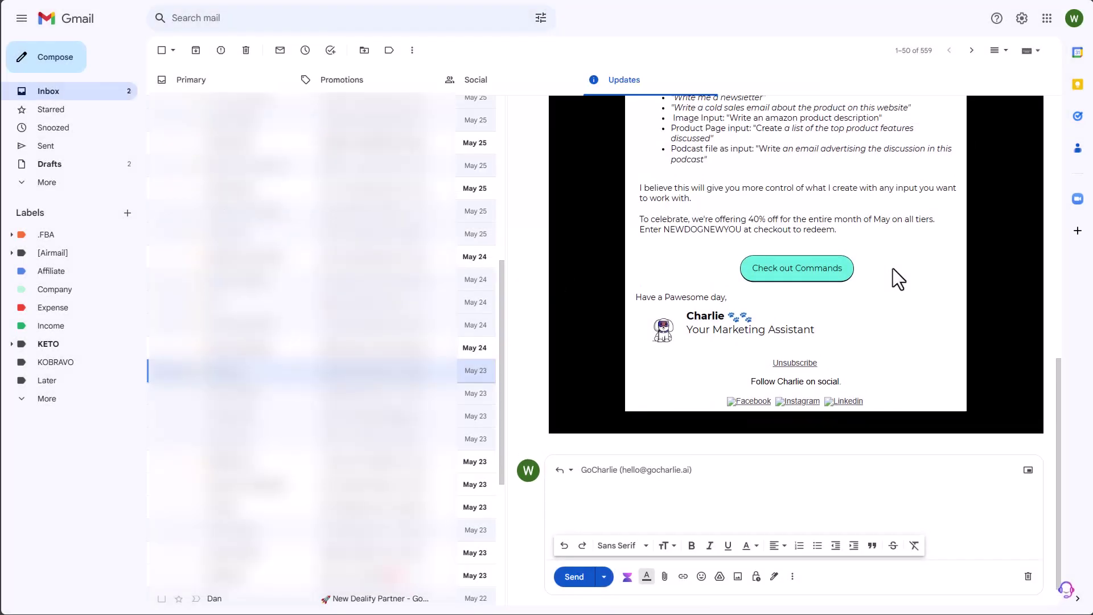
# - Select the Command Charlie email text and choose Copilotly's Email > Reply to this email copilot
pyautogui.moveTo(863, 234); pyautogui.dragTo(814, 75)
pyautogui.moveTo(790, 148); pyautogui.dragTo(624, 211)
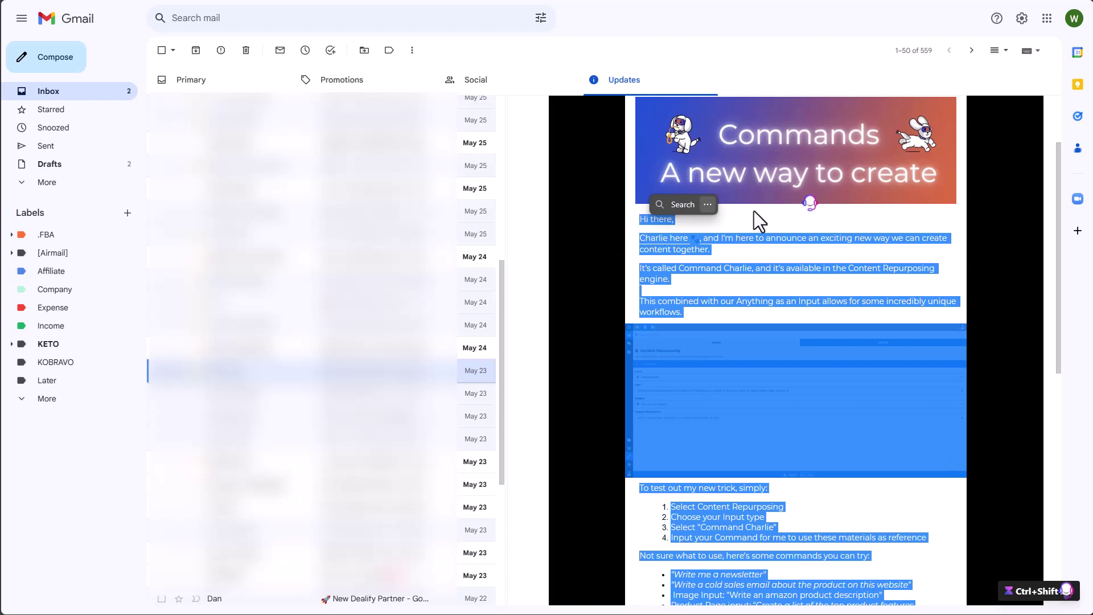
pyautogui.click(810, 206)
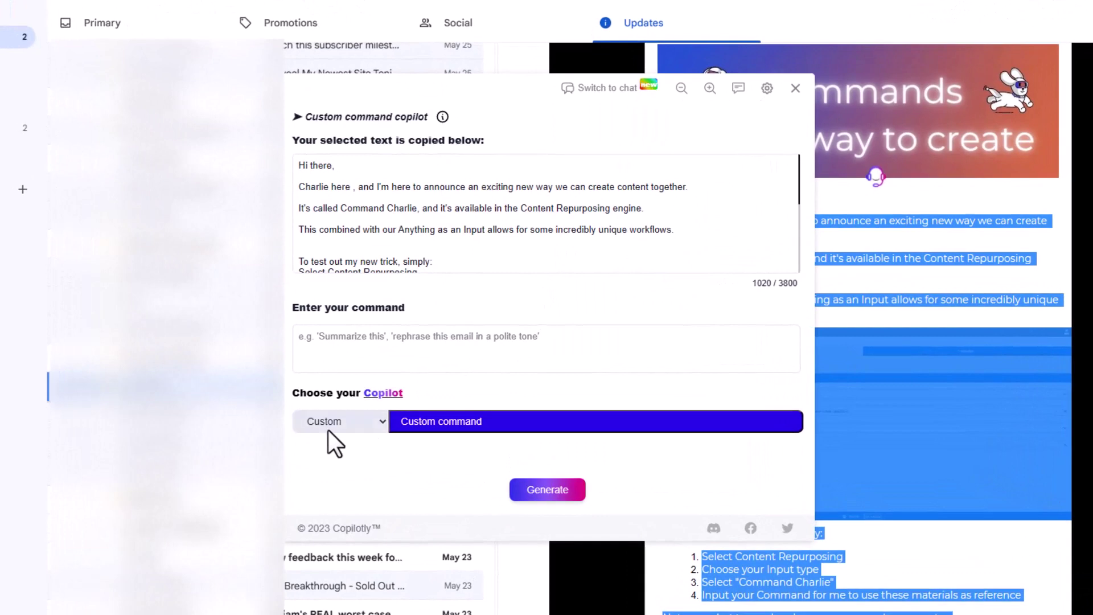
pyautogui.click(330, 430)
pyautogui.click(330, 454)
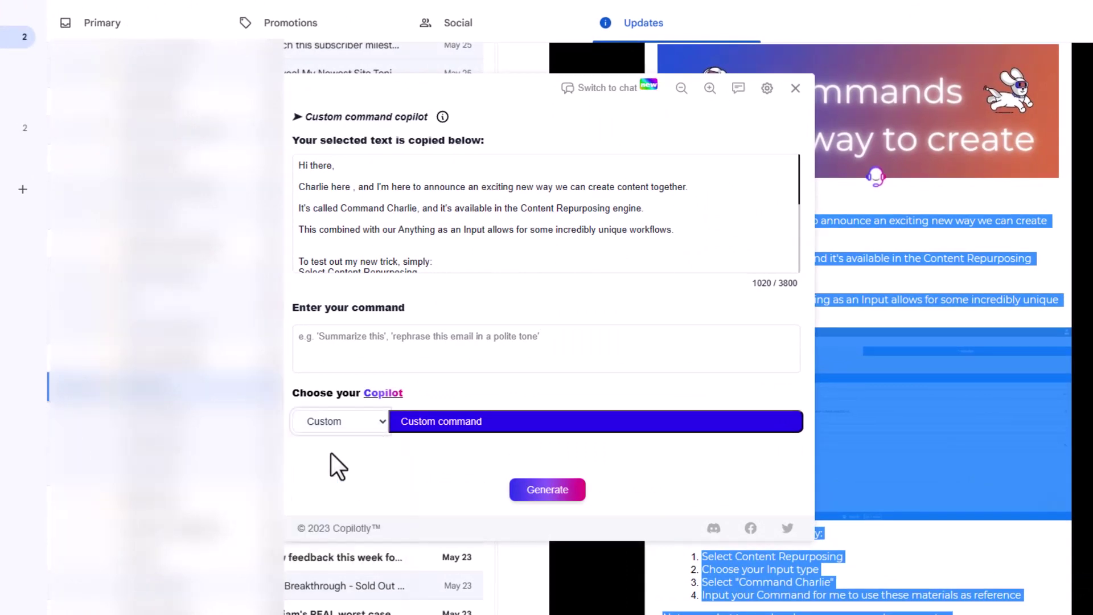
pyautogui.click(436, 391)
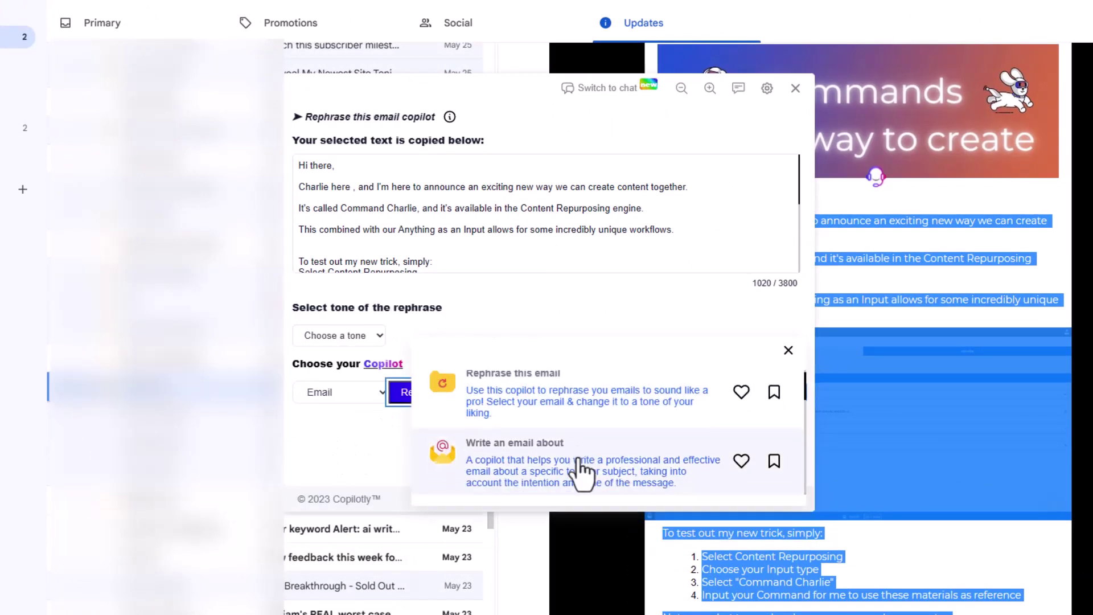
pyautogui.scroll(-2, 575, 471)
pyautogui.click(558, 471)
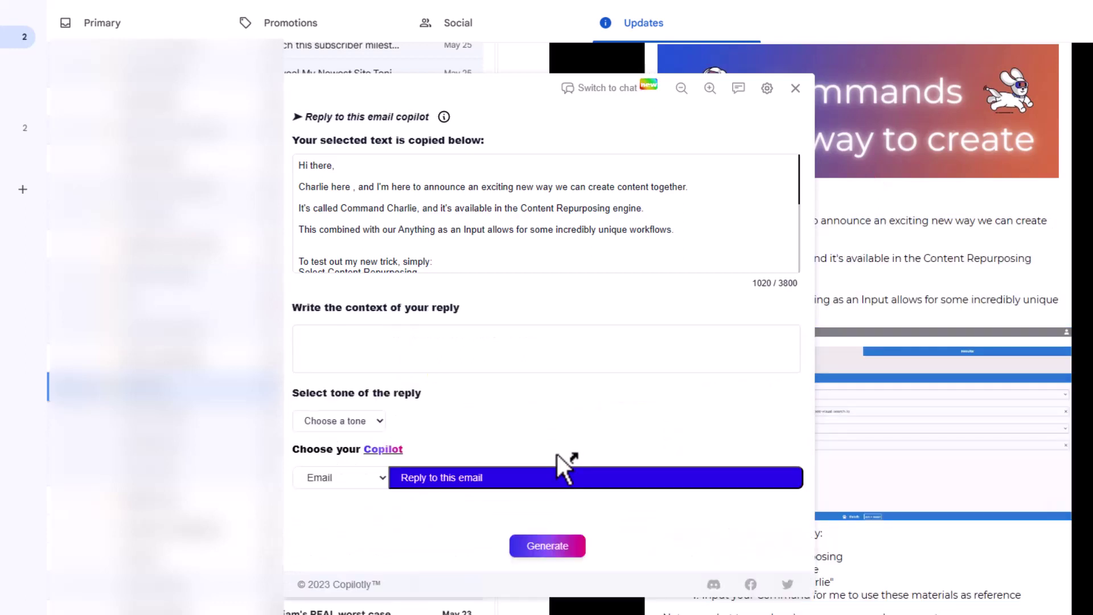
# - Paste the reply context, choose the Friendly tone, and generate the reply
pyautogui.click(427, 356)
pyautogui.write('very interesting update, where can I learn more about your product offering?')
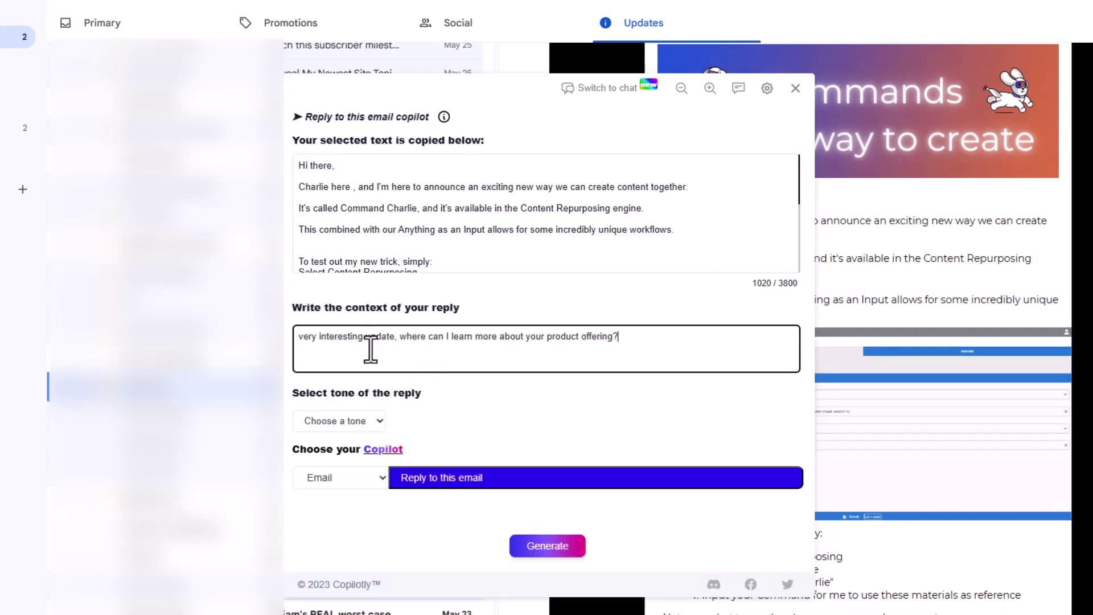
pyautogui.click(573, 552)
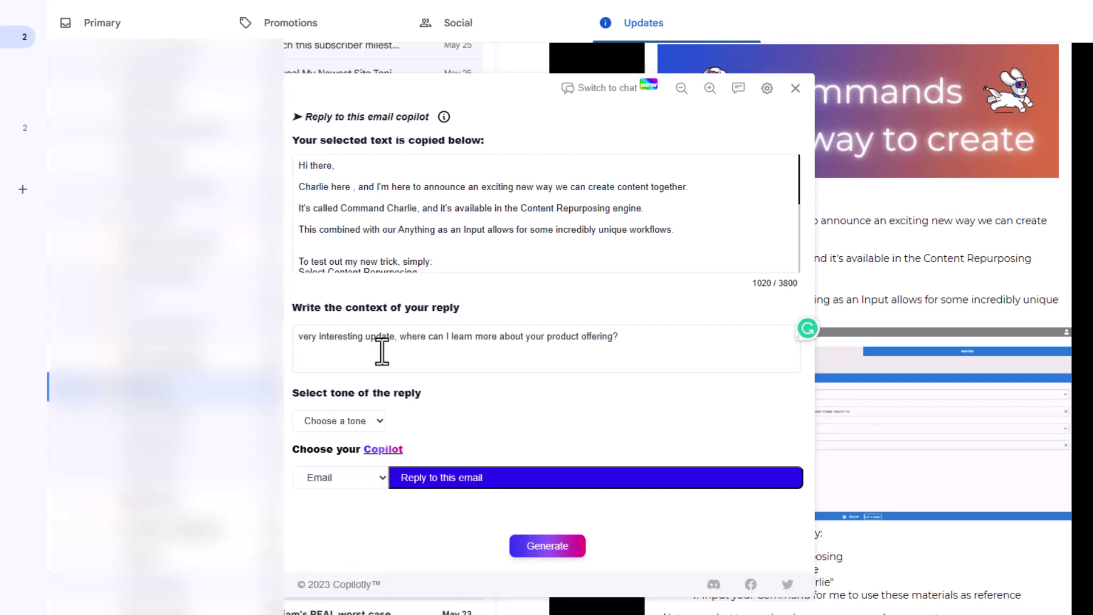
pyautogui.click(355, 423)
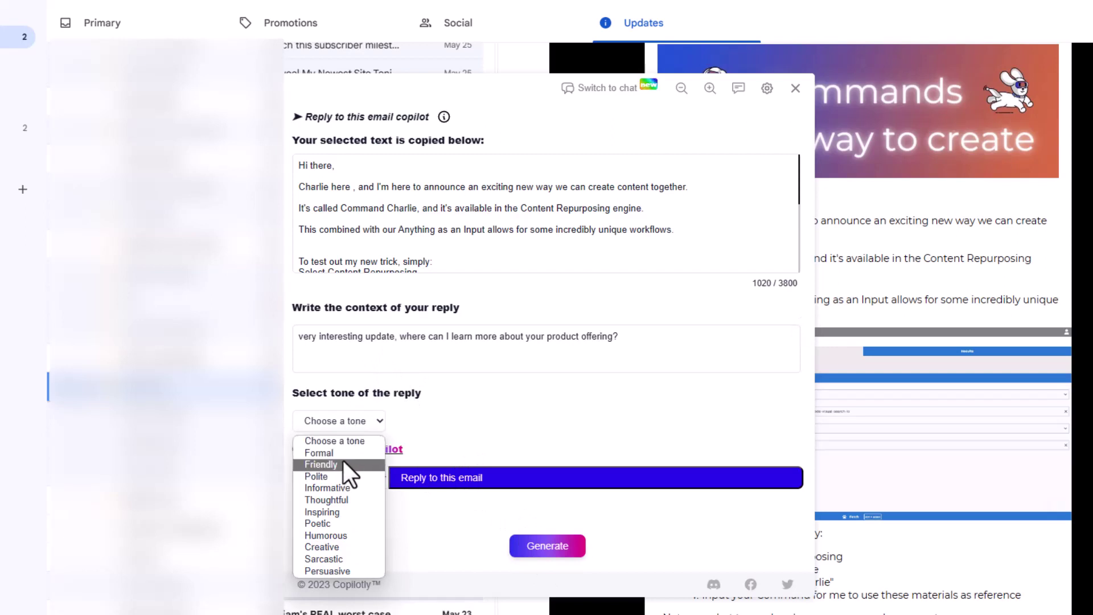
pyautogui.click(343, 463)
pyautogui.click(532, 553)
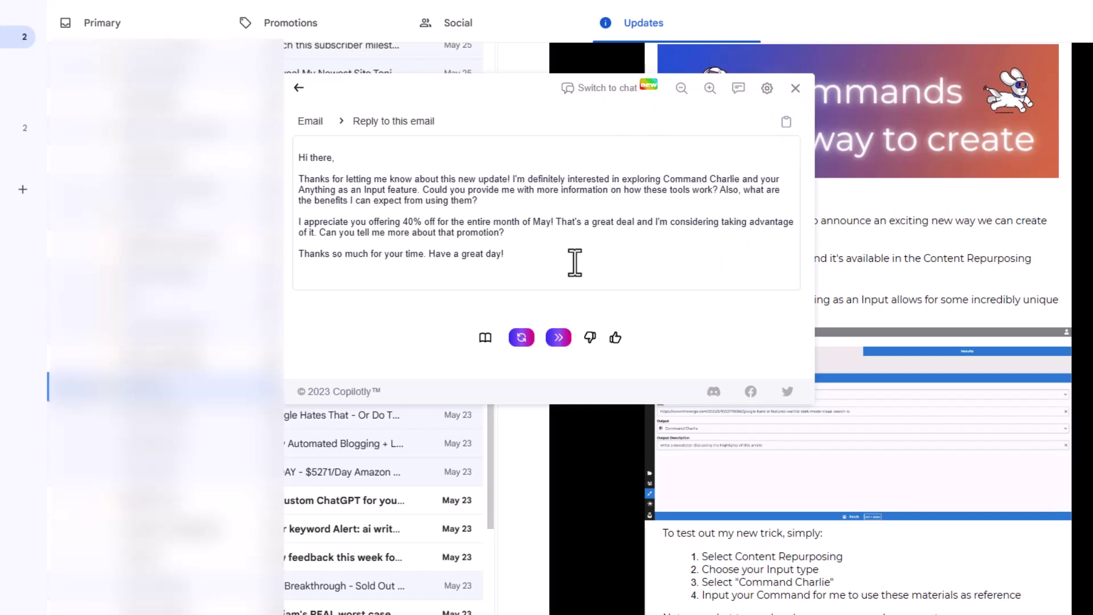
# - Switch Copilotly to chat view, keeping GPT-4 as the model
pyautogui.click(608, 94)
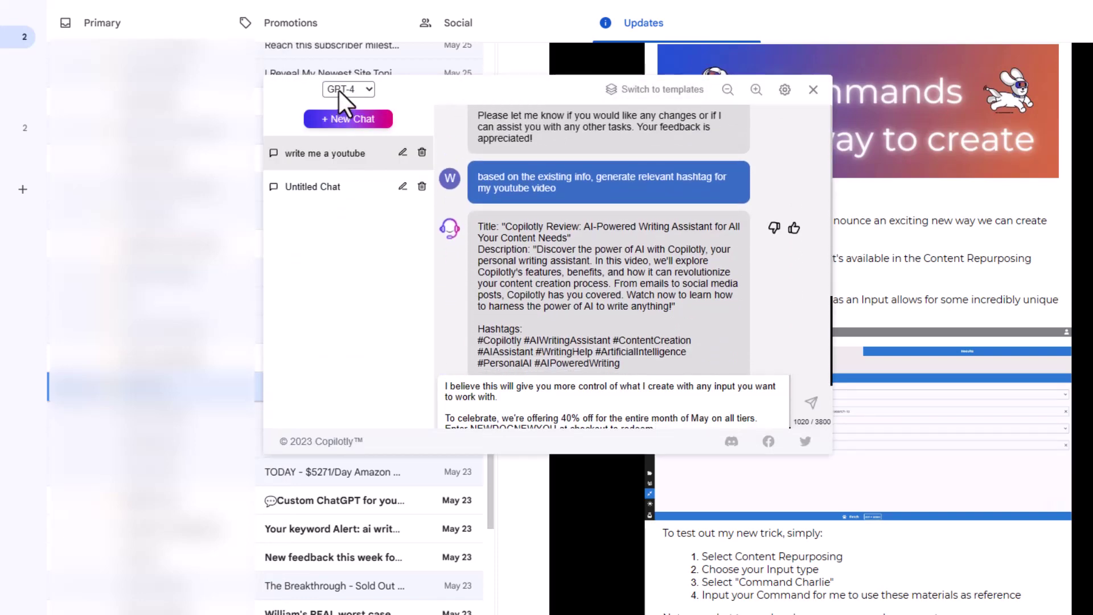
pyautogui.click(339, 90)
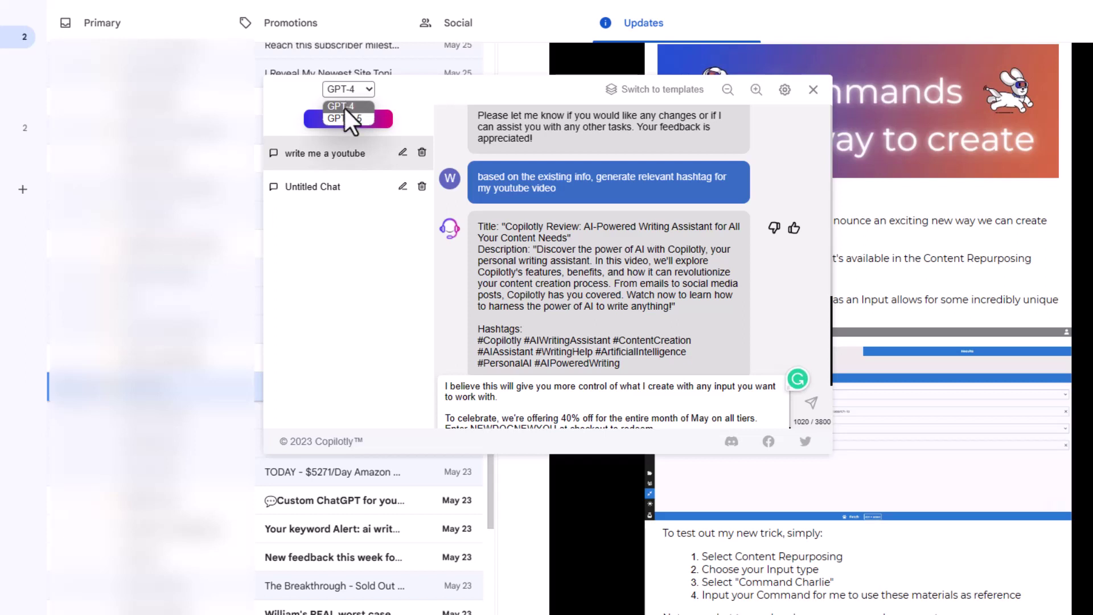
pyautogui.click(333, 293)
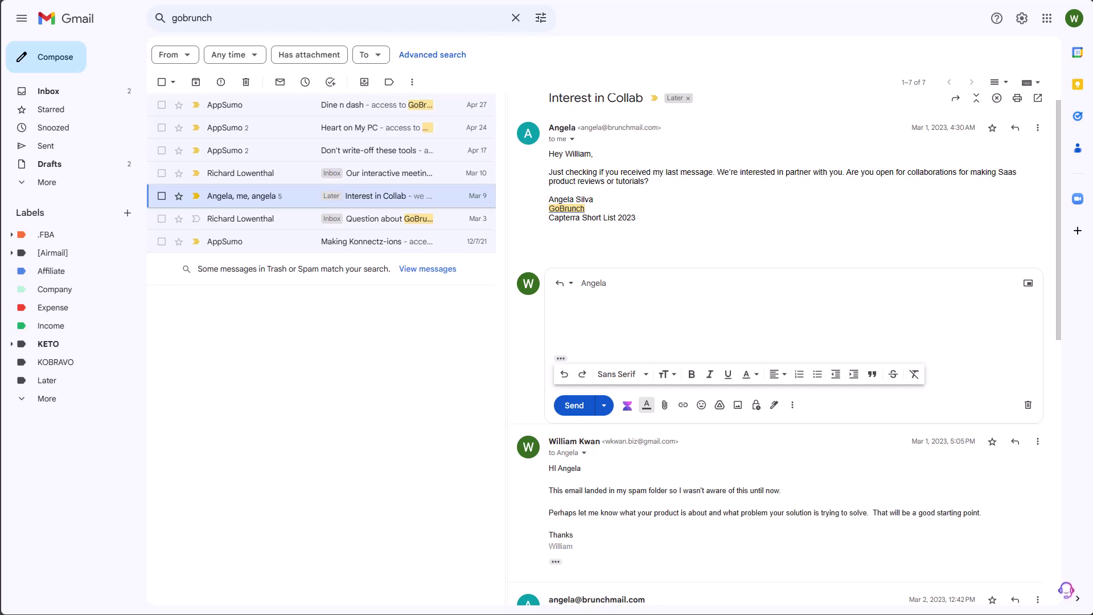
pyautogui.click(627, 406)
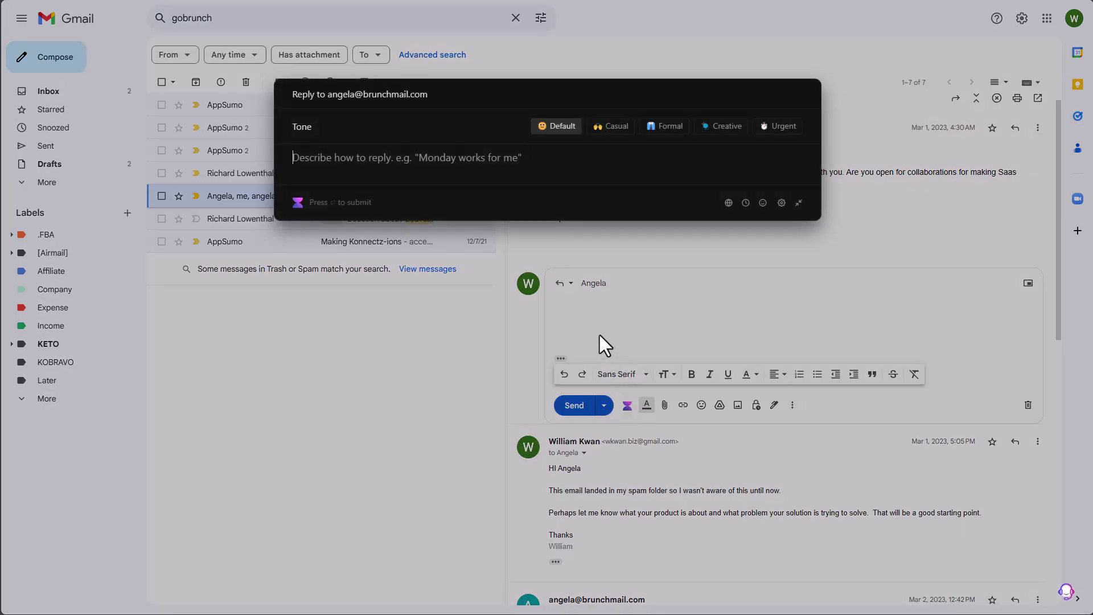
pyautogui.write("I'm interested ")
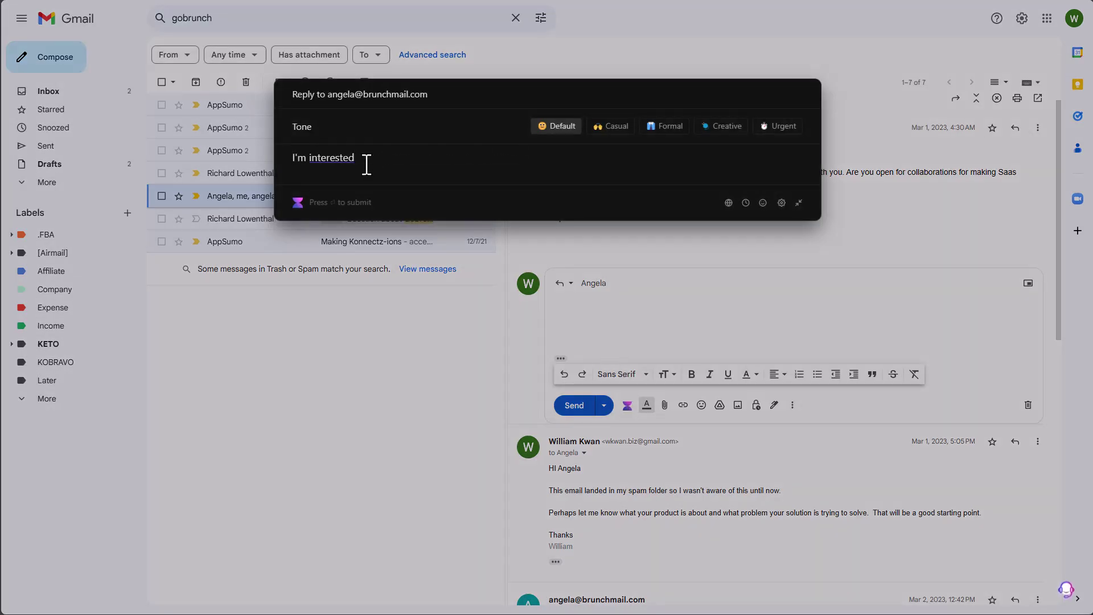
pyautogui.write('to do a collab, let me know yw')
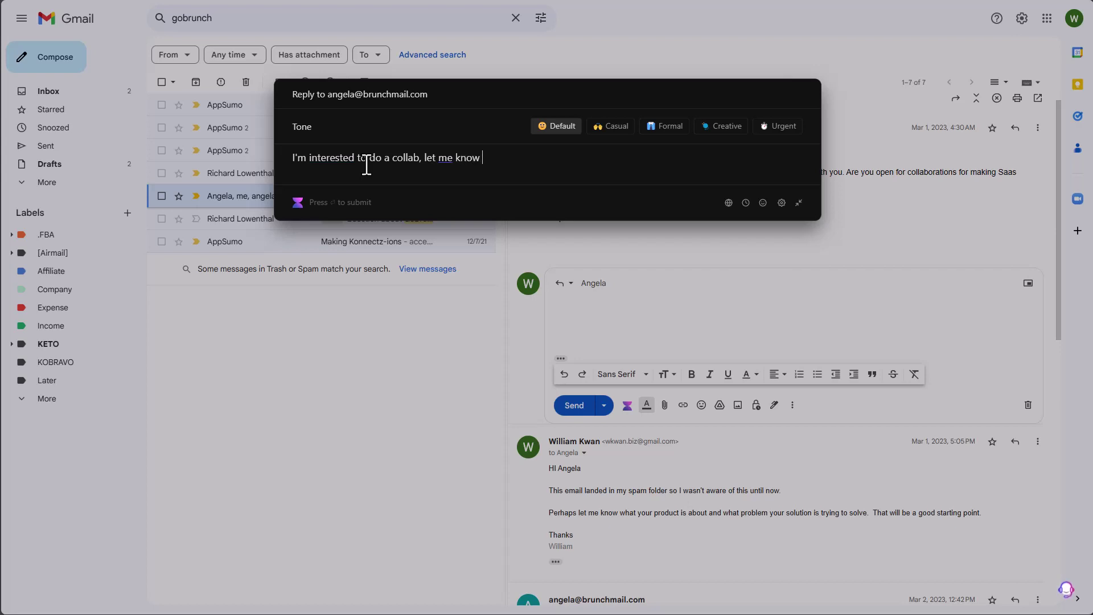
pyautogui.press('BackSpace')
pyautogui.press('BackSpace')
pyautogui.write('what is your bduge')
pyautogui.press('BackSpace')
pyautogui.press('BackSpace')
pyautogui.press('BackSpace')
pyautogui.press('BackSpace')
pyautogui.write('udget?')
pyautogui.hotkey('ctrl', 'a')
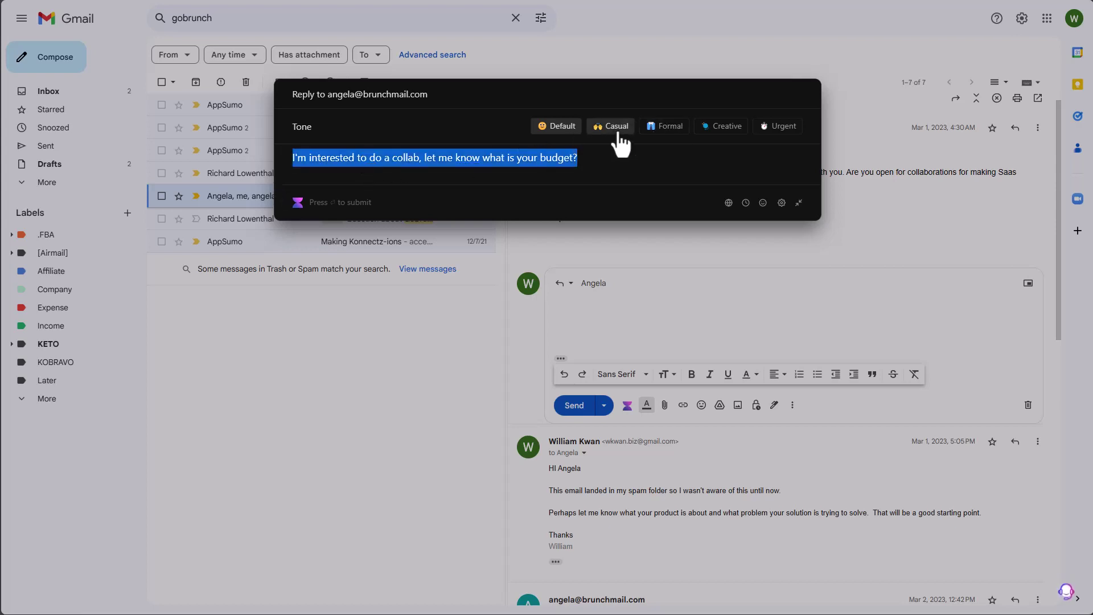
pyautogui.click(647, 162)
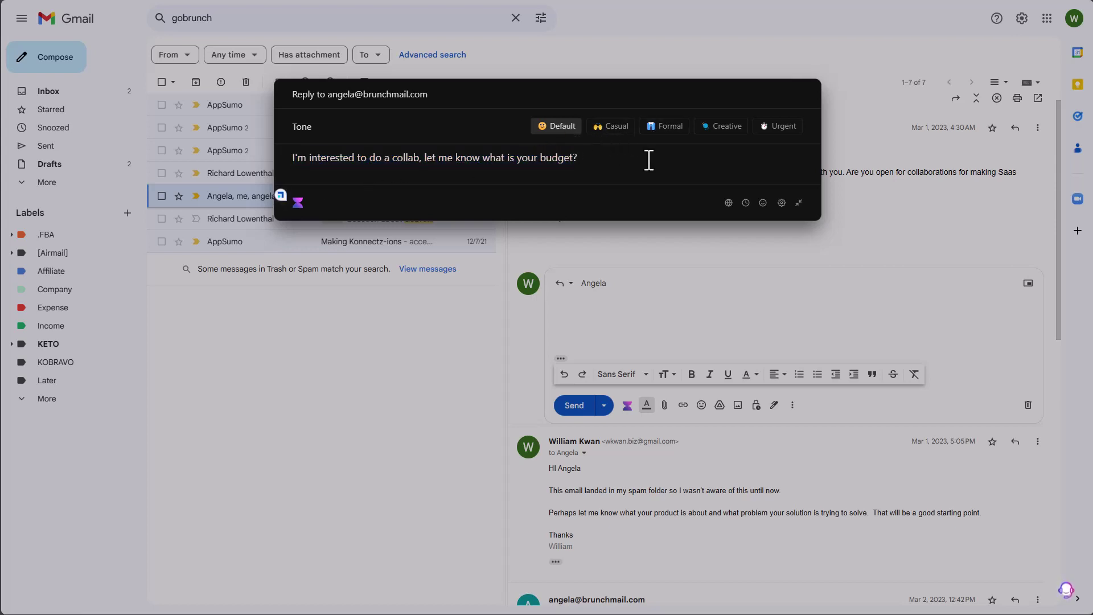
pyautogui.press('Return')
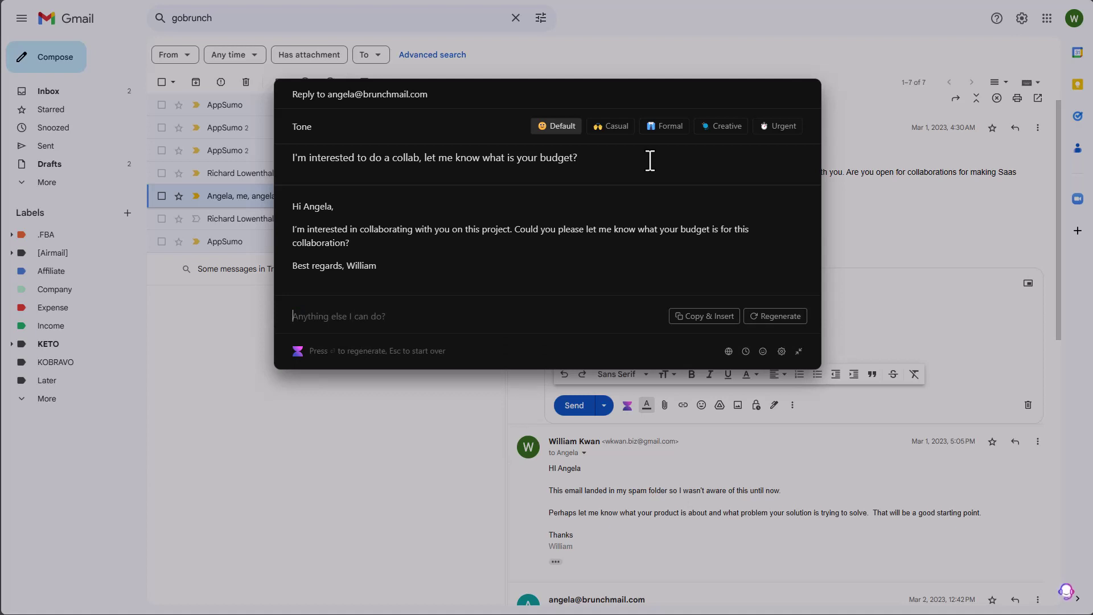
pyautogui.click(884, 231)
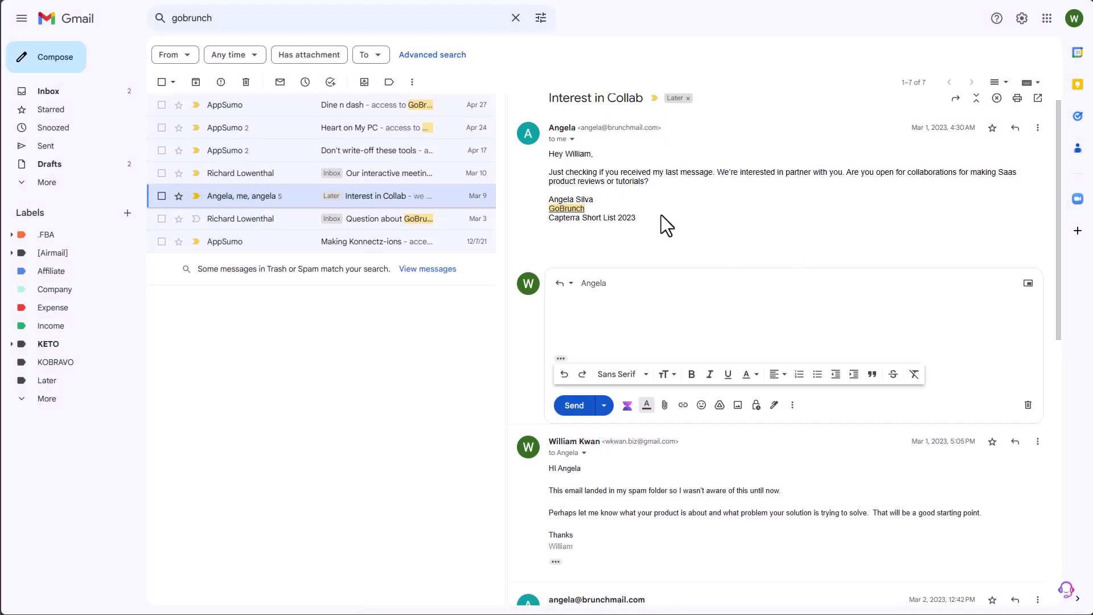
# - Select the collaboration message and choose Copilotly's Email > Reply to this email copilot
pyautogui.moveTo(637, 218); pyautogui.dragTo(548, 155)
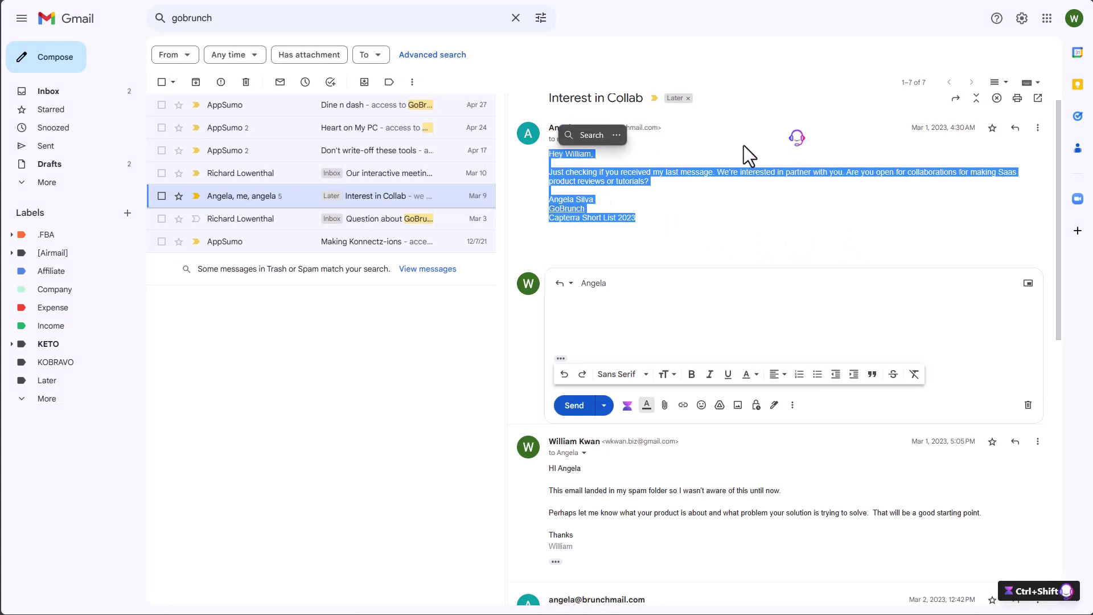
pyautogui.click(797, 140)
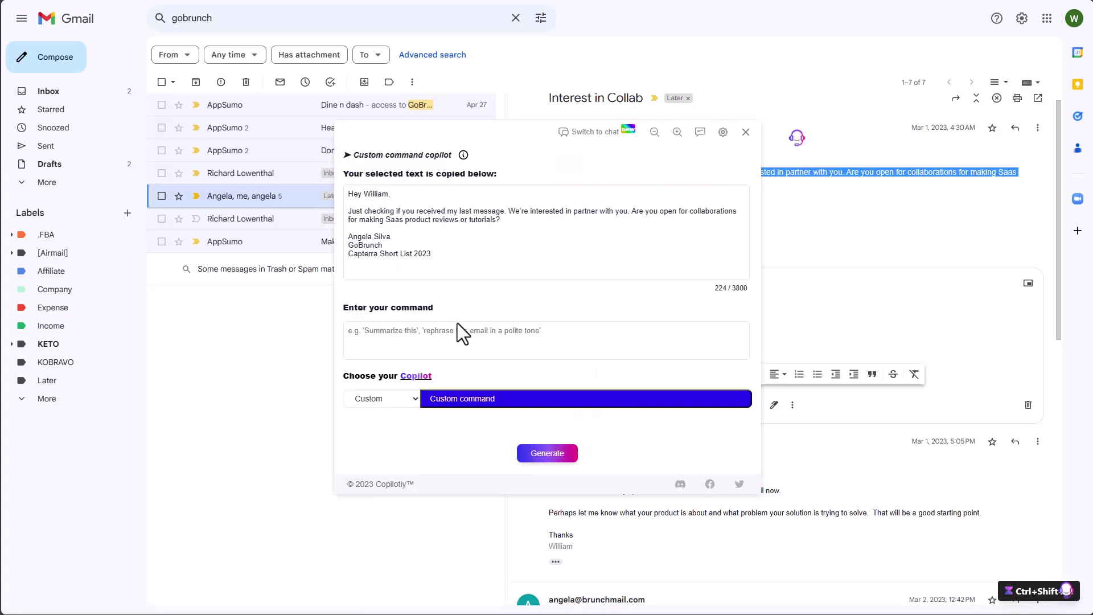
pyautogui.click(382, 399)
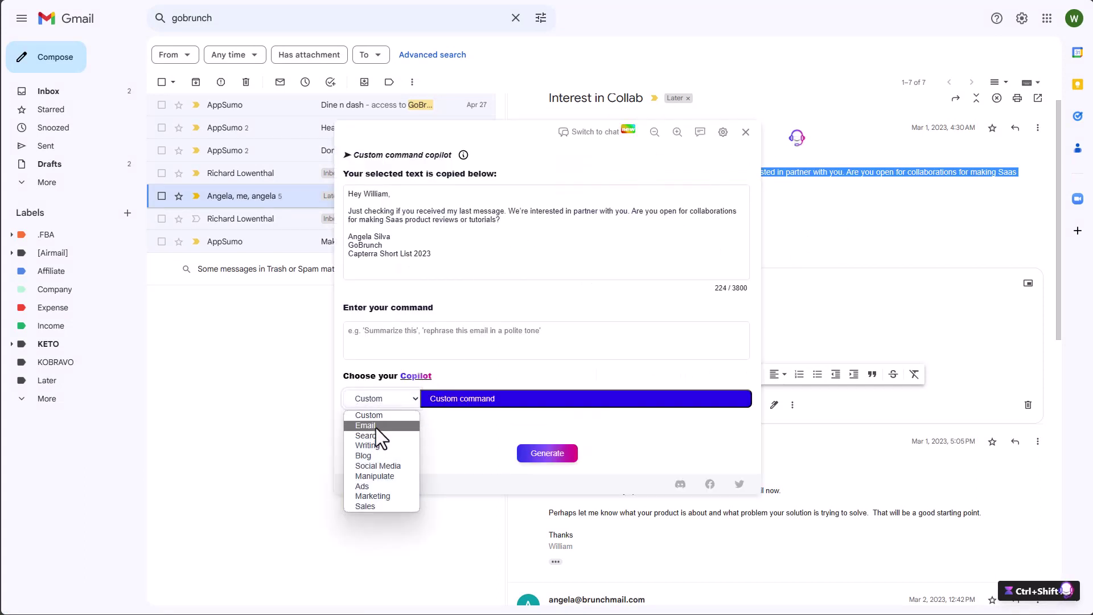
pyautogui.click(376, 427)
pyautogui.click(465, 376)
pyautogui.scroll(-2, 547, 433)
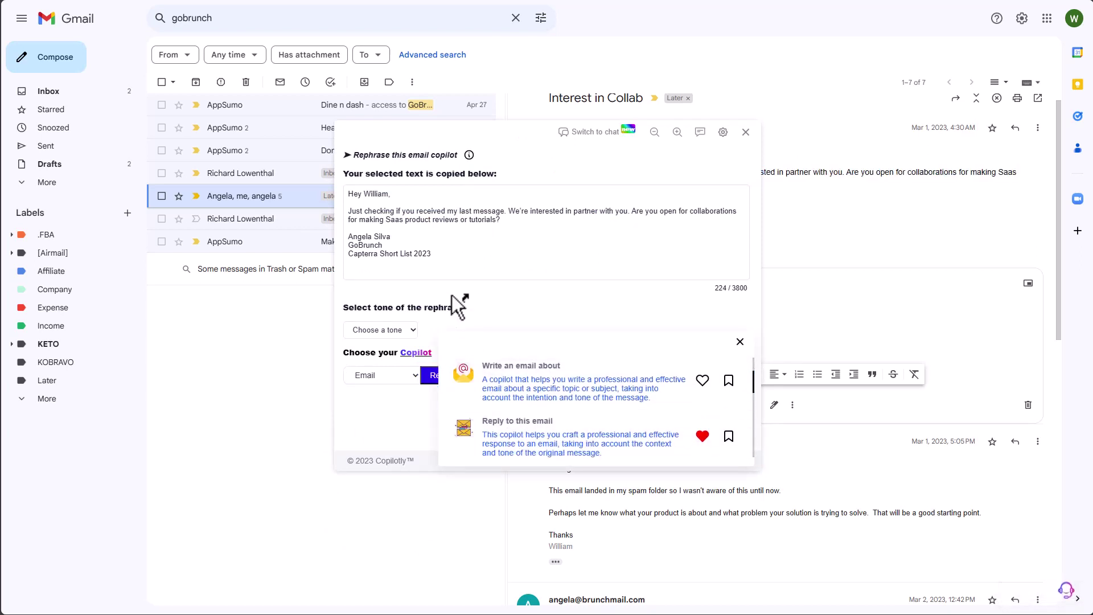
pyautogui.click(558, 452)
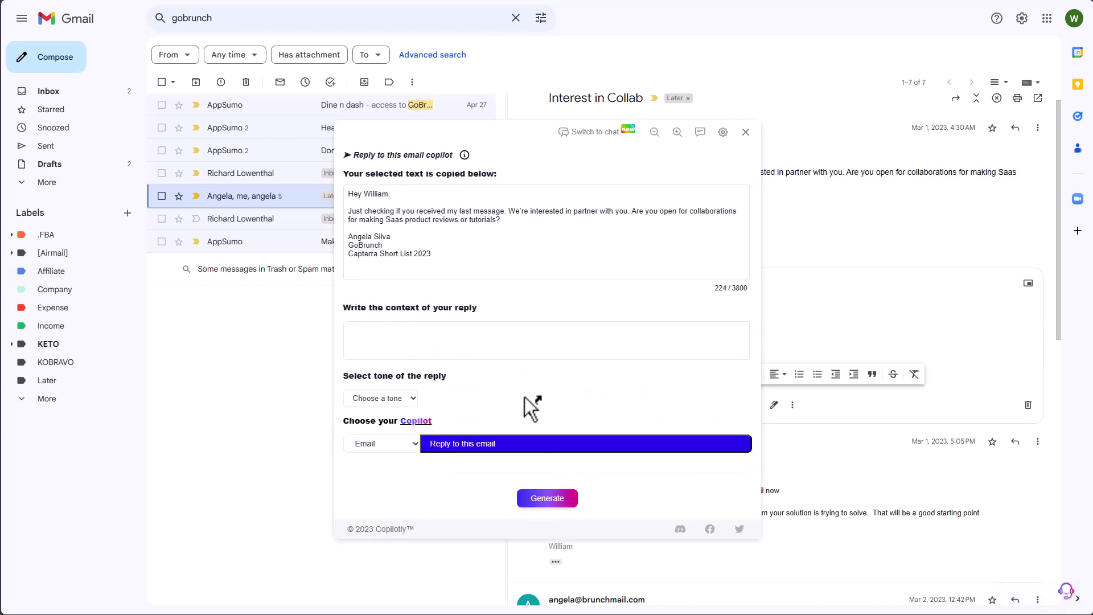
# - Paste the reply context, choose the Friendly tone, and generate the reply
pyautogui.click(461, 347)
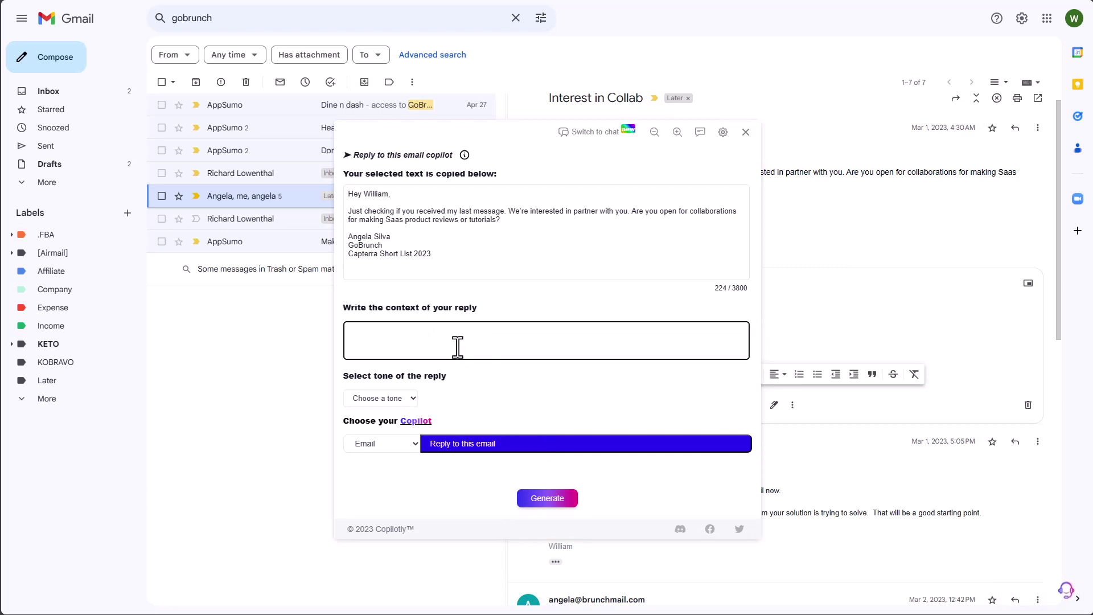
pyautogui.write("I'm interested to do a collab, let me know what is your budget?")
pyautogui.click(398, 397)
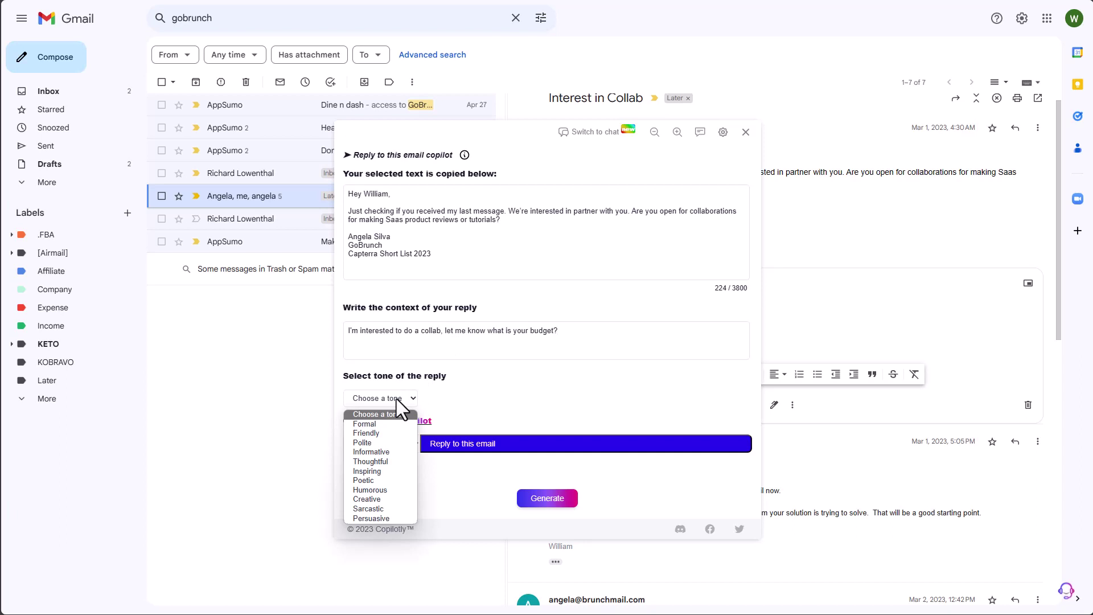
pyautogui.click(370, 432)
pyautogui.click(546, 500)
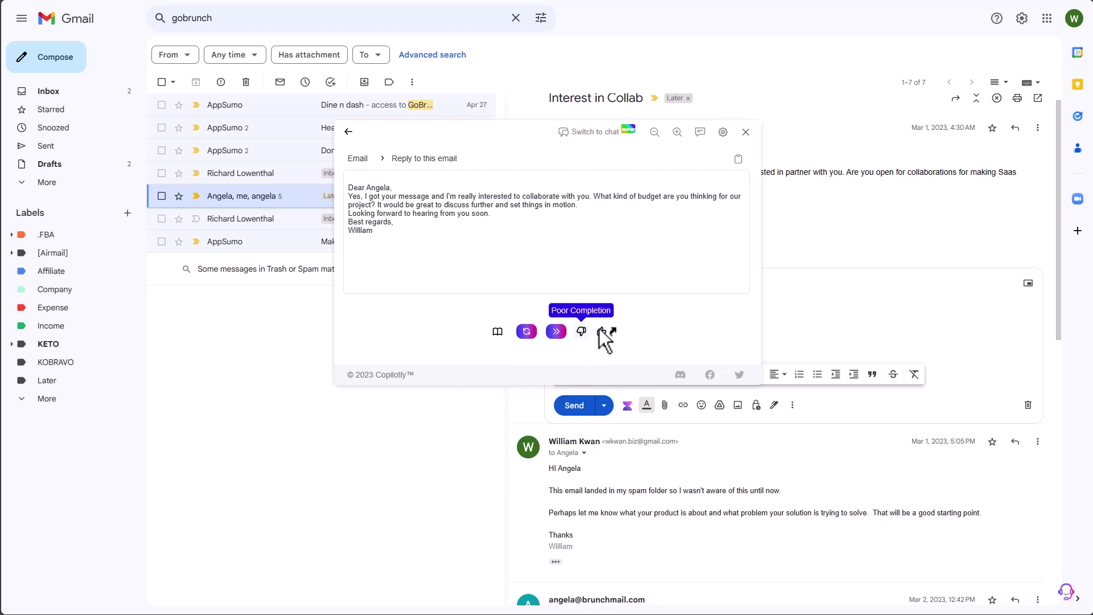
# - Open Copilotly's history of generated replies
pyautogui.click(497, 334)
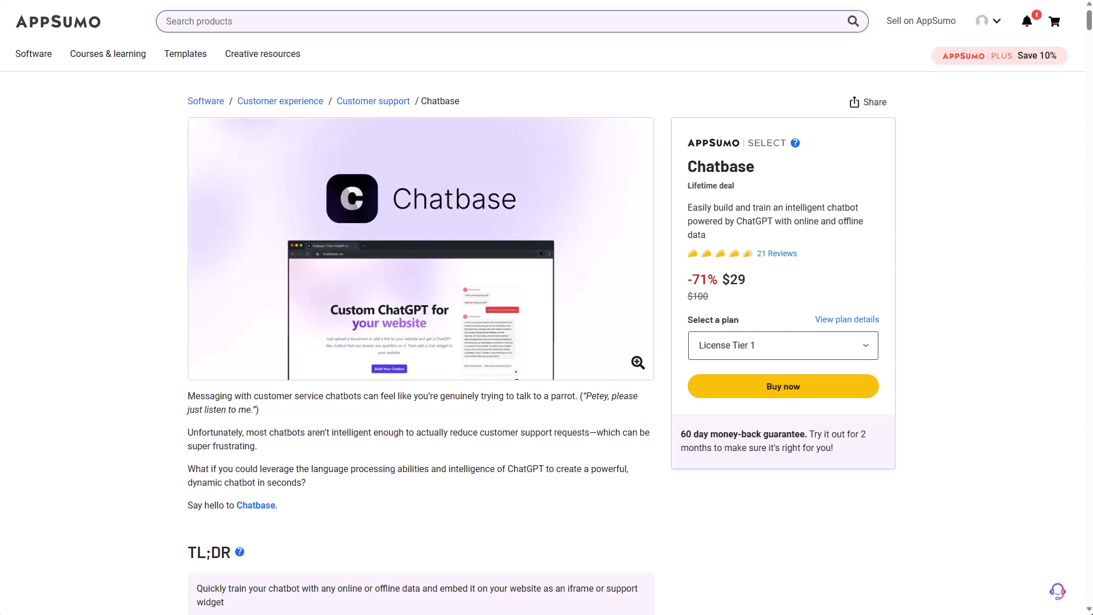
# - Go to the questions and reviews section of the Chatbase page
pyautogui.scroll(-15, 756, 370)
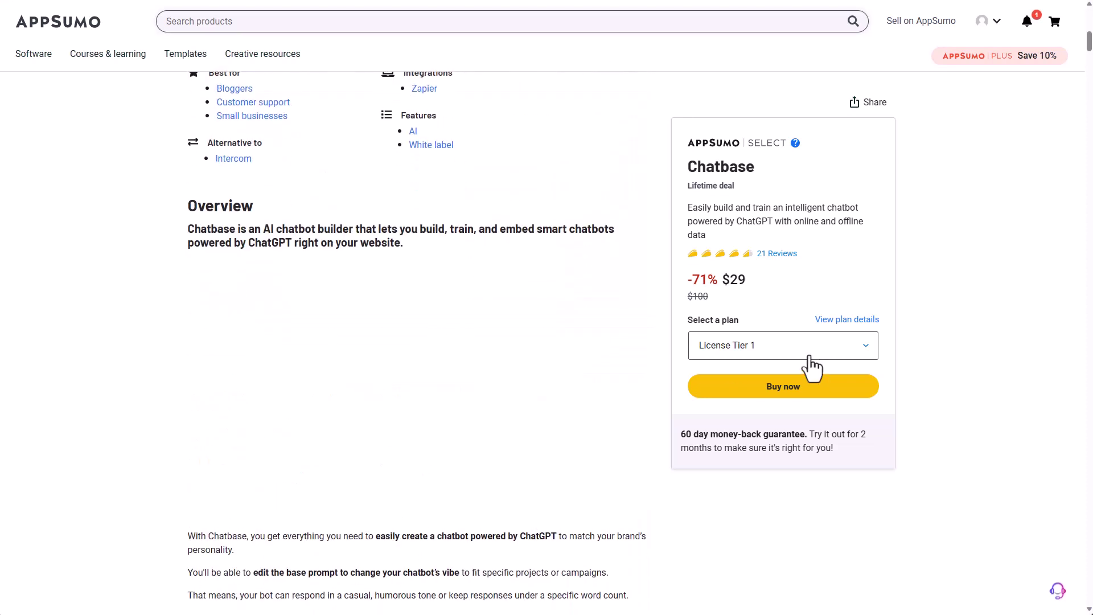
pyautogui.click(636, 21)
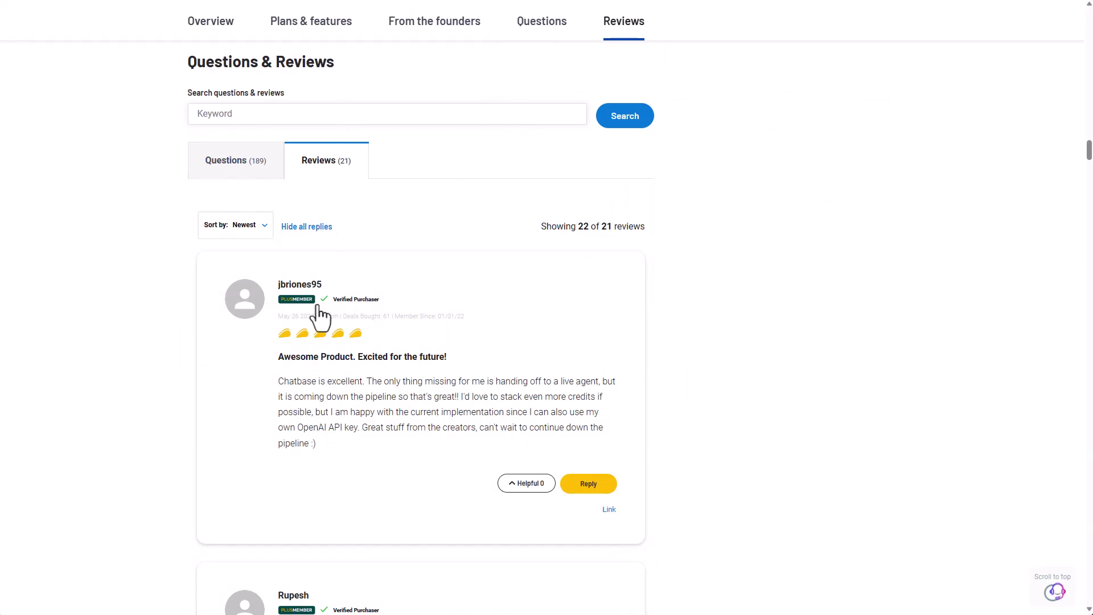
pyautogui.scroll(-20, 757, 310)
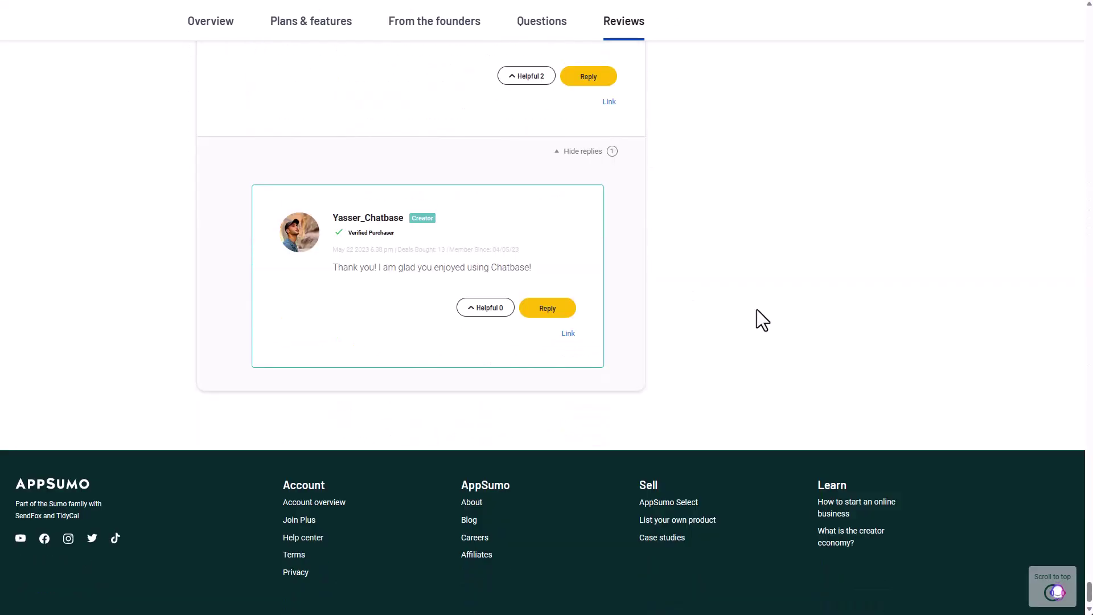
pyautogui.scroll(5, 570, 513)
pyautogui.scroll(-2, 579, 512)
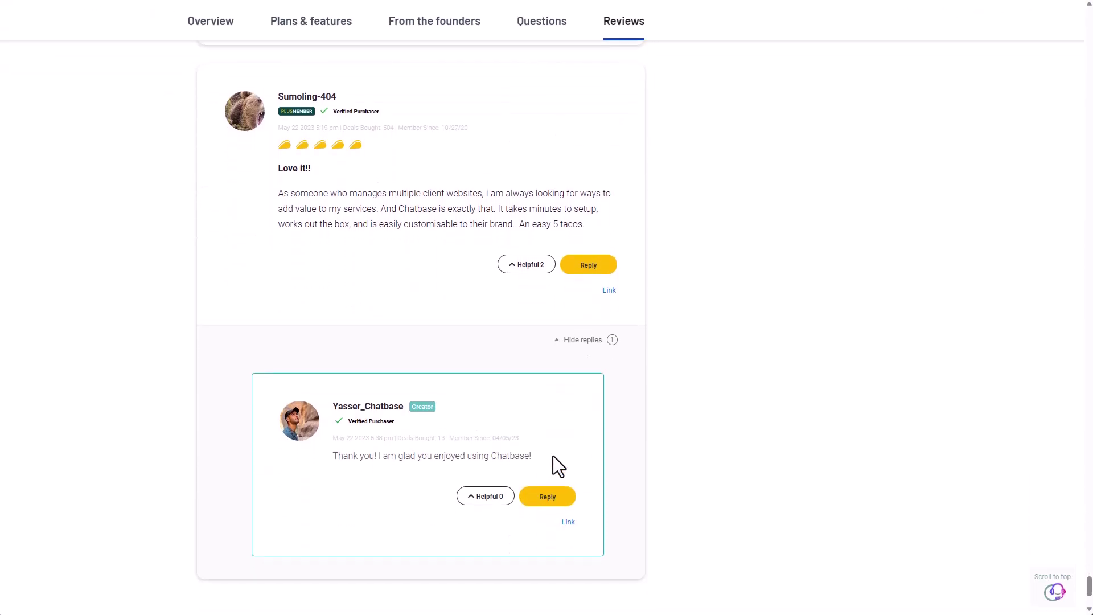
# - Select only the newest review title, 'Awesome Product. Excited for the future!'
pyautogui.hotkey('ctrl', 'a')
pyautogui.scroll(2, 421, 342)
pyautogui.scroll(20, 421, 342)
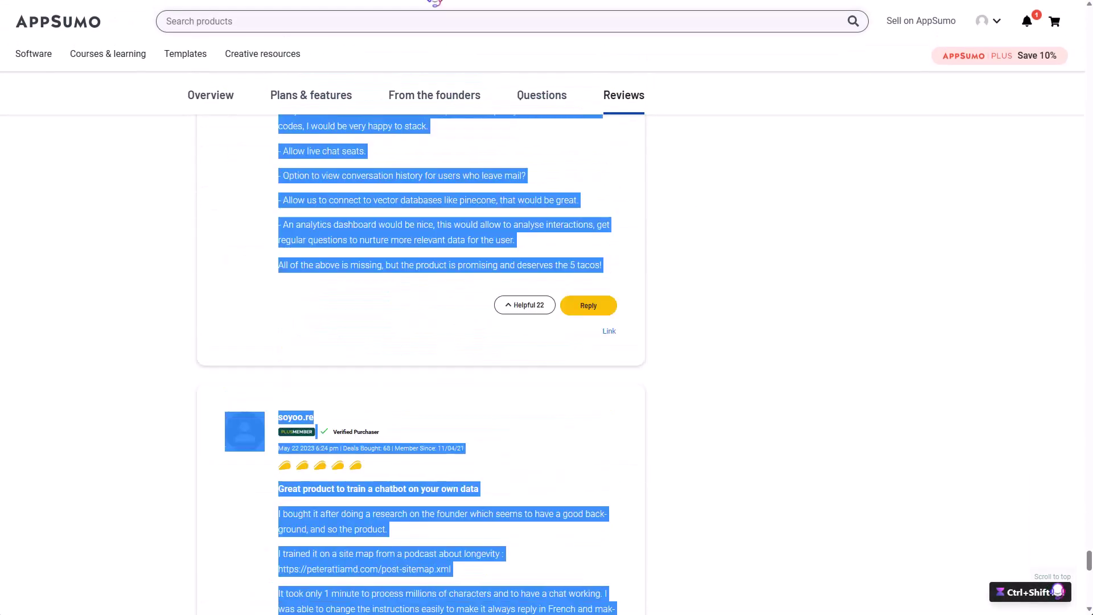
pyautogui.scroll(20, 421, 342)
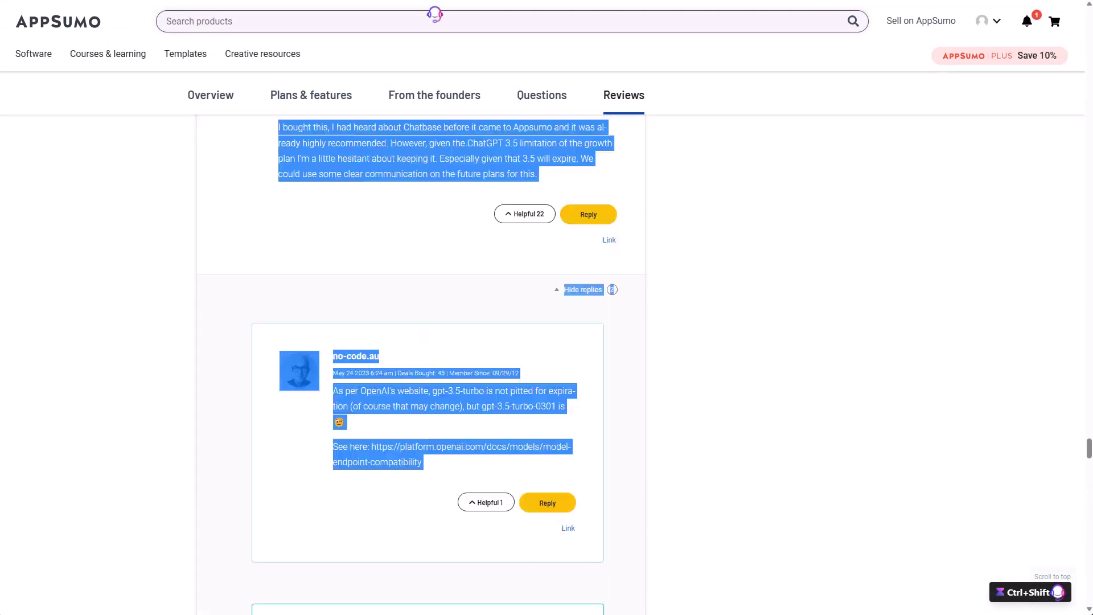
pyautogui.scroll(20, 435, 47)
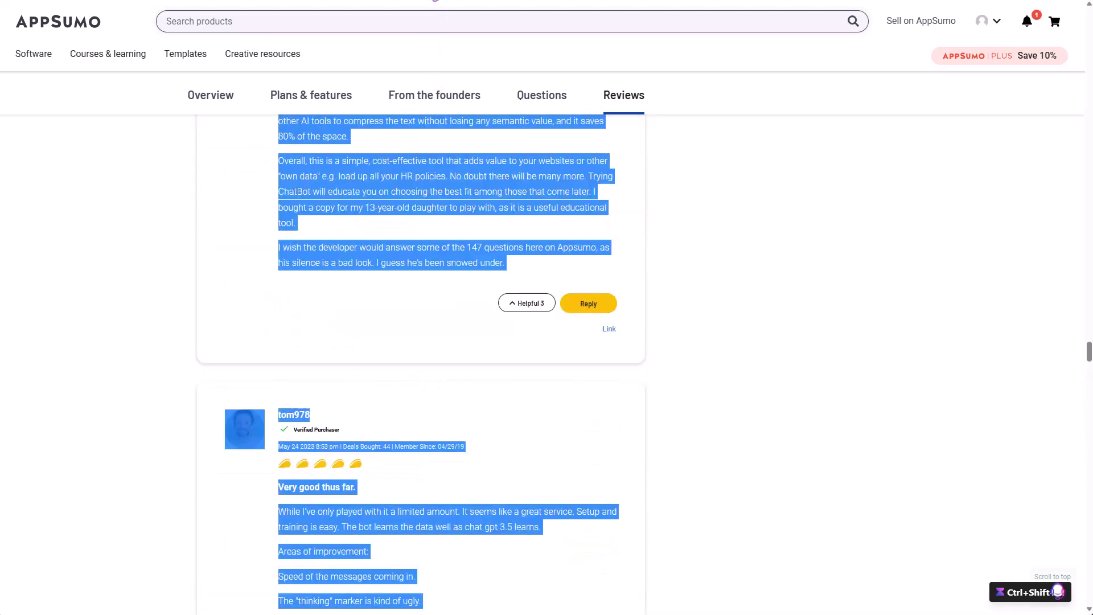
pyautogui.scroll(20, 434, 26)
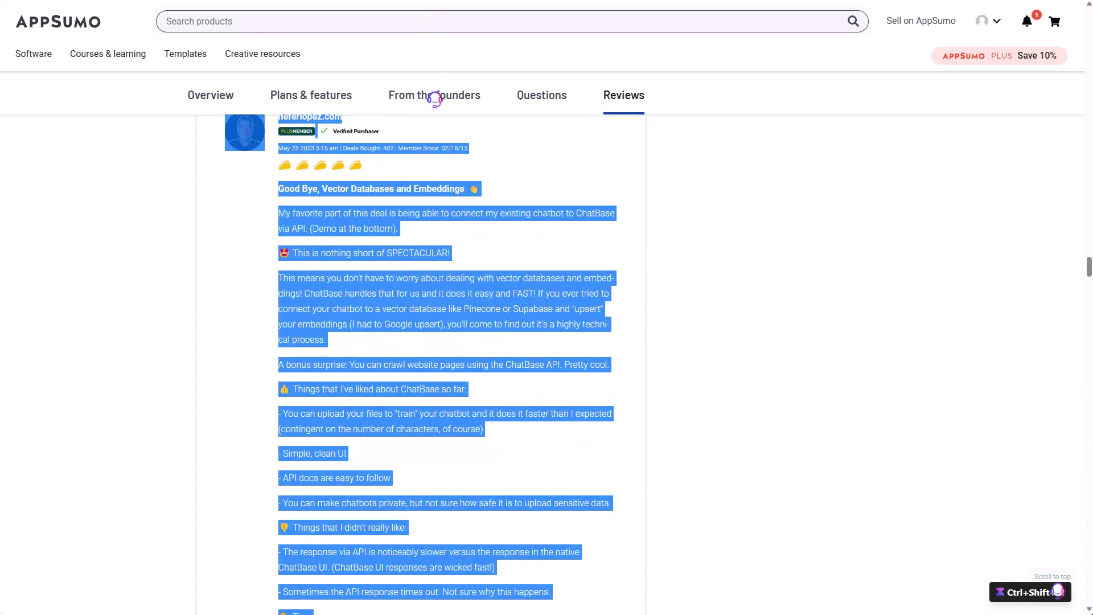
pyautogui.scroll(20, 435, 22)
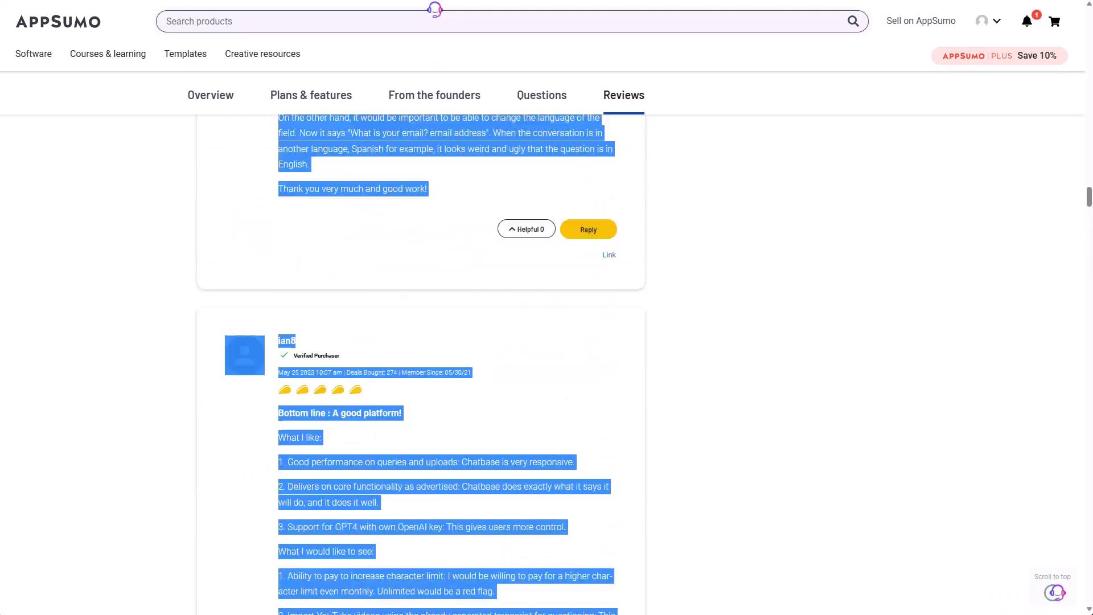
pyautogui.scroll(20, 409, 535)
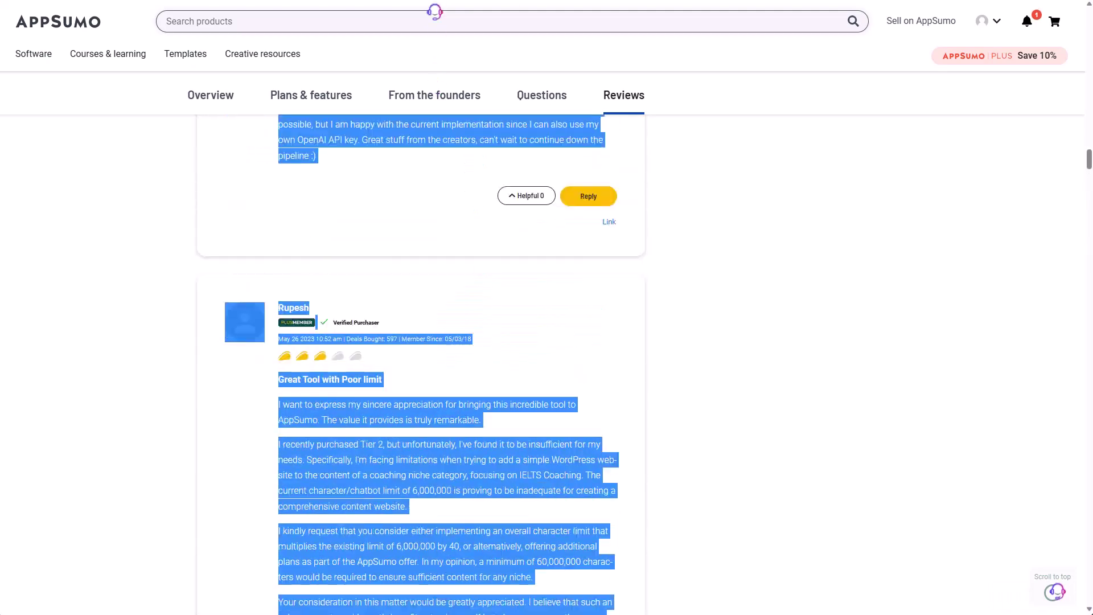
pyautogui.moveTo(448, 610); pyautogui.dragTo(319, 613)
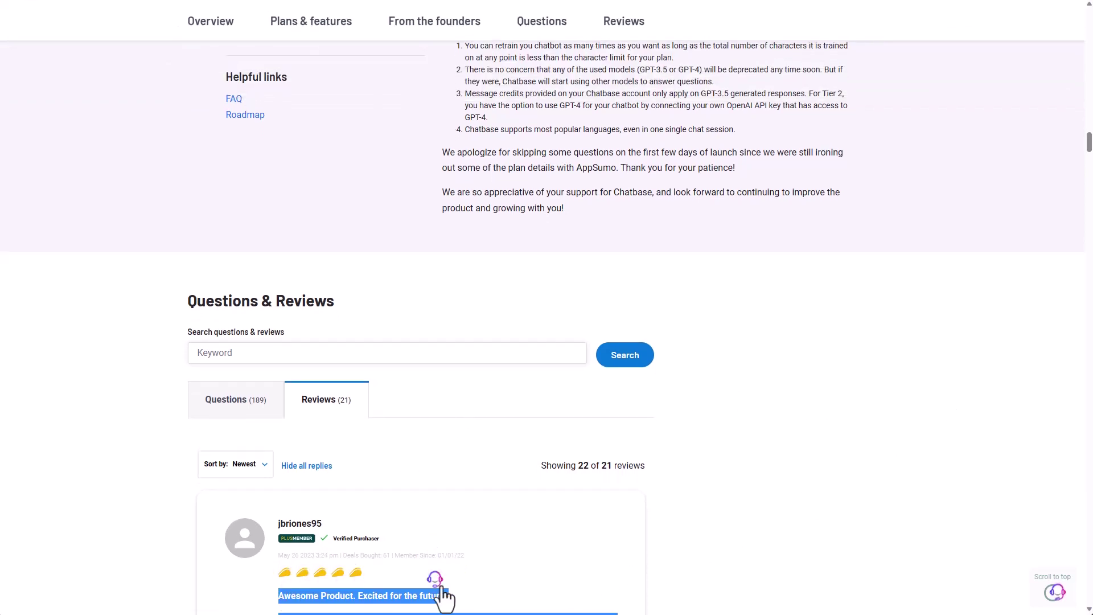
pyautogui.click(435, 580)
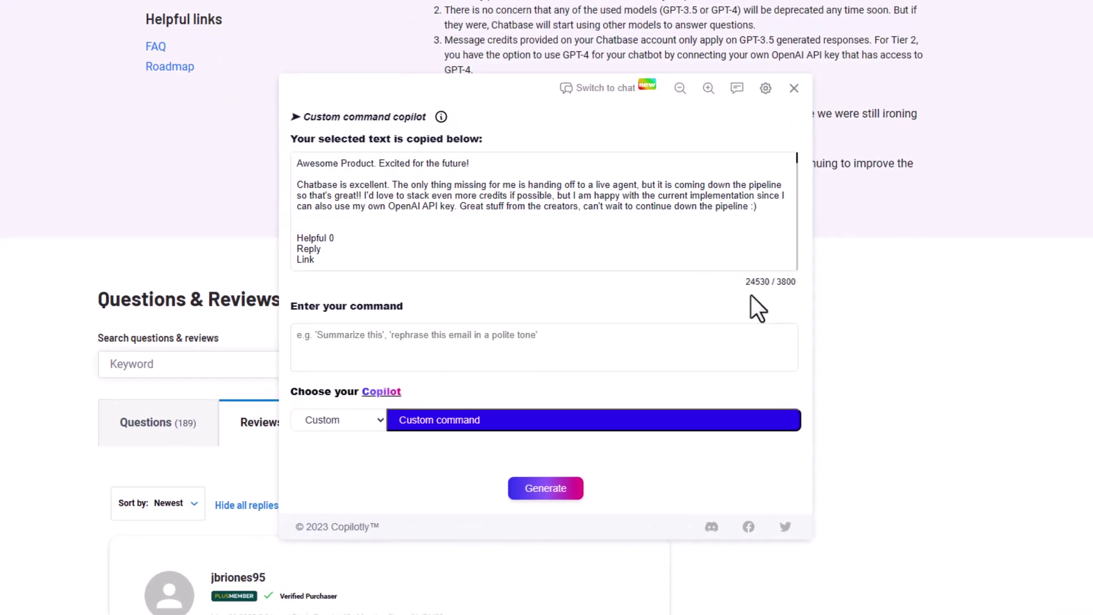
pyautogui.doubleClick(786, 281)
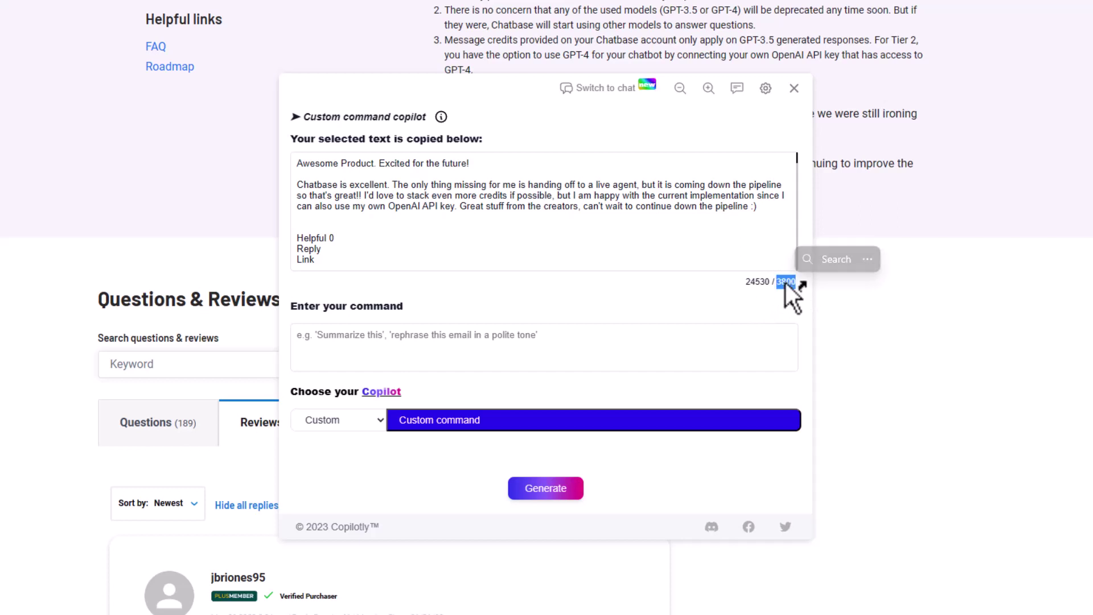
pyautogui.click(779, 287)
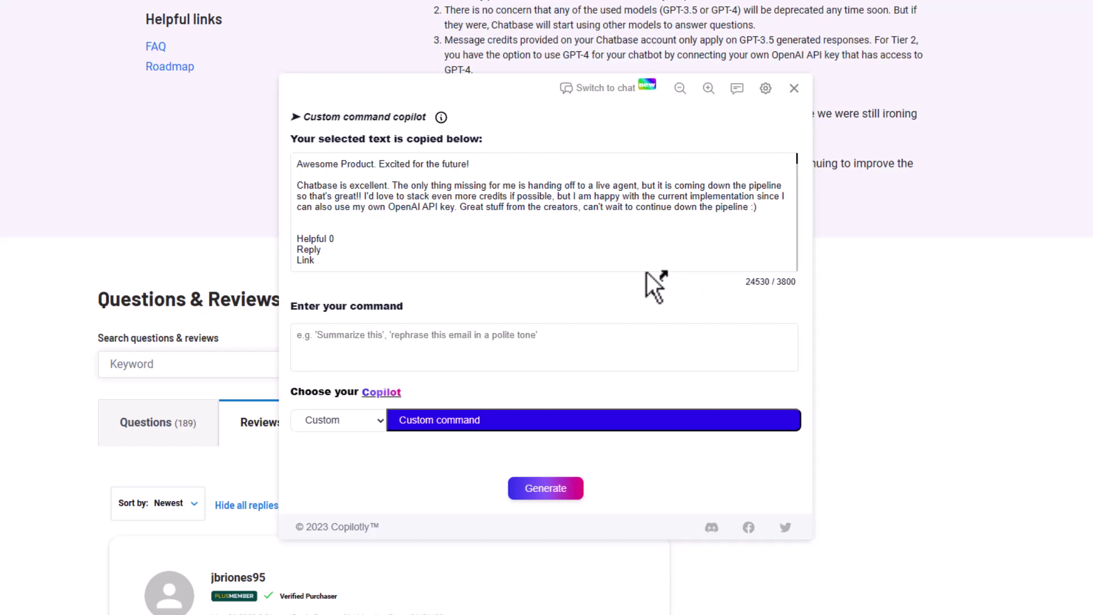
pyautogui.click(794, 89)
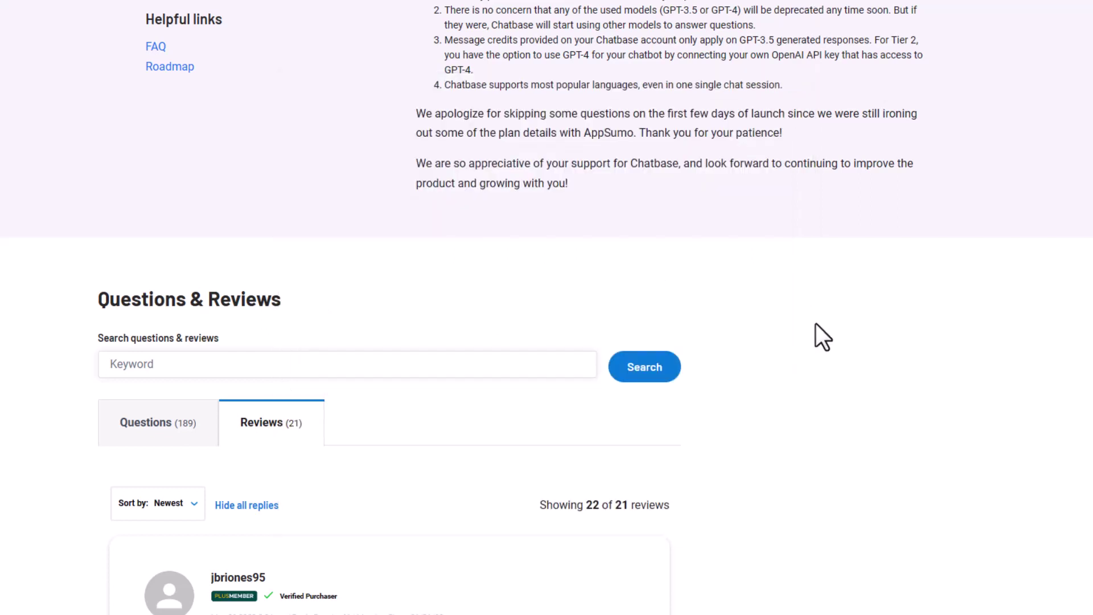
# - Select all review text from the newest review to the page end and bring up Voilà's actions
pyautogui.hotkey('ctrl', 'k')
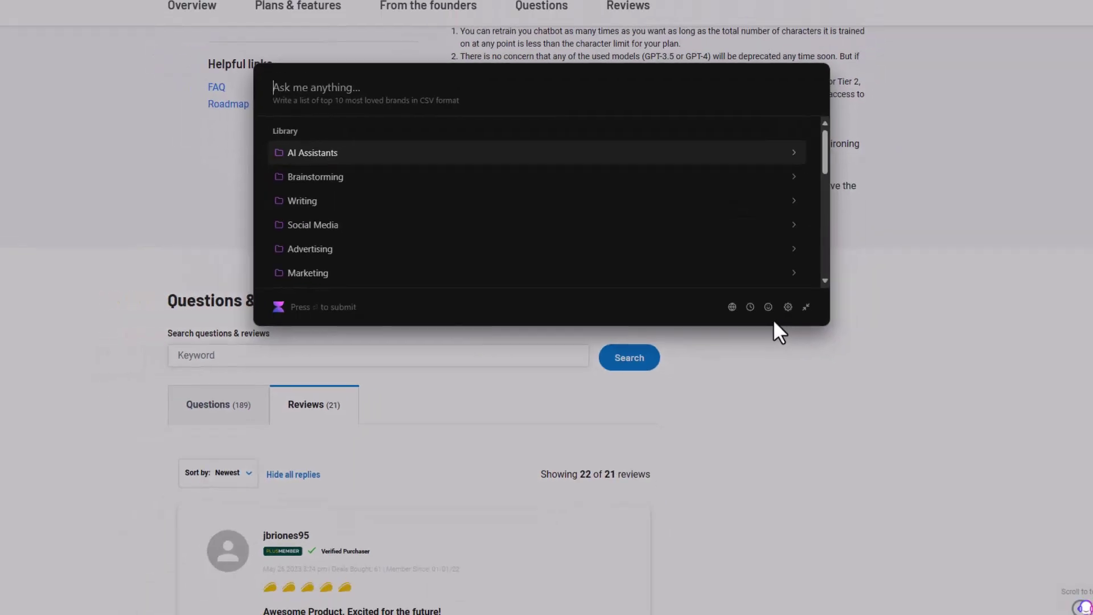
pyautogui.click(319, 525)
pyautogui.scroll(-2, 320, 525)
pyautogui.scroll(-2, 320, 525)
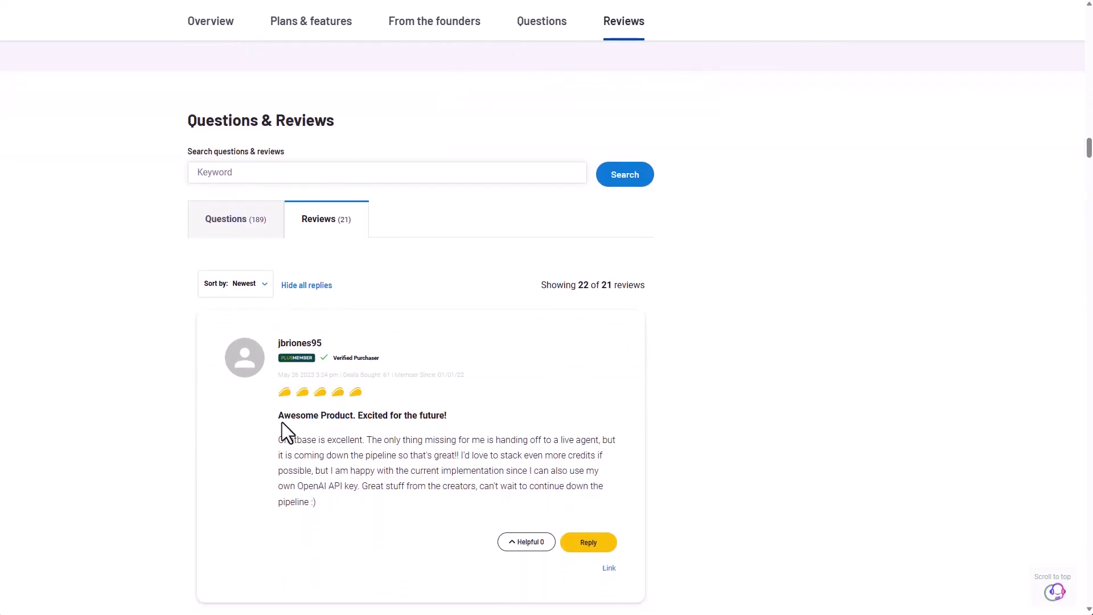
pyautogui.tripleClick(278, 406)
pyautogui.hotkey('ctrl', 'shift', 'Down')
pyautogui.hotkey('ctrl', 'shift', 'Down')
pyautogui.hotkey('ctrl', 'shift', 'Down')
pyautogui.hotkey('ctrl', 'shift', 'Down')
pyautogui.hotkey('ctrl', 'shift', 'Down')
pyautogui.hotkey('ctrl', 'shift', 'Down')
pyautogui.hotkey('ctrl', 'shift', 'Down')
pyautogui.hotkey('ctrl', 'shift', 'Down')
pyautogui.hotkey('ctrl', 'shift', 'Down')
pyautogui.hotkey('ctrl', 'shift', 'Down')
pyautogui.hotkey('ctrl', 'shift', 'Down')
pyautogui.hotkey('ctrl', 'shift', 'Down')
pyautogui.hotkey('ctrl', 'shift', 'Down')
pyautogui.hotkey('ctrl', 'shift', 'Down')
pyautogui.hotkey('ctrl', 'shift', 'Down')
pyautogui.hotkey('ctrl', 'shift', 'Down')
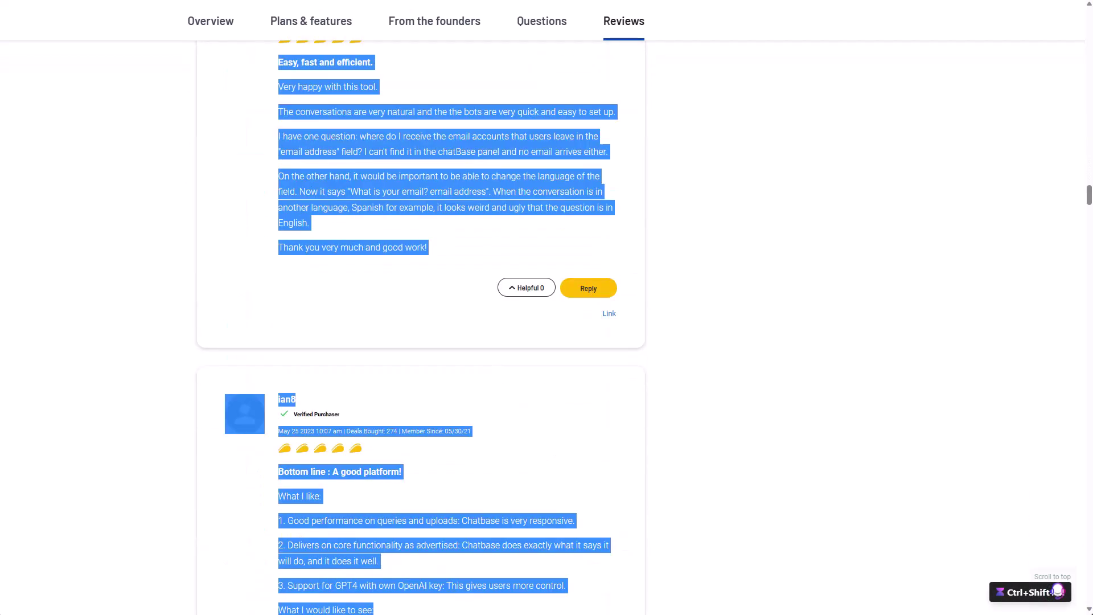
pyautogui.hotkey('ctrl', 'shift', 'Down')
pyautogui.hotkey('ctrl', 'shift', 'Down')
pyautogui.hotkey('ctrl', 'shift', 'Down')
pyautogui.hotkey('ctrl', 'shift', 'Down')
pyautogui.hotkey('ctrl', 'shift', 'Down')
pyautogui.hotkey('ctrl', 'shift', 'Down')
pyautogui.hotkey('ctrl', 'shift', 'Down')
pyautogui.hotkey('ctrl', 'shift', 'Down')
pyautogui.hotkey('ctrl', 'shift', 'Down')
pyautogui.hotkey('ctrl', 'shift', 'Down')
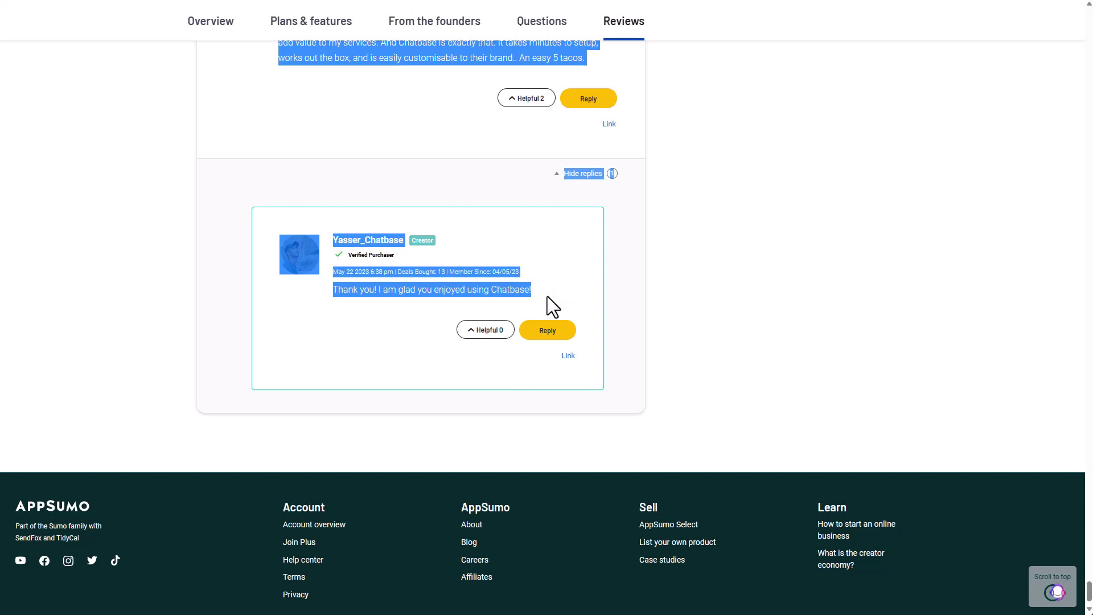
pyautogui.hotkey('ctrl', 'j')
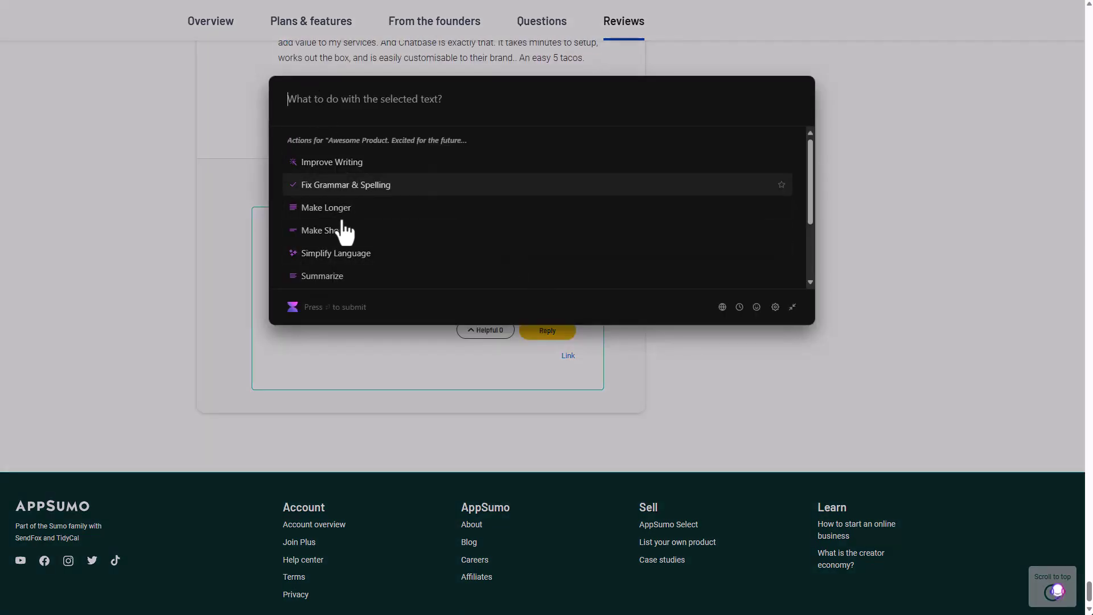
# - Run Voilà's 'Pros and Cons of a product/services' action on the selected Chatbase reviews
pyautogui.scroll(-1, 373, 202)
pyautogui.scroll(-3, 373, 202)
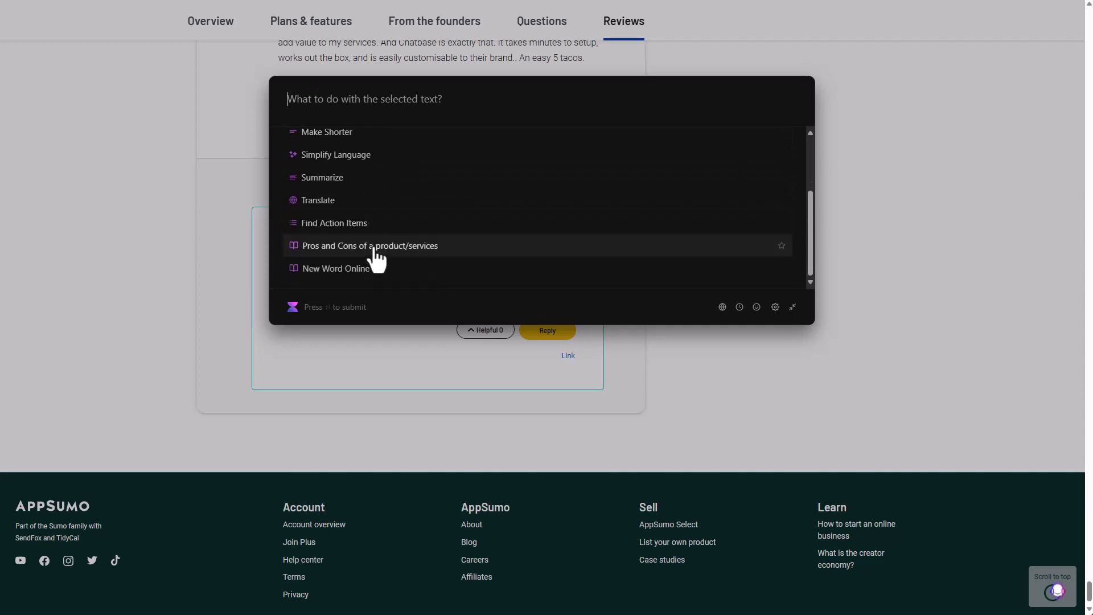
pyautogui.click(407, 249)
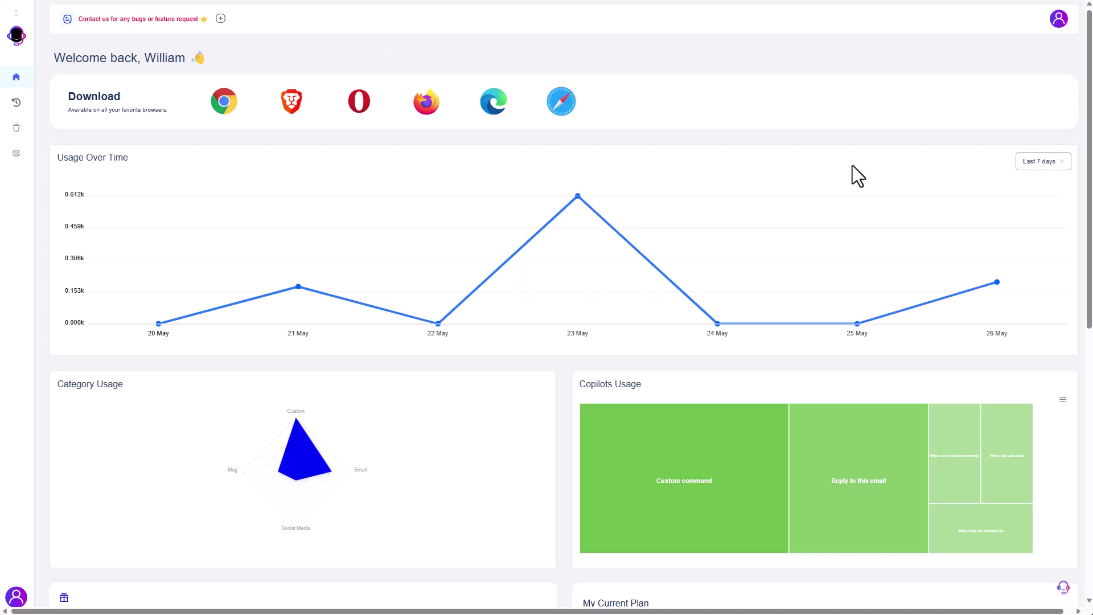
pyautogui.click(1043, 165)
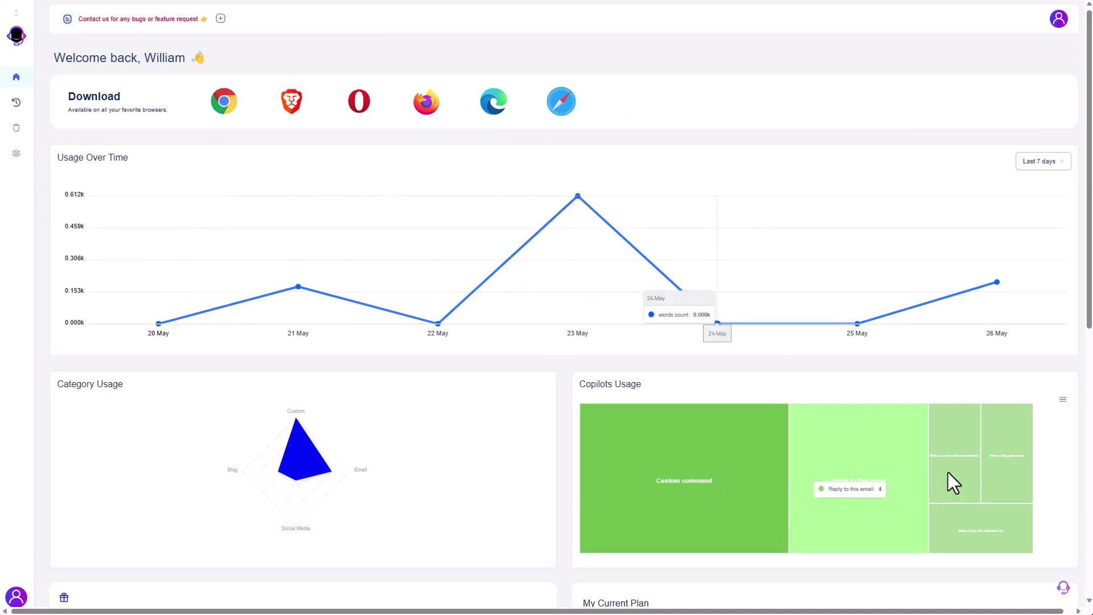
pyautogui.click(1062, 400)
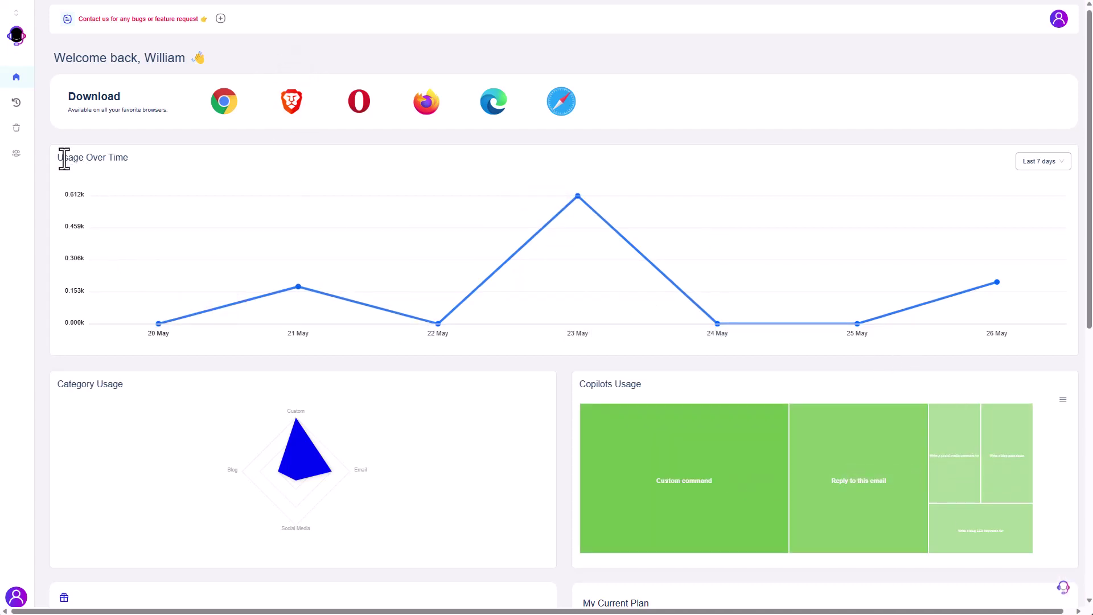
pyautogui.moveTo(61, 157); pyautogui.dragTo(181, 170)
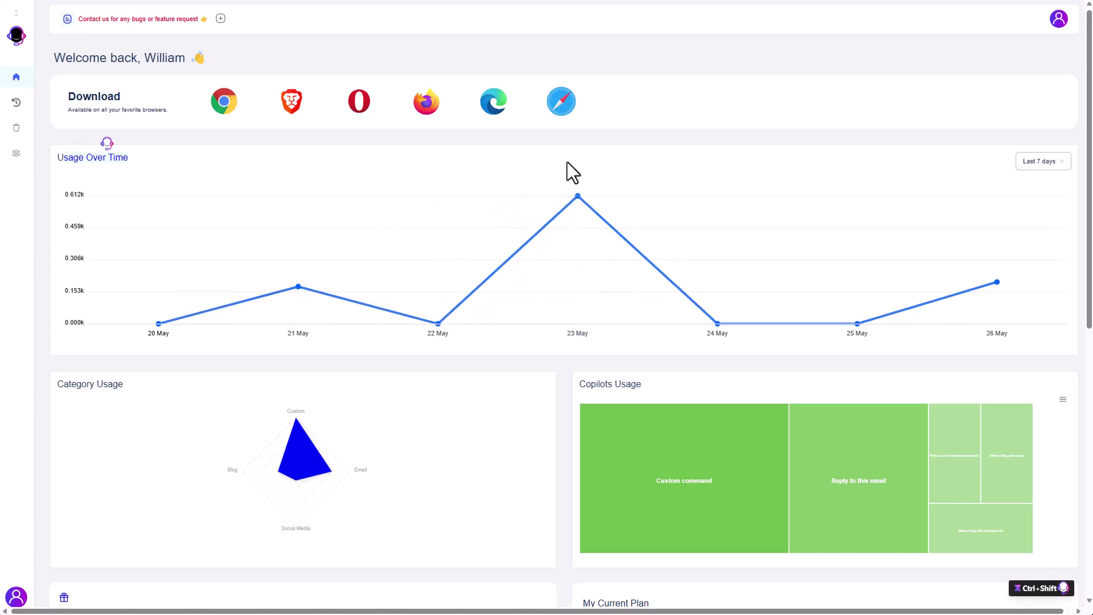
pyautogui.click(1037, 164)
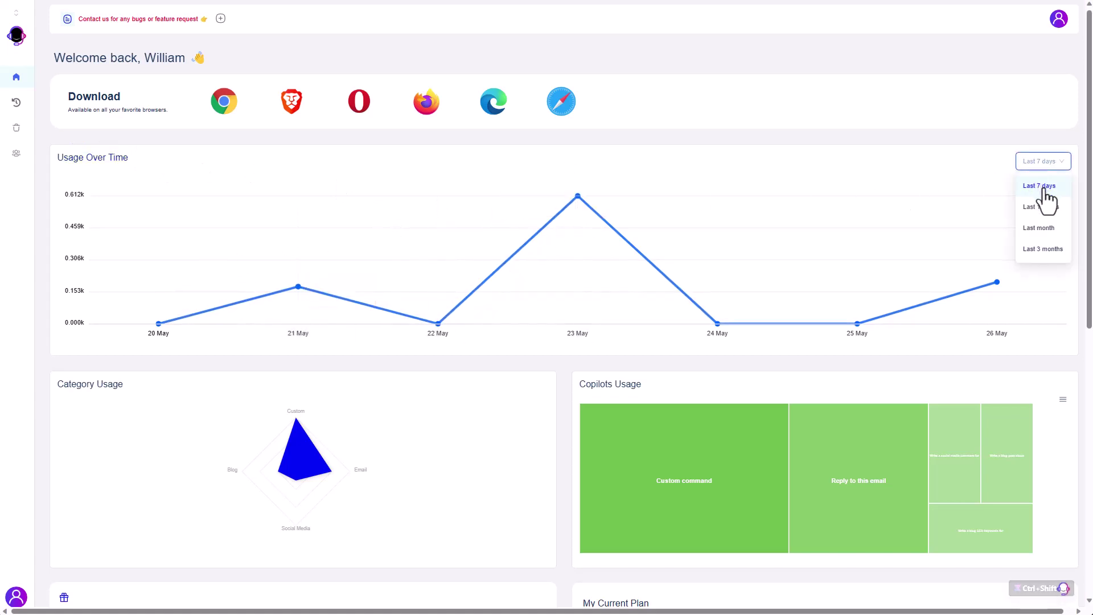
pyautogui.click(1049, 207)
pyautogui.click(1040, 166)
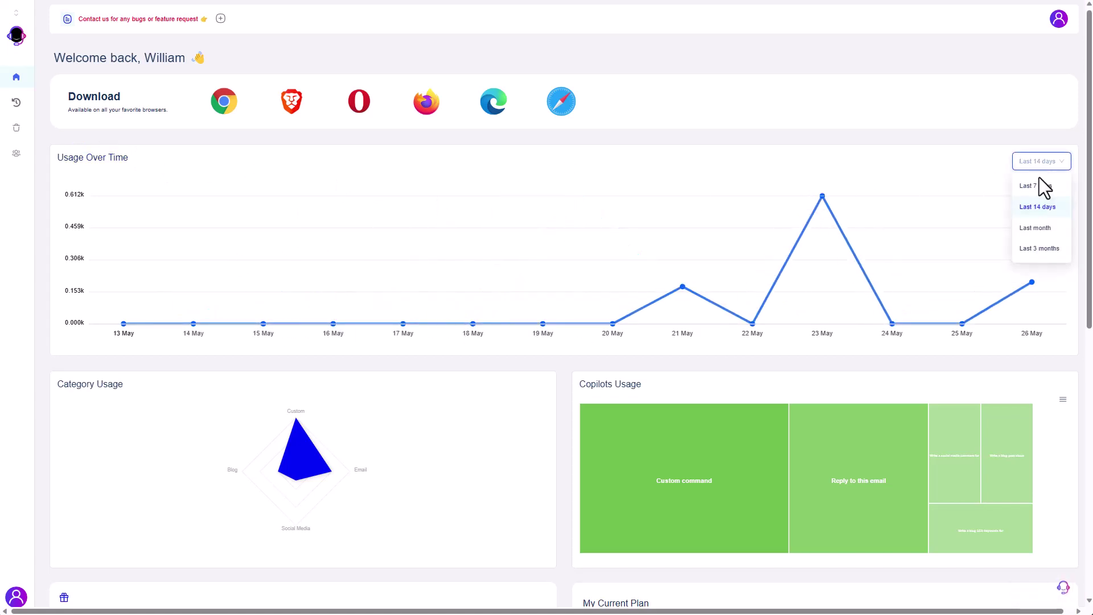
pyautogui.click(1033, 185)
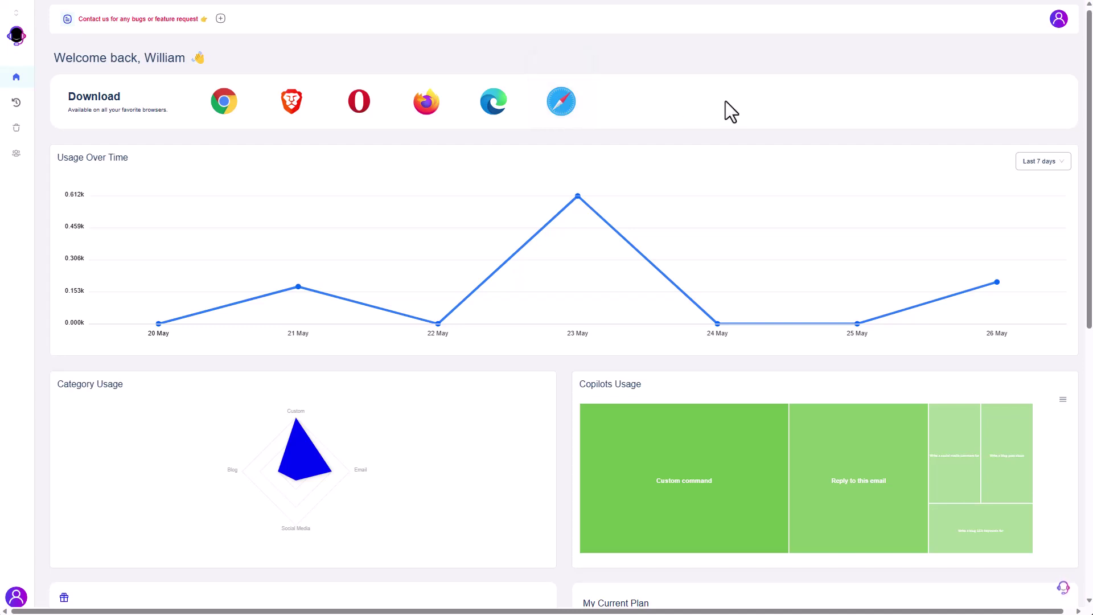
pyautogui.scroll(-3, 334, 317)
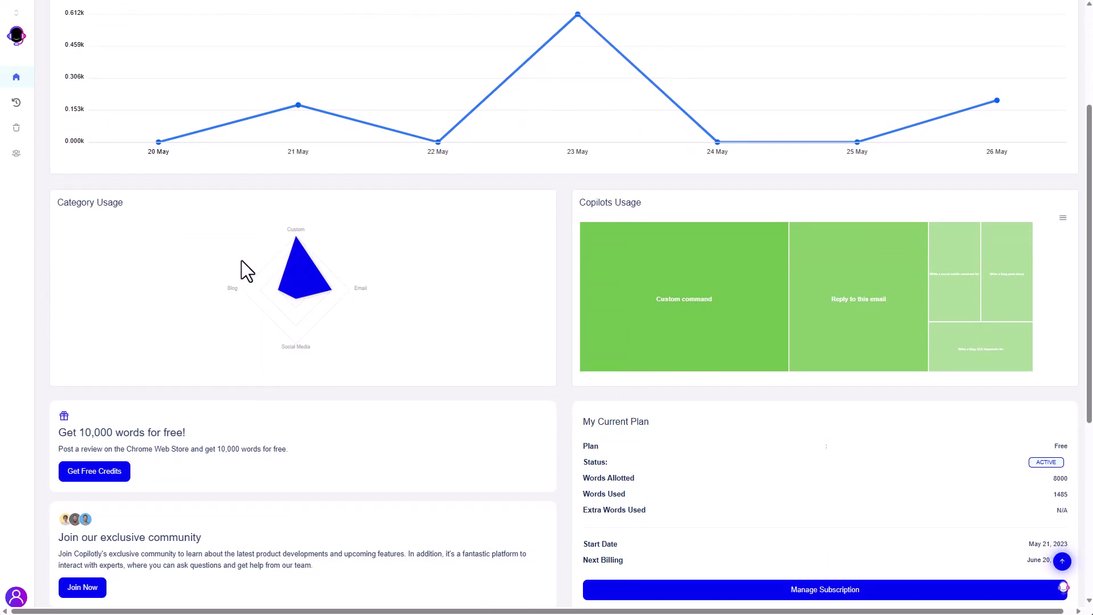
pyautogui.scroll(-2, 244, 274)
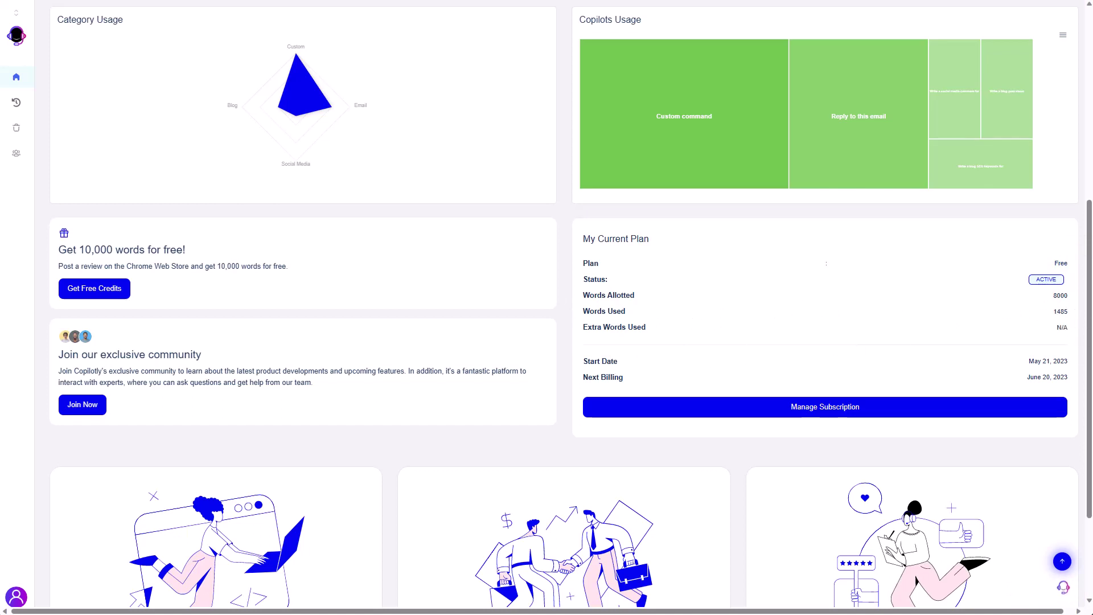
pyautogui.scroll(-2, 74, 327)
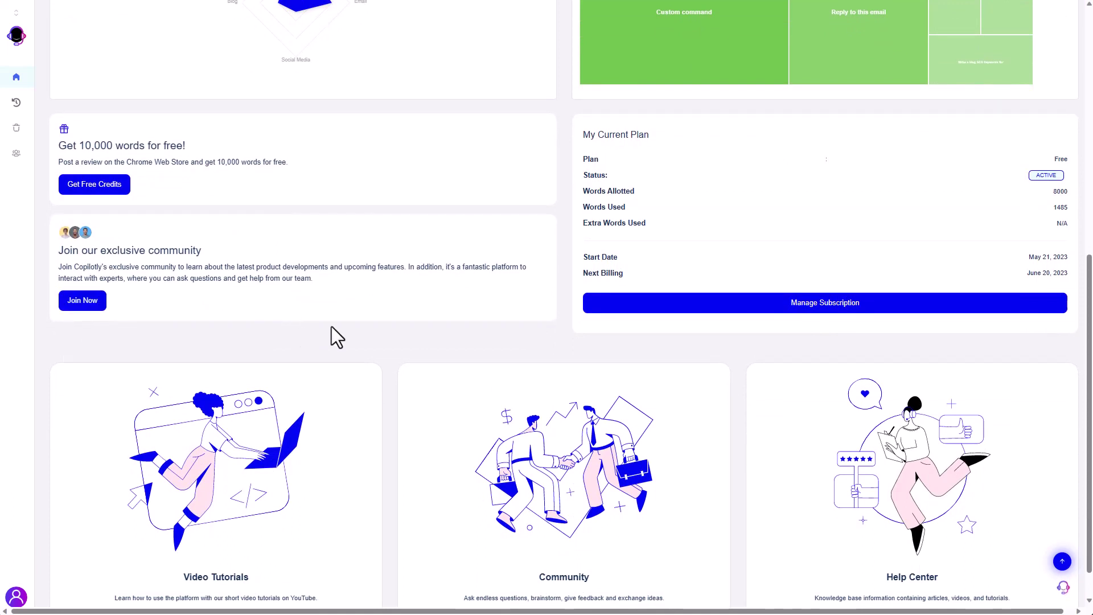
pyautogui.scroll(-1, 108, 401)
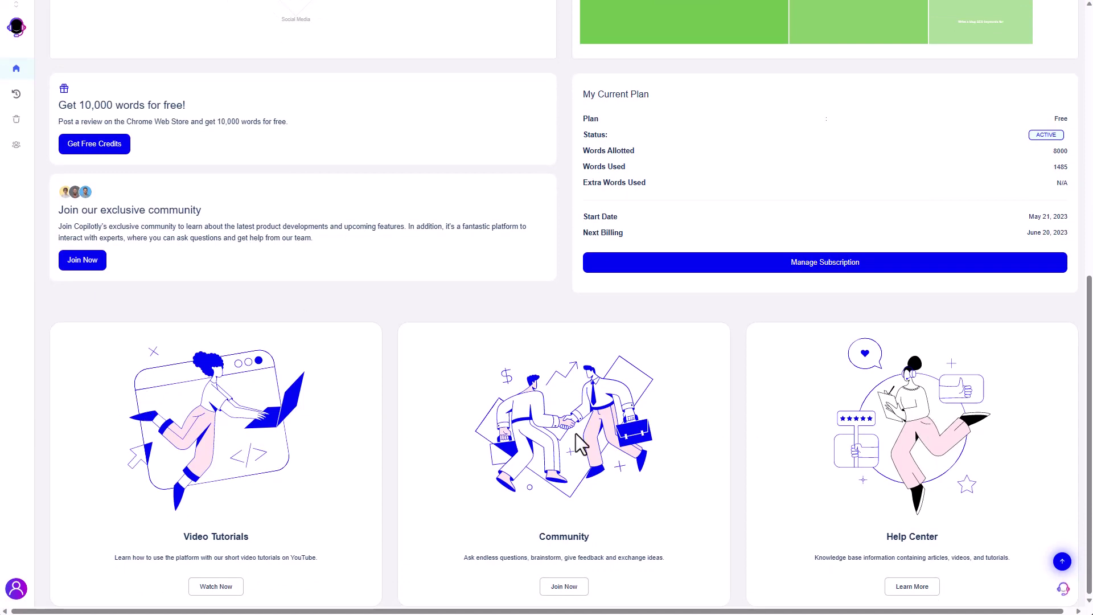
pyautogui.scroll(10, 49, 237)
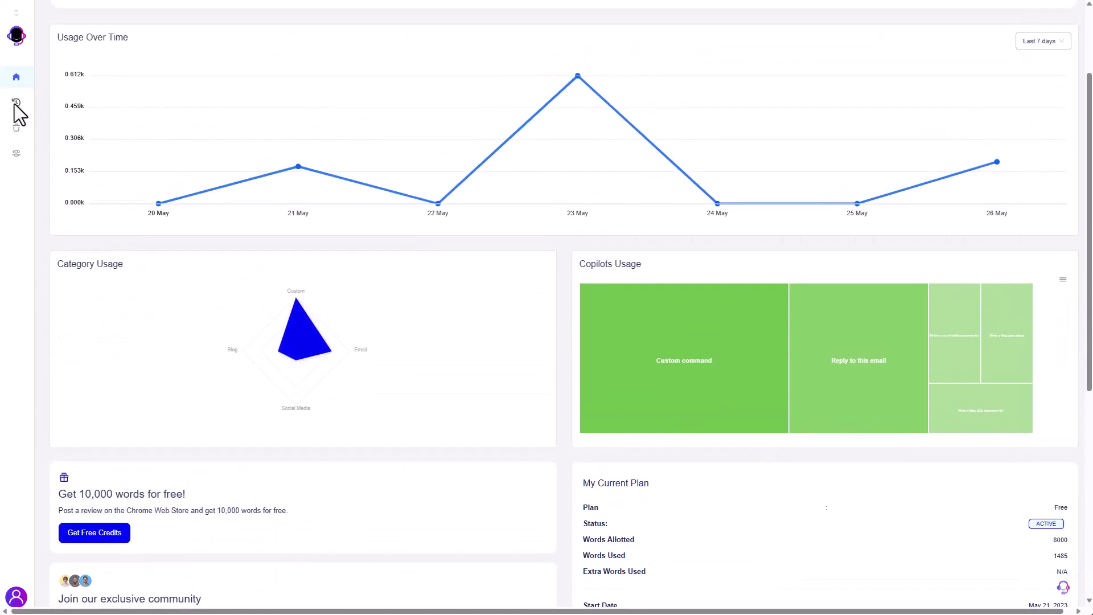
# - Open the Generations history and mark, then unmark, one generation entry
pyautogui.click(16, 106)
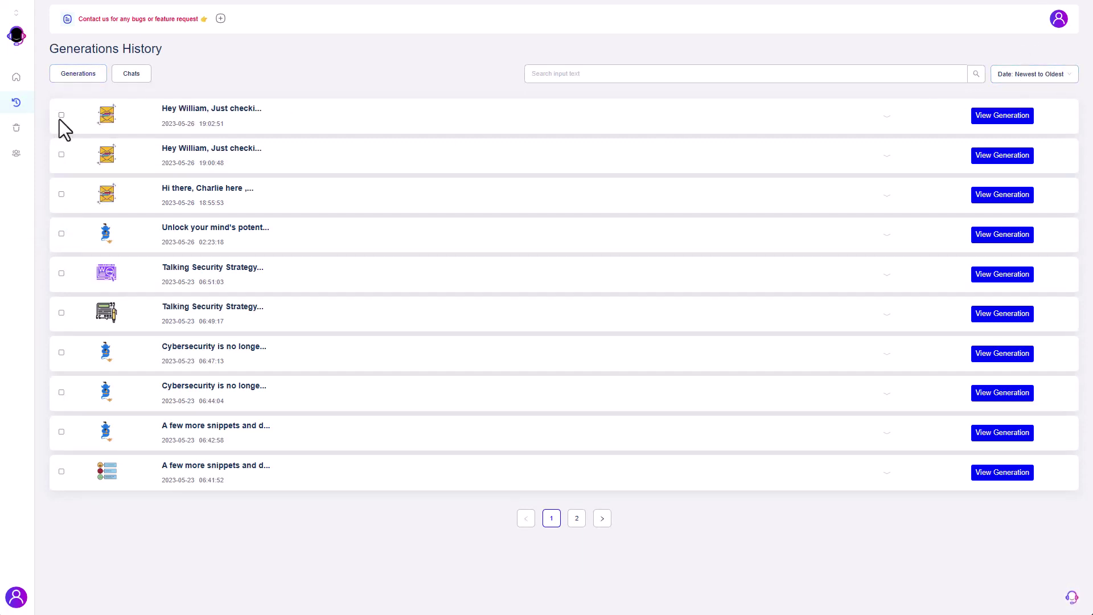
pyautogui.click(62, 155)
pyautogui.click(61, 115)
# - Show the Chats history list and bring up the custom command copilot over it
pyautogui.click(129, 75)
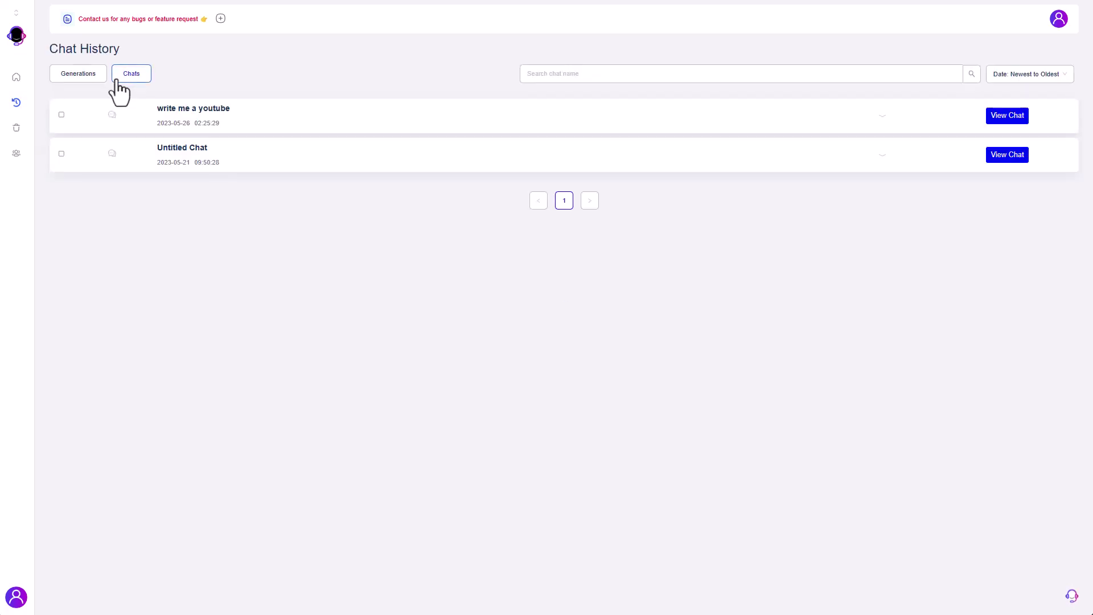
pyautogui.click(86, 80)
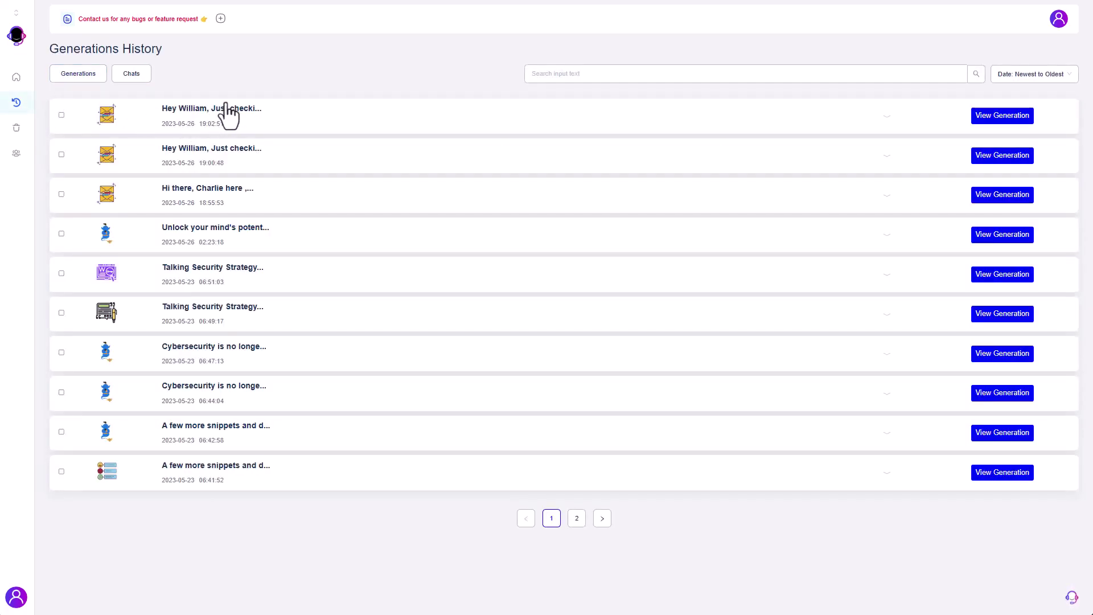
pyautogui.click(141, 79)
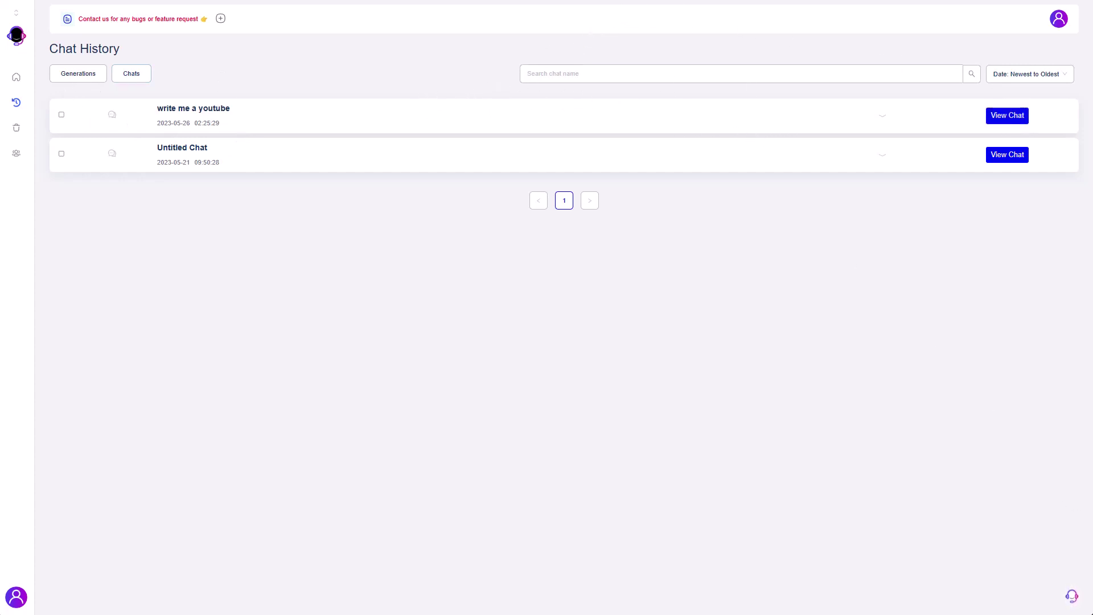
pyautogui.click(1076, 600)
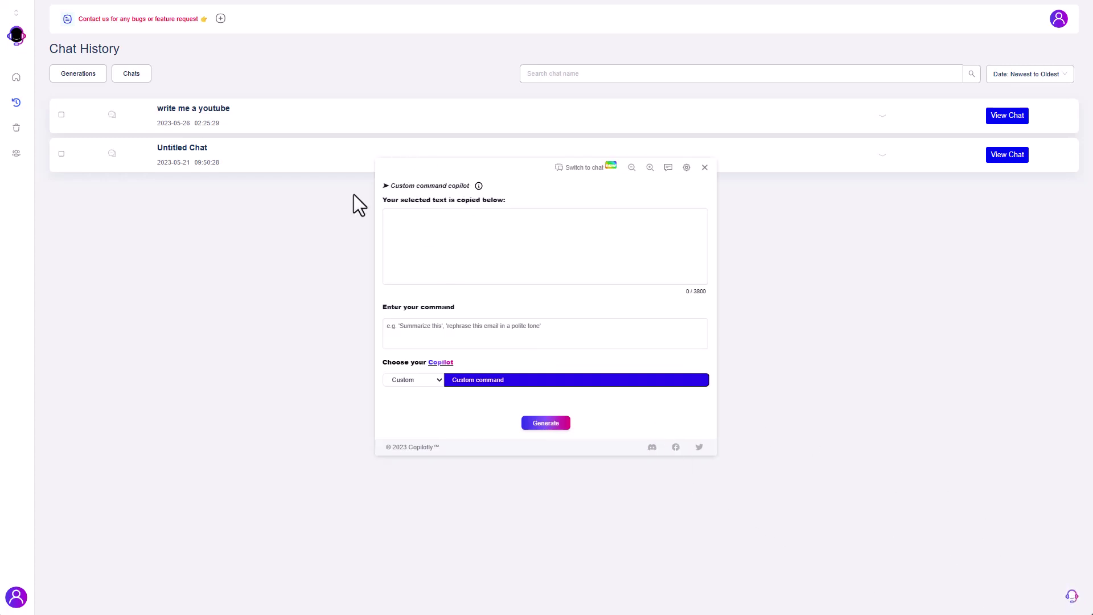
# - Reset page zoom to 100%, move and enlarge the copilot panel, then switch it to chat
pyautogui.hotkey('ctrl', '0')
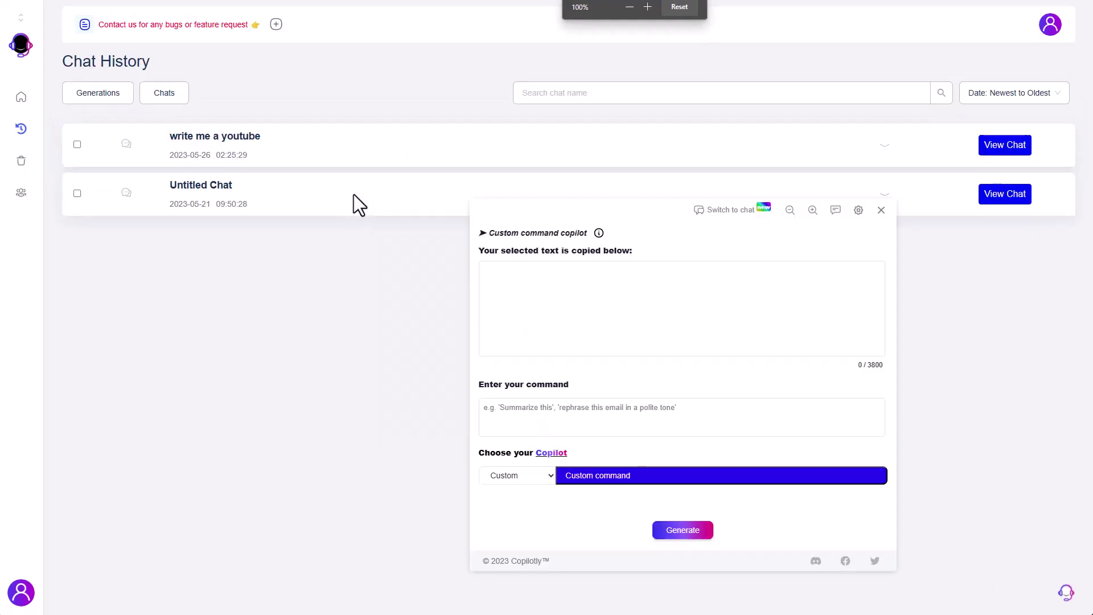
pyautogui.moveTo(525, 214); pyautogui.dragTo(400, 176)
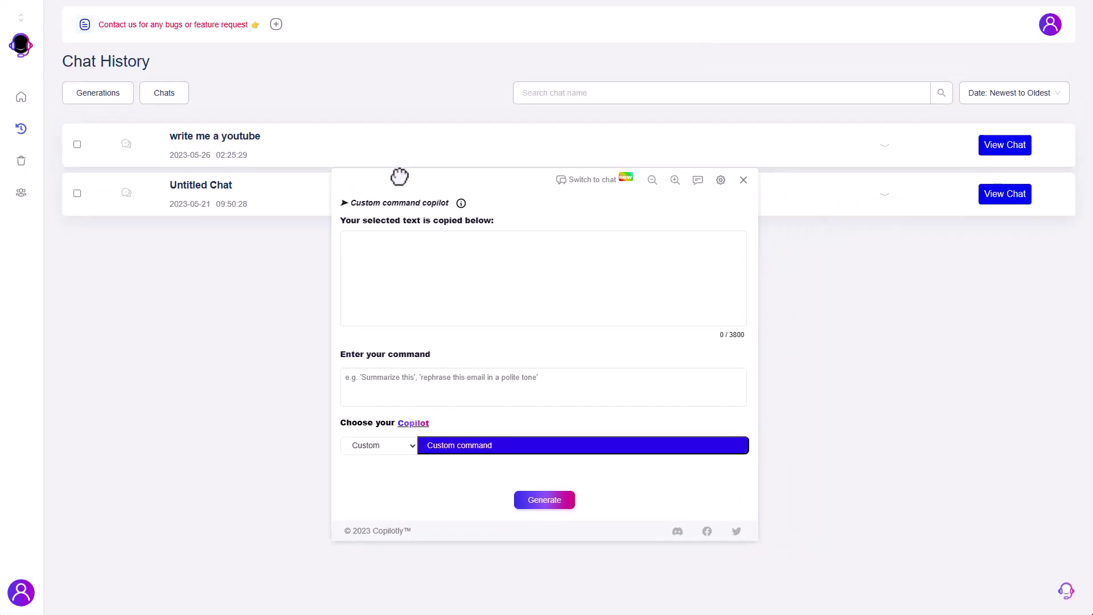
pyautogui.click(674, 179)
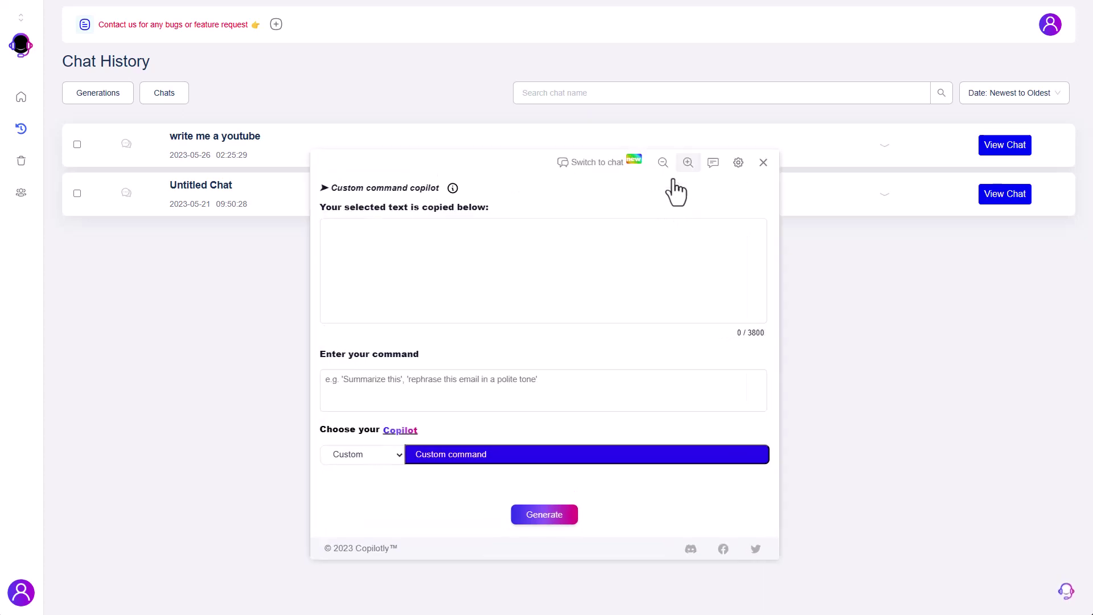
pyautogui.click(681, 161)
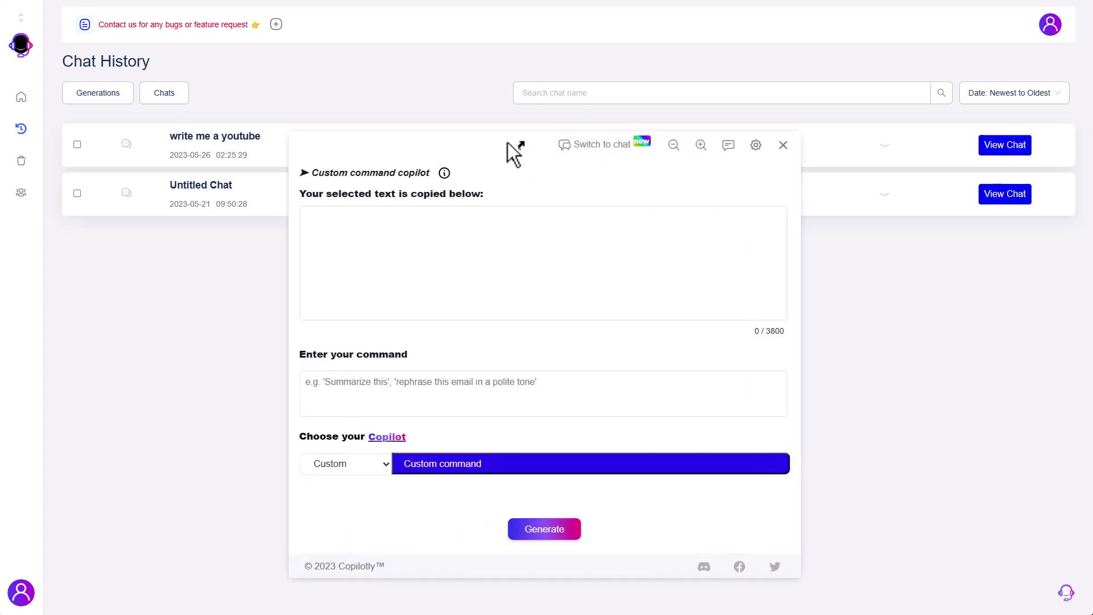
pyautogui.moveTo(508, 147); pyautogui.dragTo(477, 90)
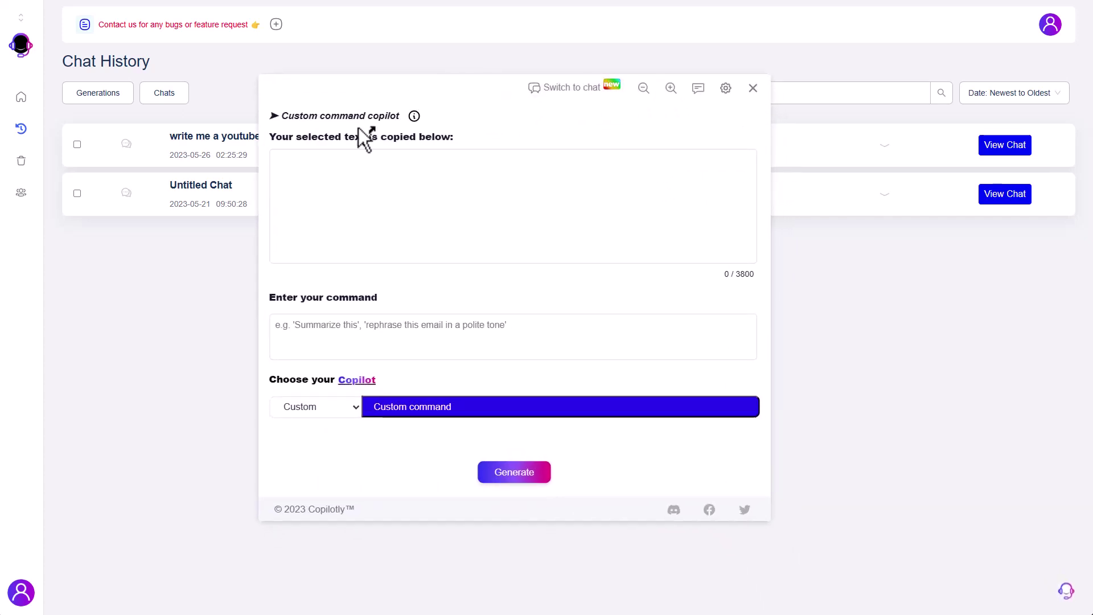
pyautogui.click(565, 95)
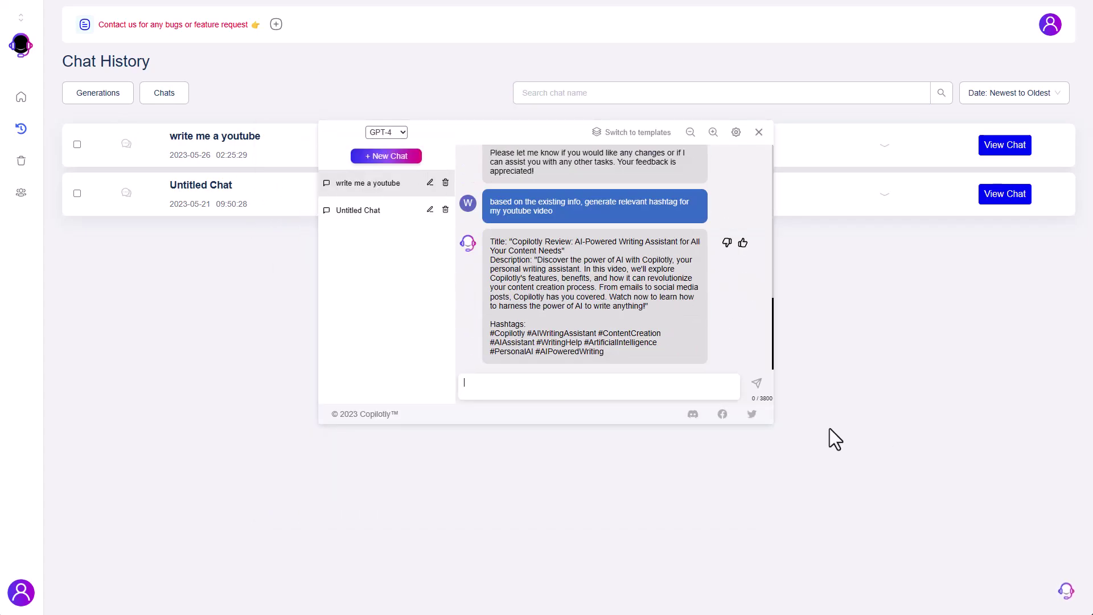
# - Enlarge the chat panel twice, keep GPT-4 as the model, and start a new Untitled Chat
pyautogui.click(712, 132)
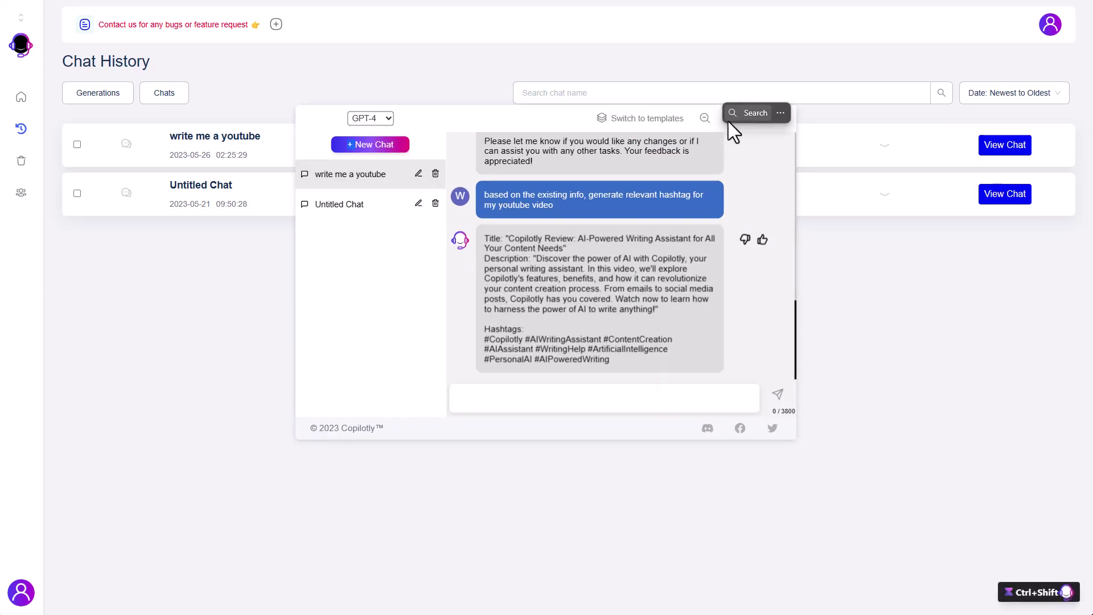
pyautogui.click(729, 126)
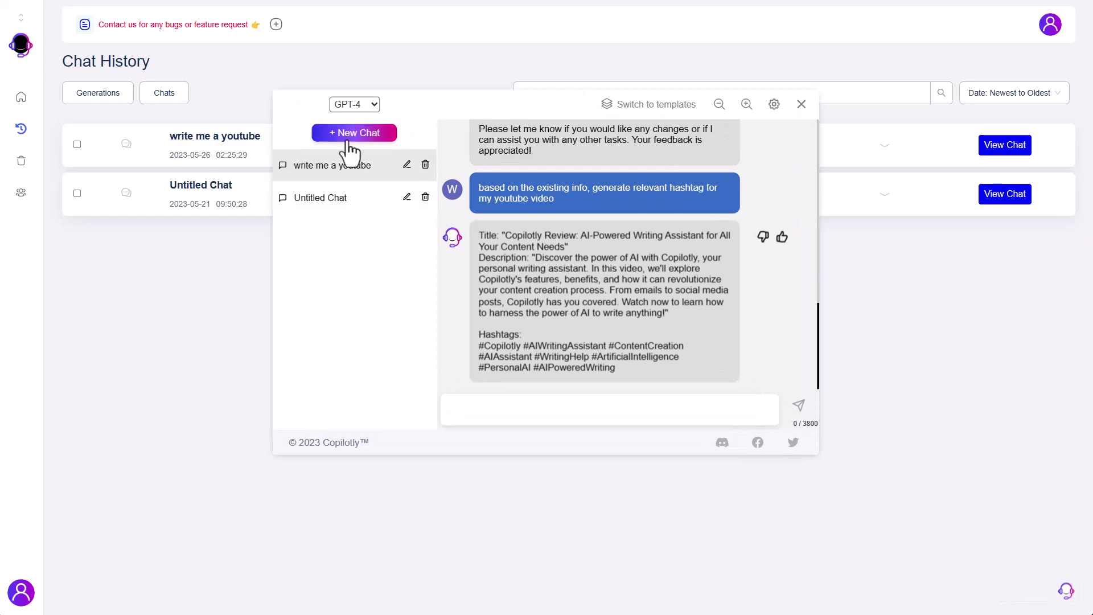
pyautogui.click(364, 108)
pyautogui.click(406, 105)
pyautogui.click(346, 107)
pyautogui.click(406, 113)
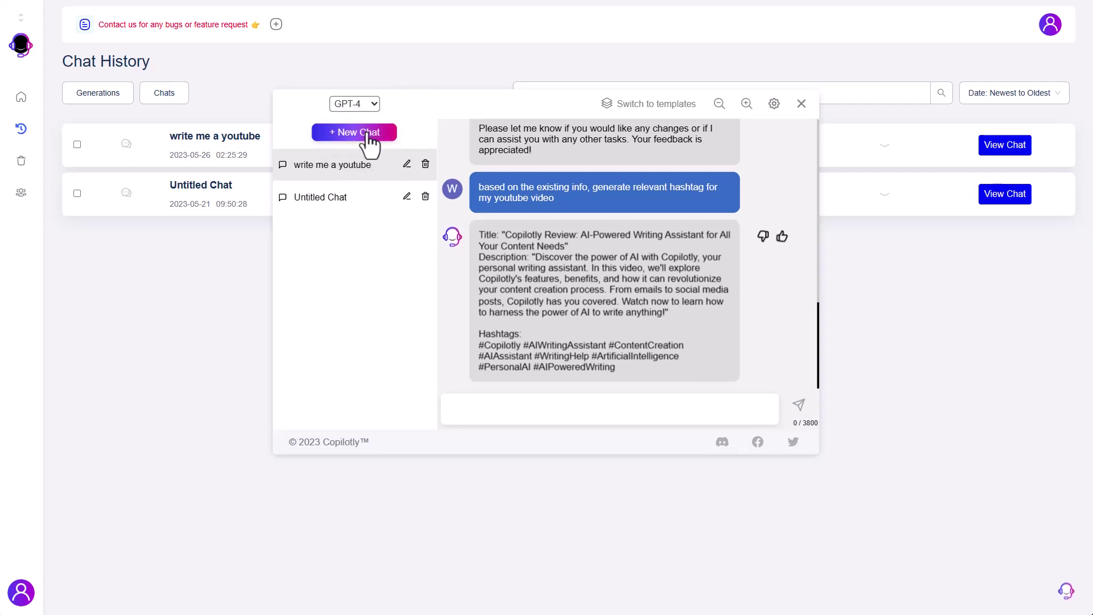
pyautogui.click(370, 143)
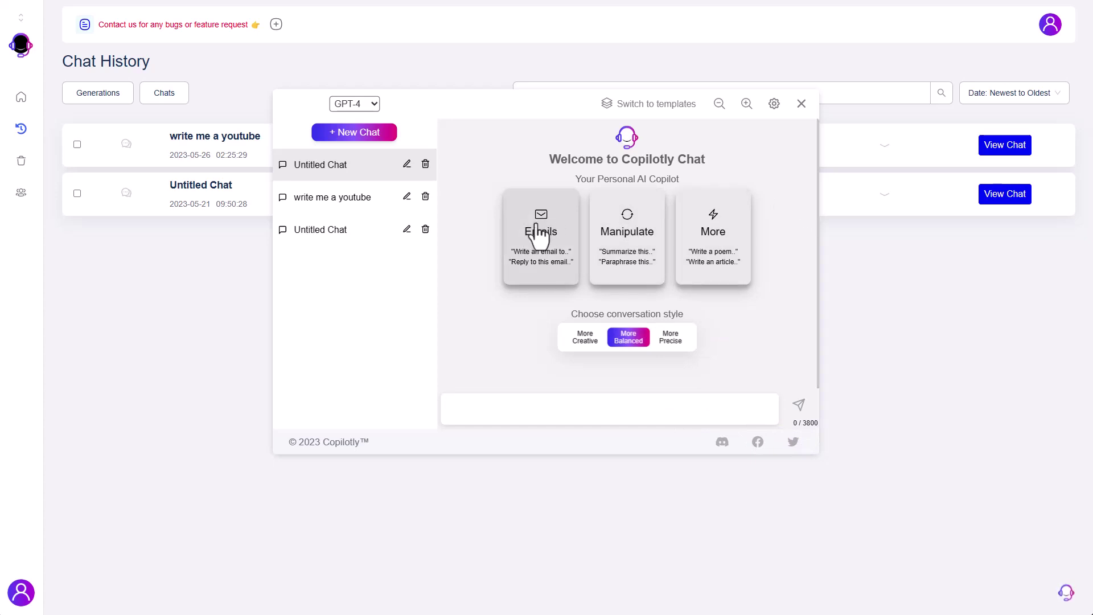
# - Clear the pasted work-from-home email request and type 'can you analyze this linkedin URL'
pyautogui.write('Write a email requesting work from home today.')
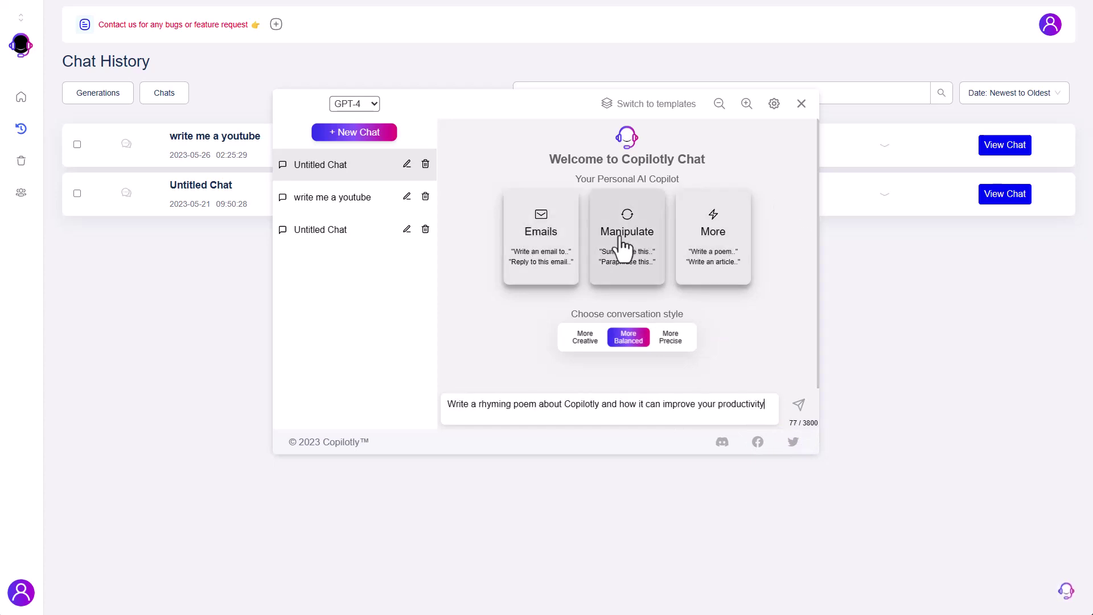
pyautogui.hotkey('ctrl', 'a')
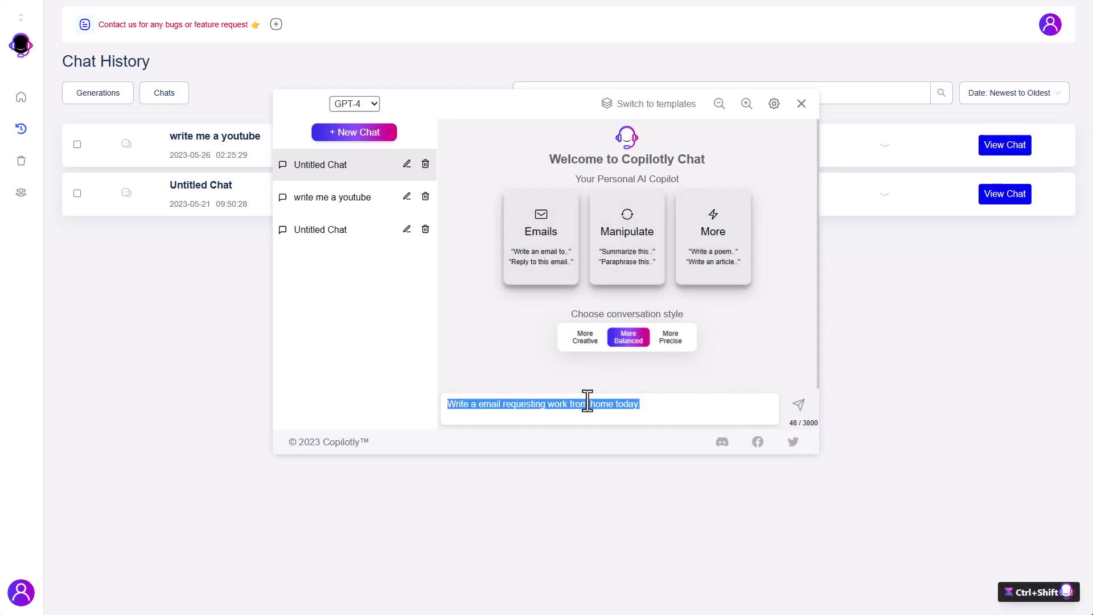
pyautogui.press('BackSpace')
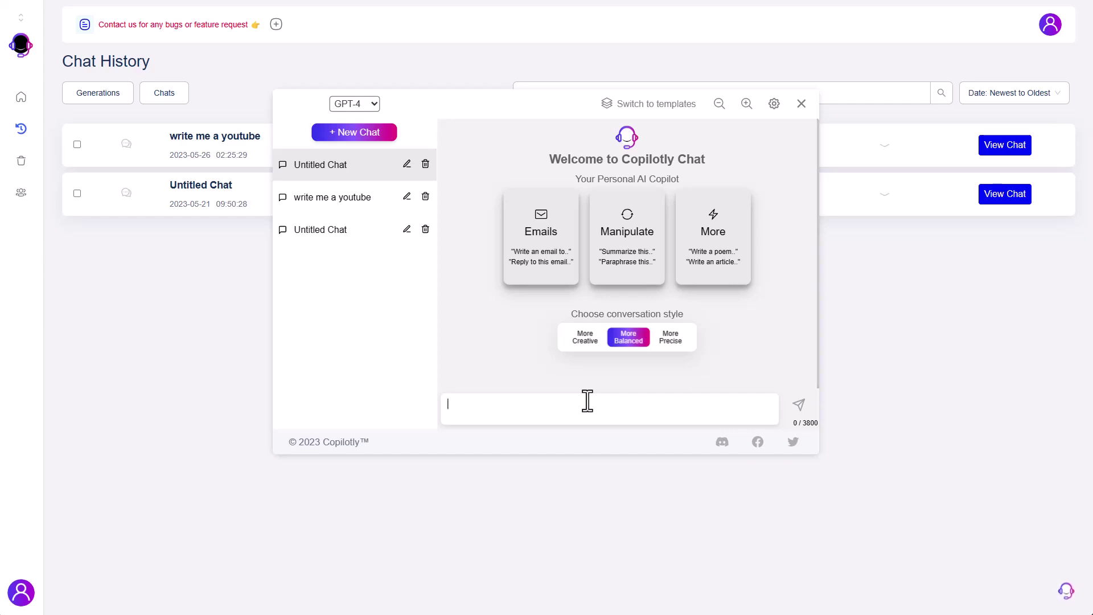
pyautogui.click(587, 401)
pyautogui.write('can you analyze this linkedin URL')
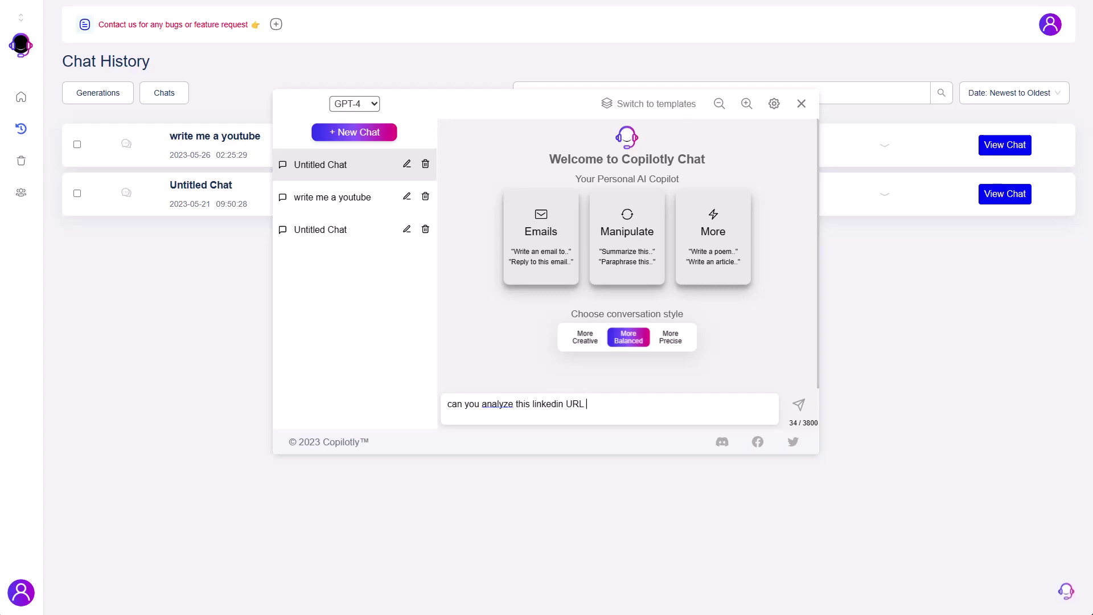
# - Copy the LinkedIn post author's profile URL and paste it into the chat message
pyautogui.hotkey('ctrl', 'Tab')
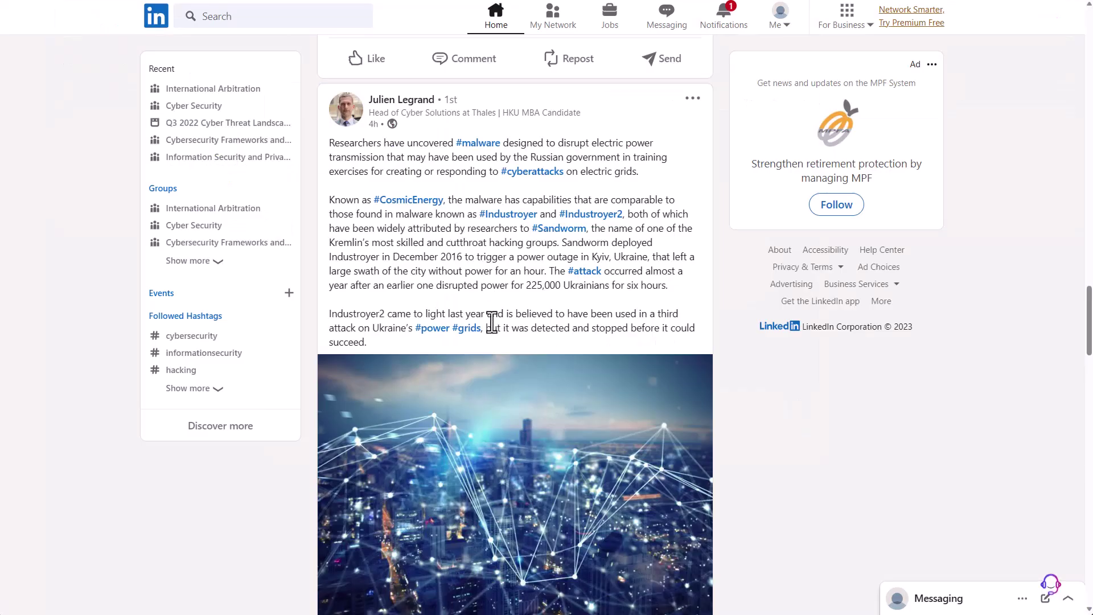
pyautogui.click(393, 99)
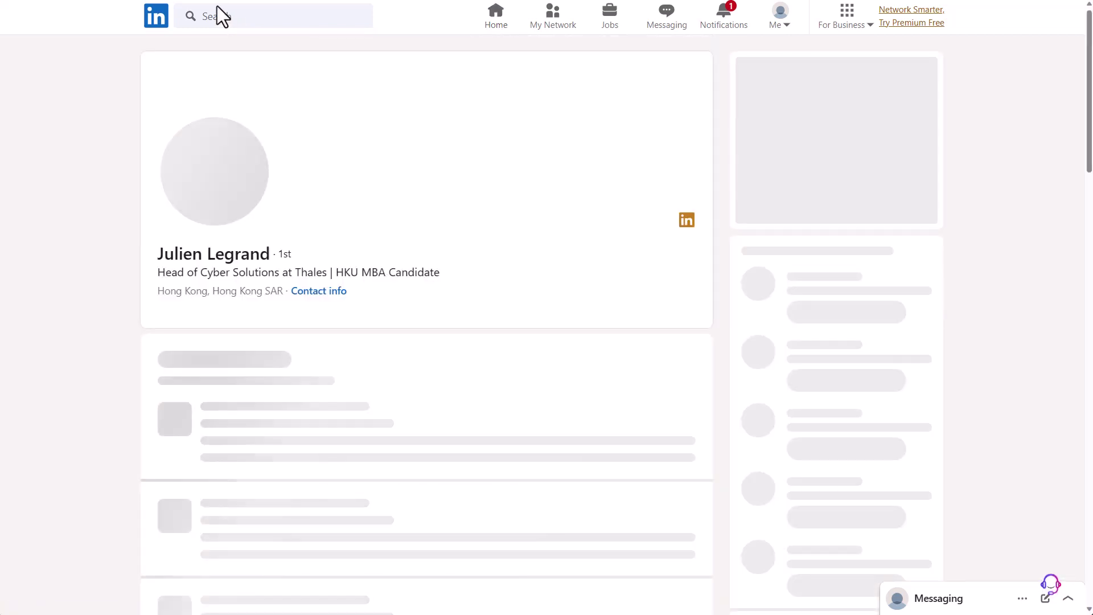
pyautogui.click(226, 0)
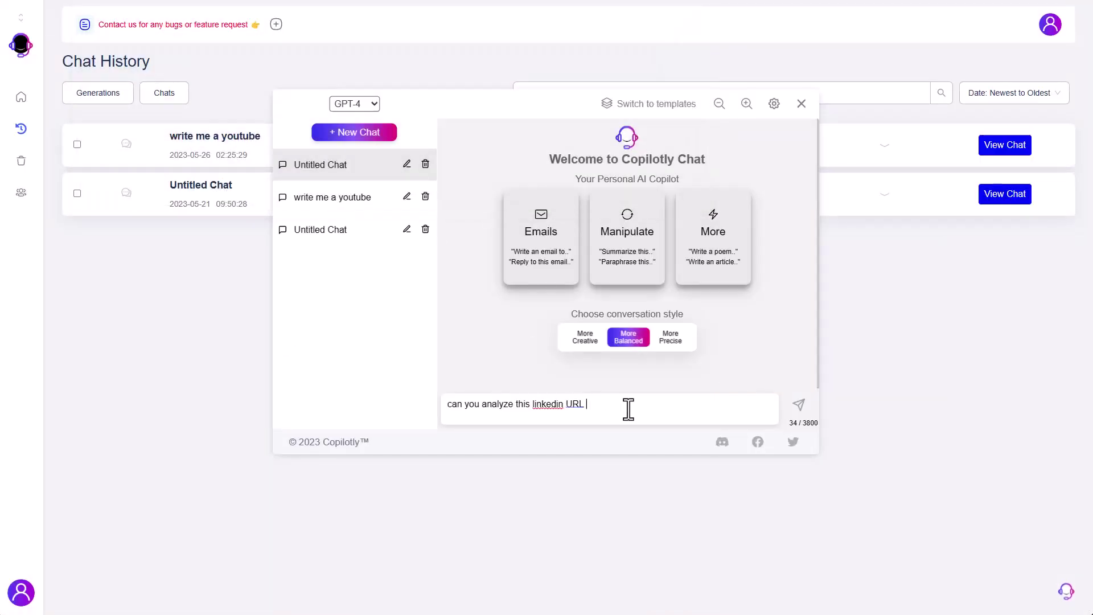
# - Add a request for an intro email offering a coffee session, correcting 'experience'
pyautogui.write('and write ')
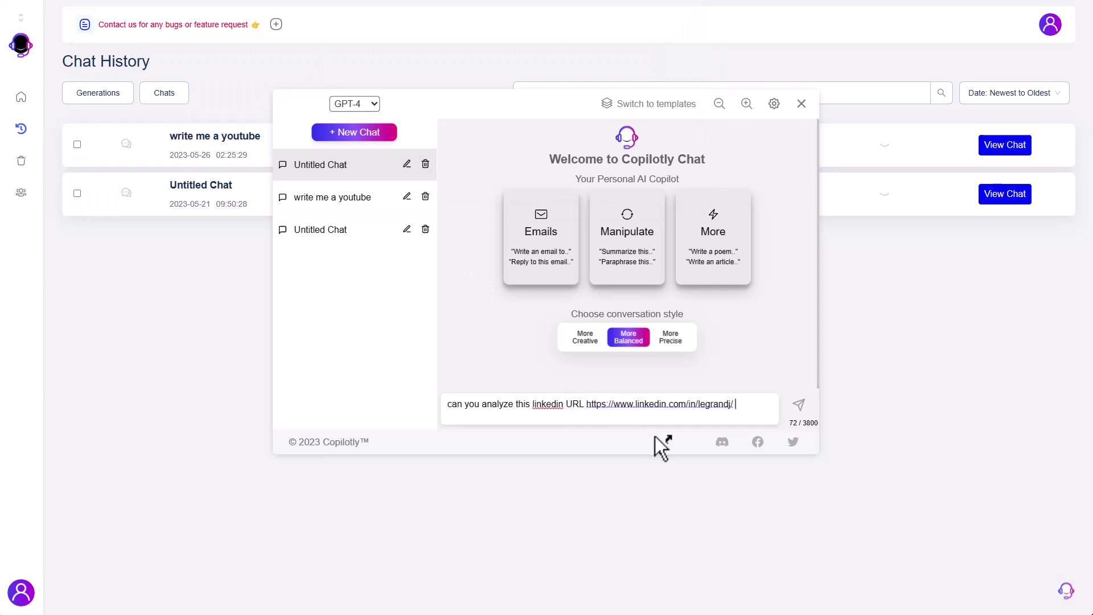
pyautogui.write('an email ')
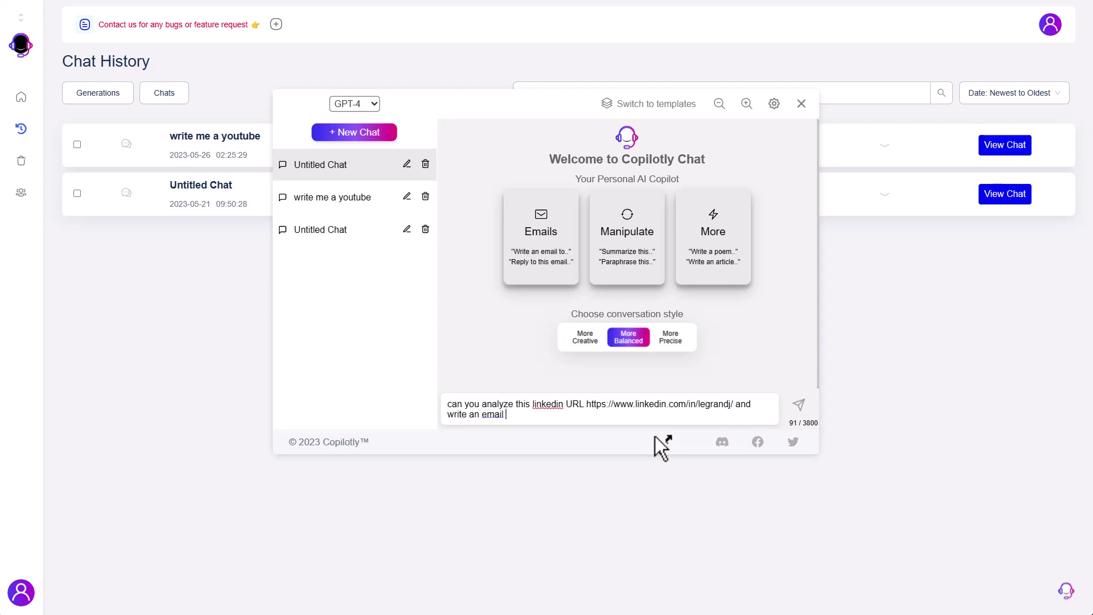
pyautogui.write('to introduce myself and ')
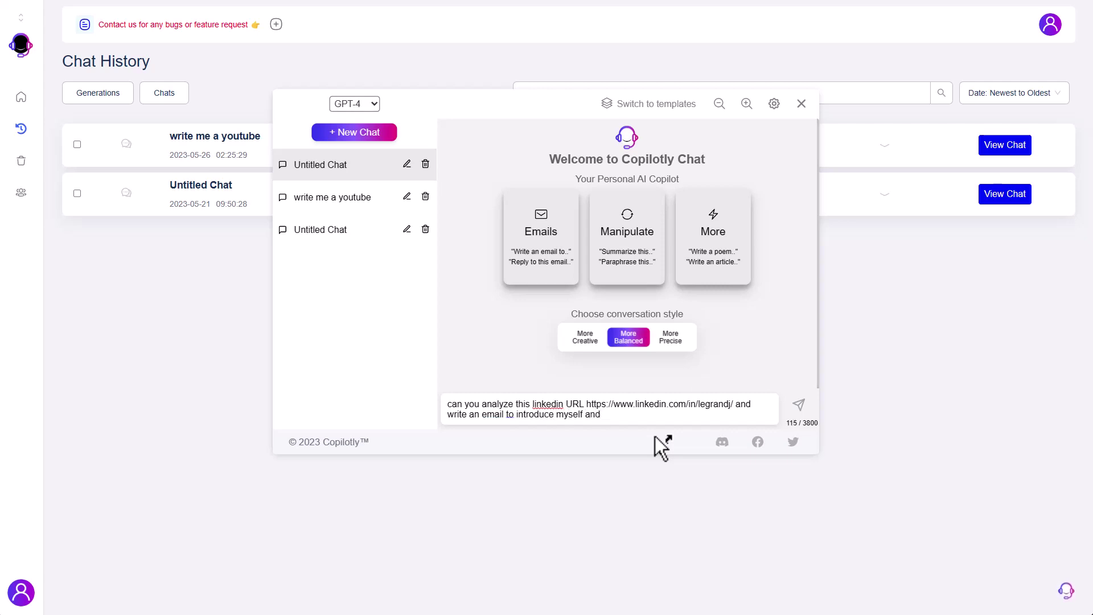
pyautogui.write('the call to action is to offer him ')
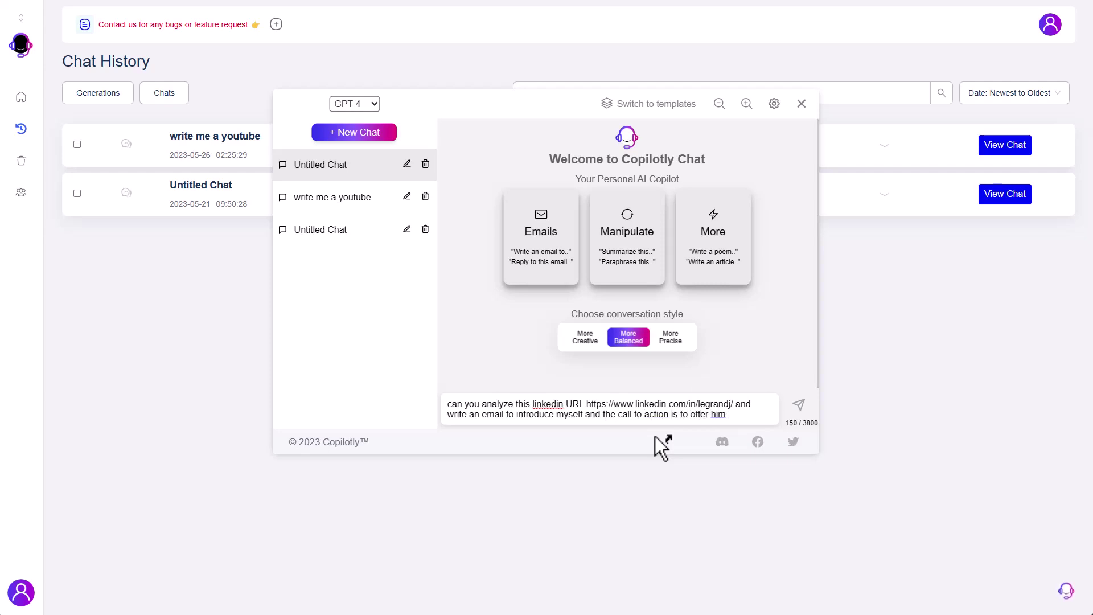
pyautogui.write('a coffee ses')
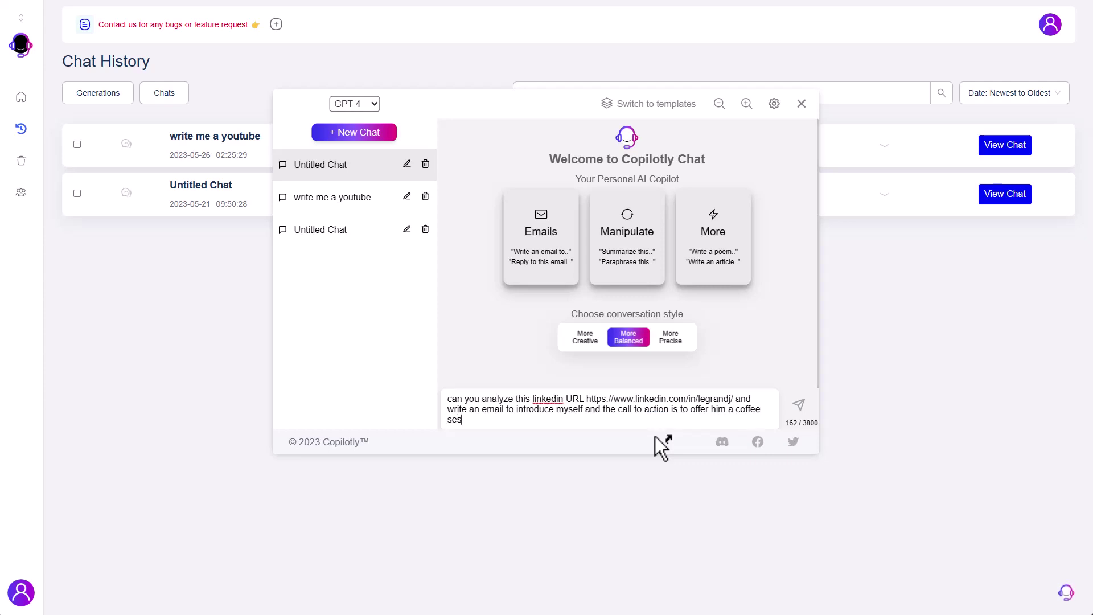
pyautogui.write('sion to learn about this experei')
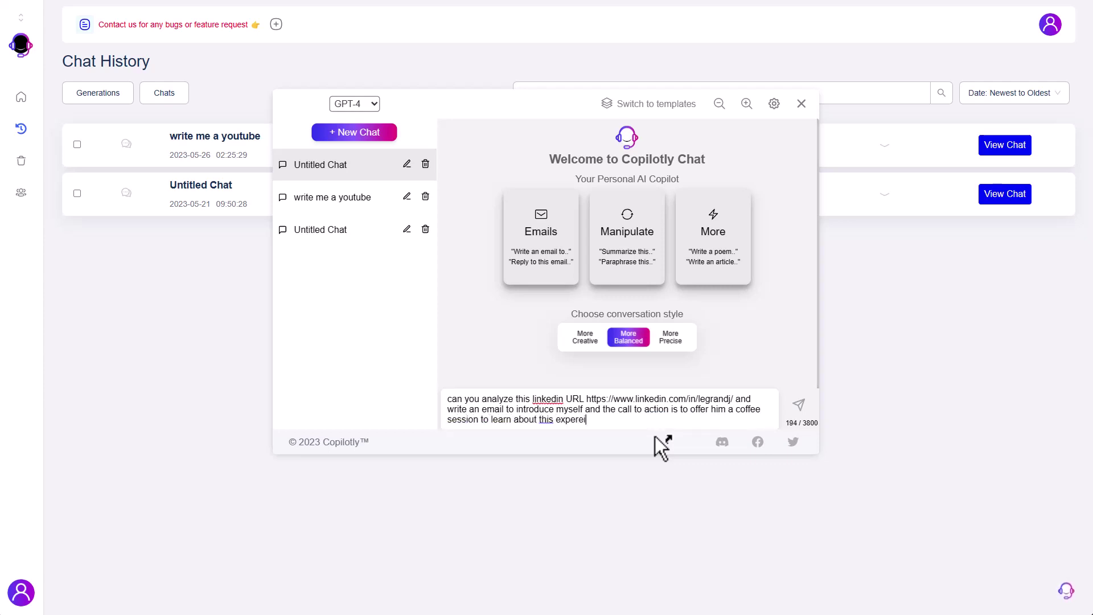
pyautogui.write('ence')
pyautogui.click(580, 423)
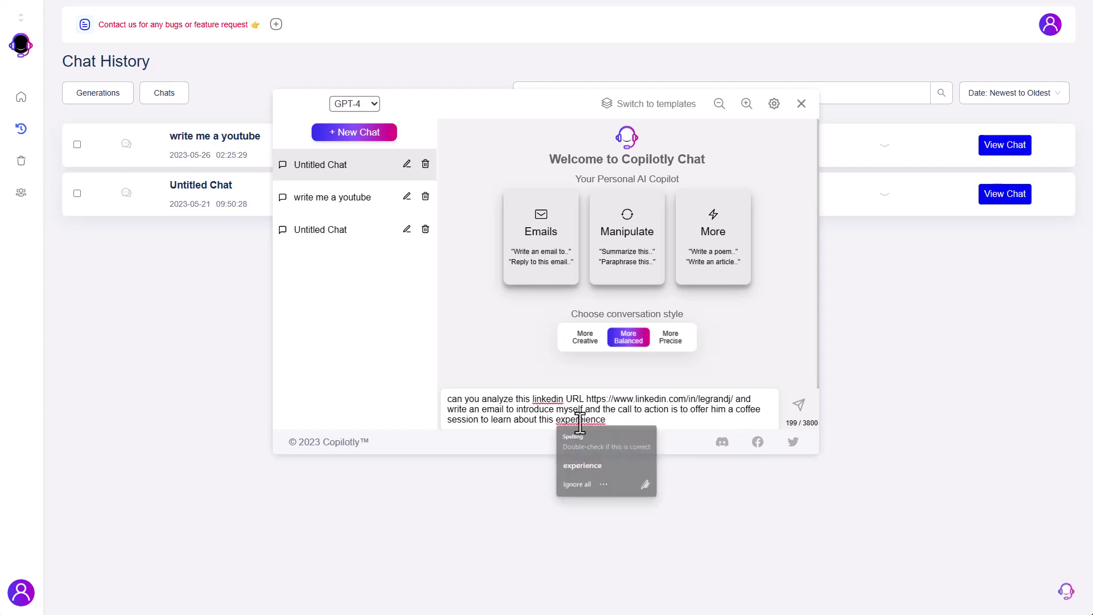
pyautogui.moveTo(583, 419)
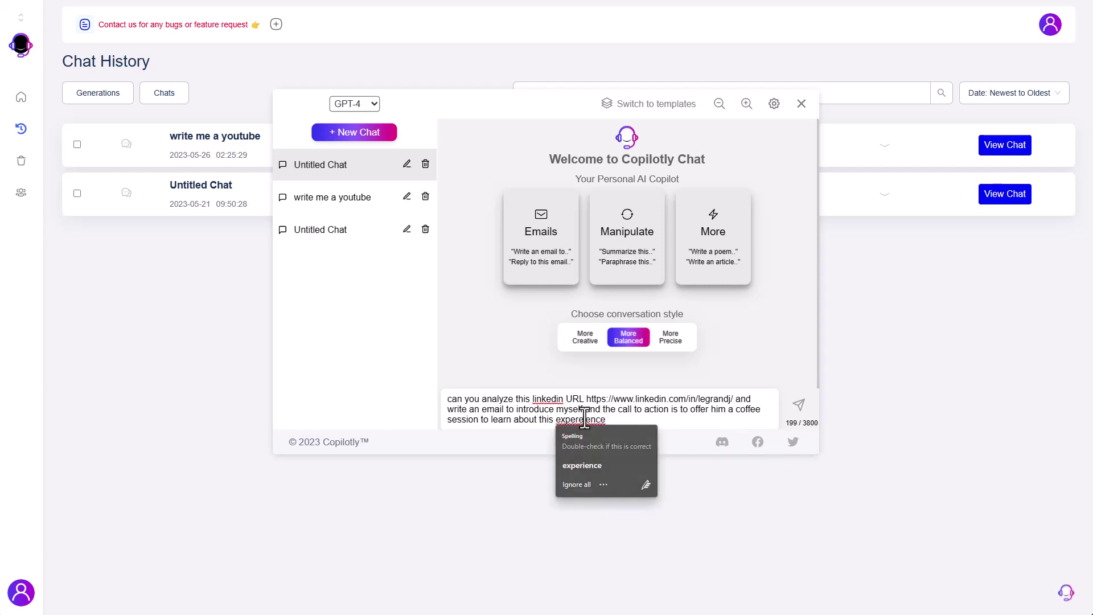
pyautogui.click(582, 466)
# - Send the LinkedIn analysis and coffee-session email request to GPT-4
pyautogui.press('Return')
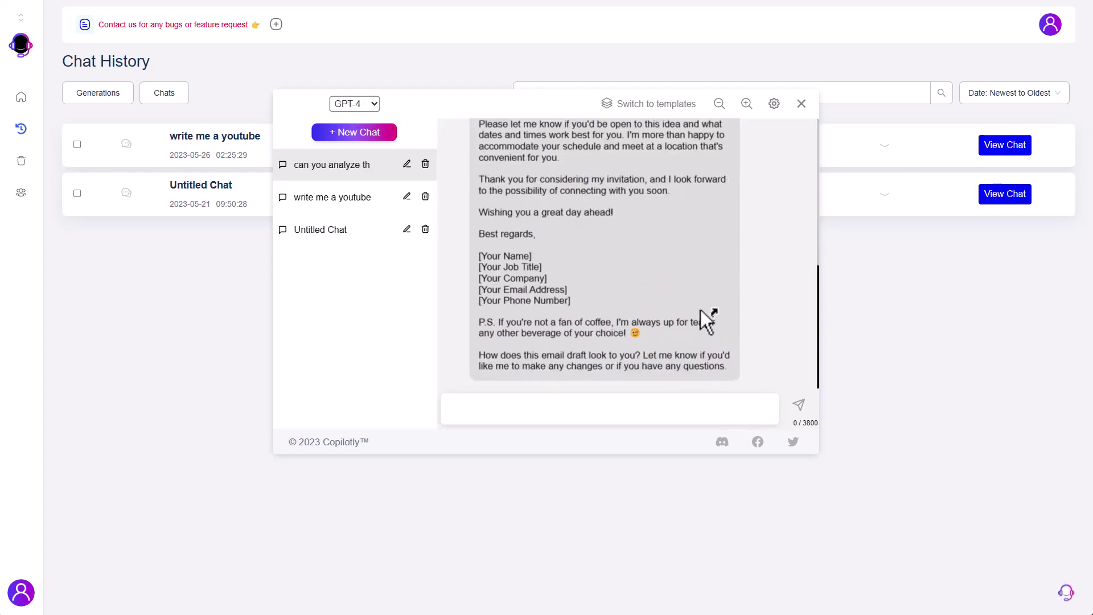
# - Switch the chat model from GPT-4 to GPT-3.5
pyautogui.click(340, 99)
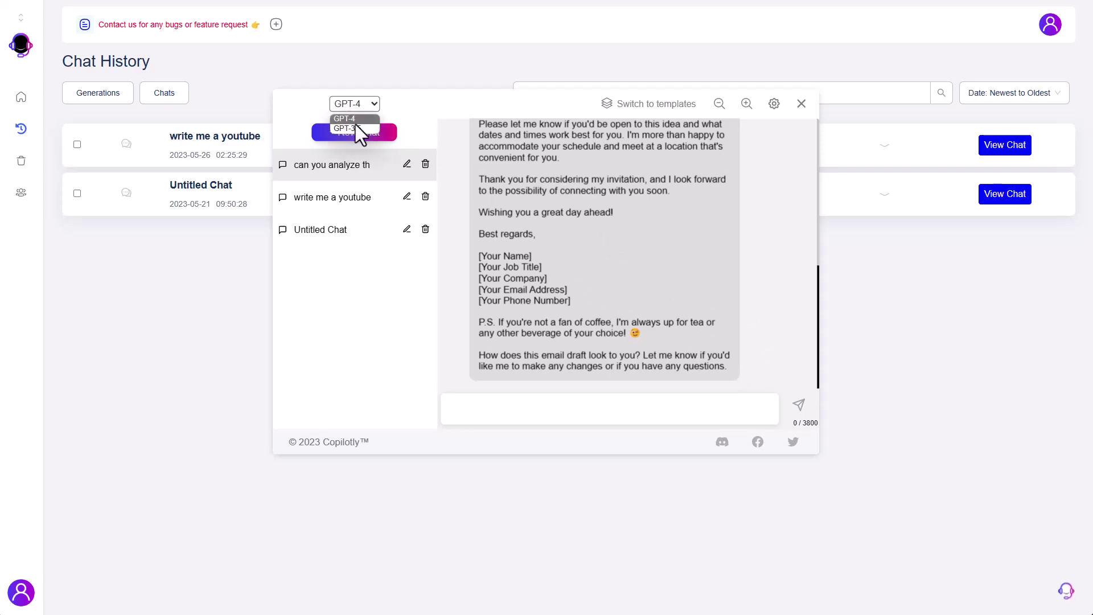
pyautogui.click(780, 108)
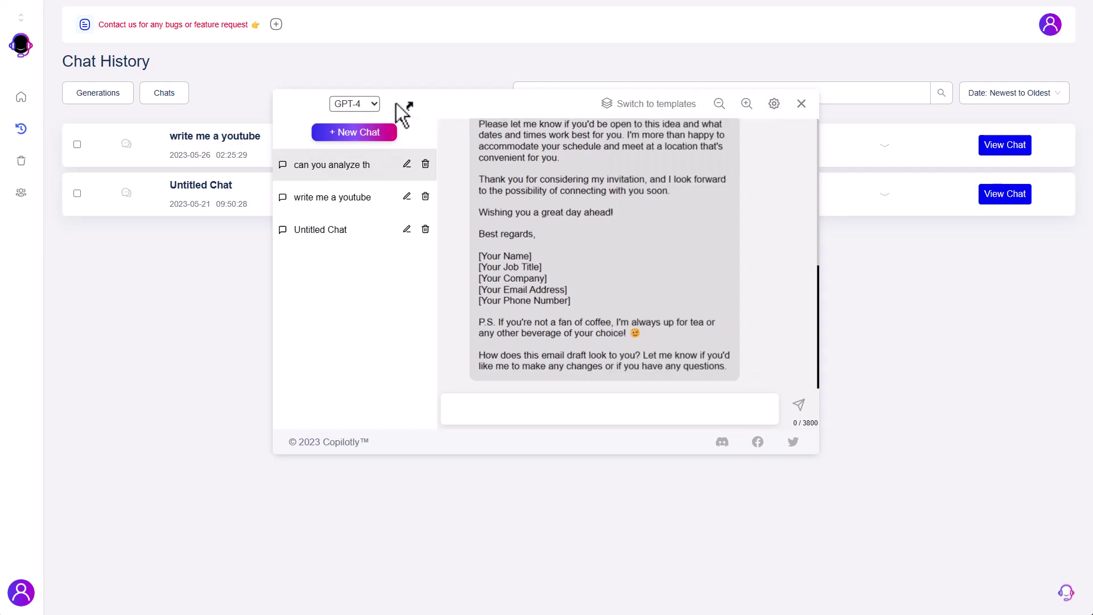
pyautogui.click(346, 104)
pyautogui.click(353, 128)
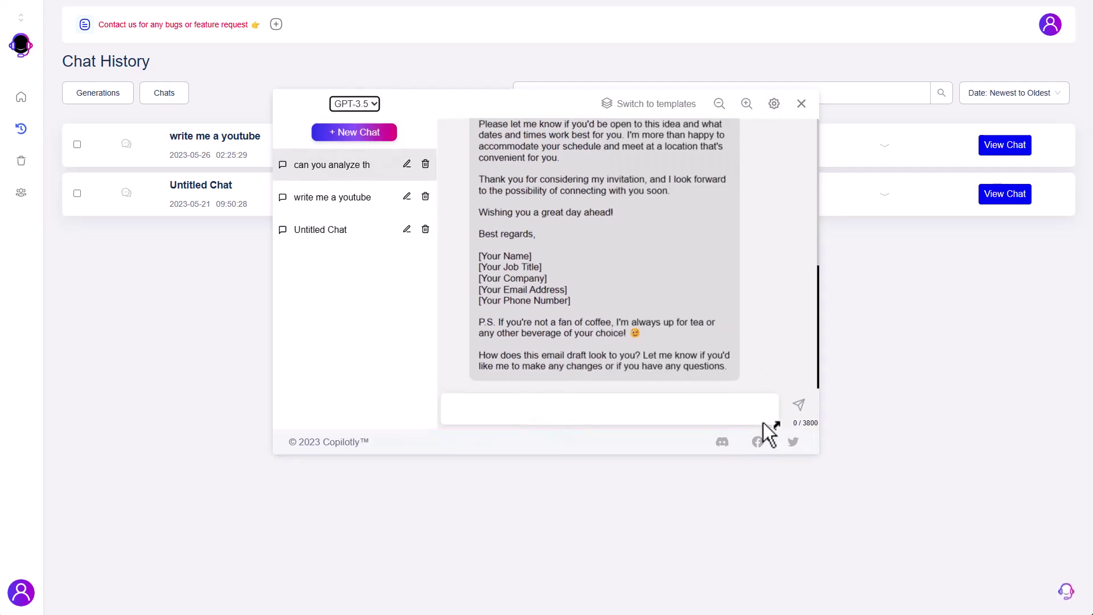
# - Send 'regenerate again and mentioned his actual experience' to get a revised email
pyautogui.click(573, 410)
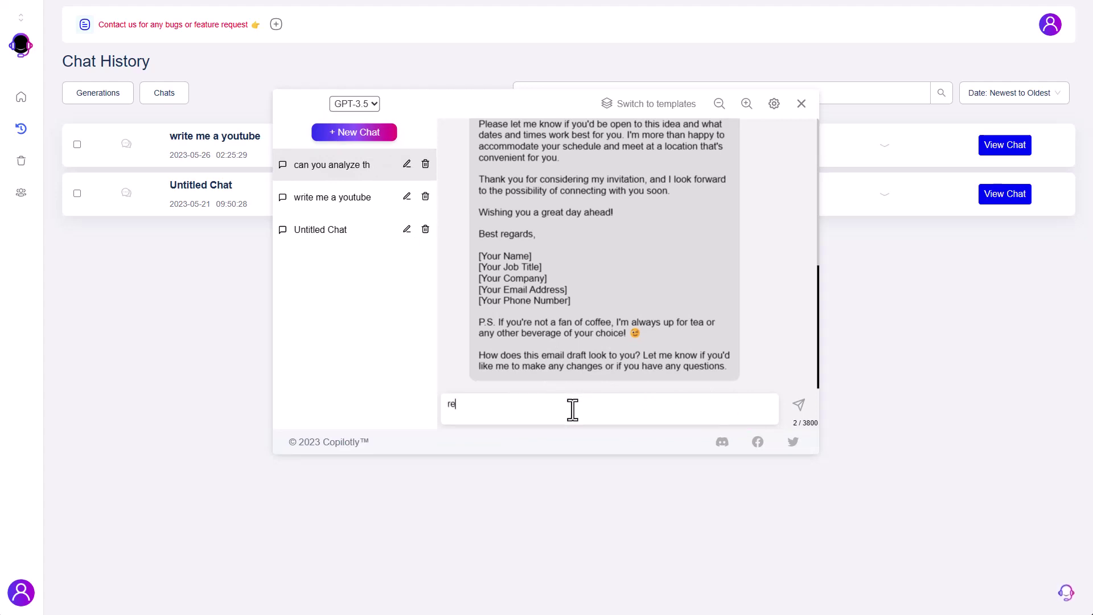
pyautogui.write('regenr')
pyautogui.press('BackSpace')
pyautogui.write('erate')
pyautogui.press('Return')
pyautogui.write('regenerate again and mention')
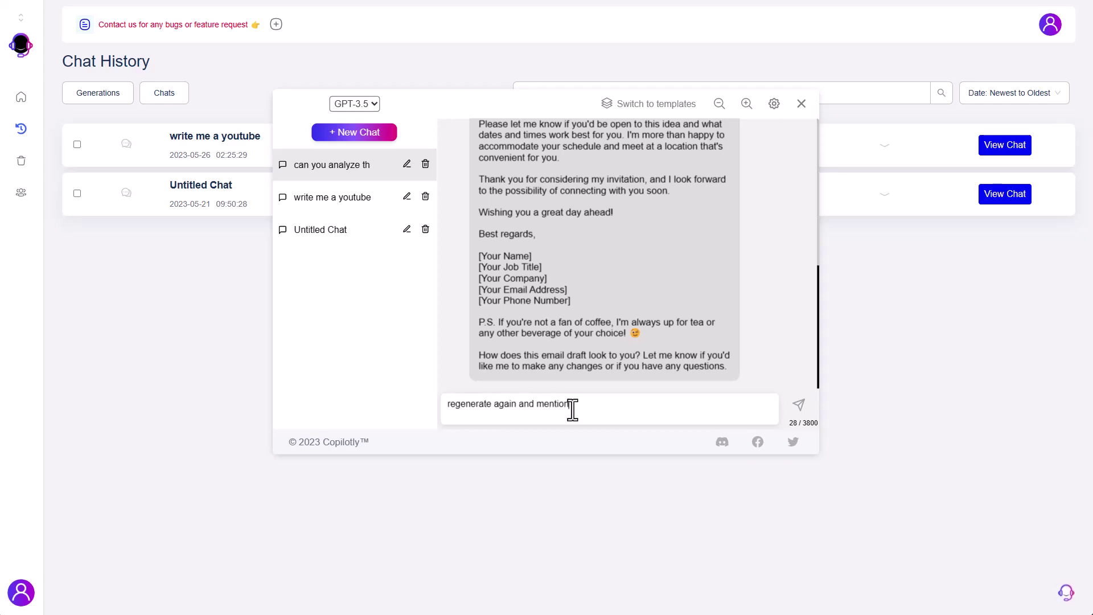
pyautogui.write('ed his actual expereience')
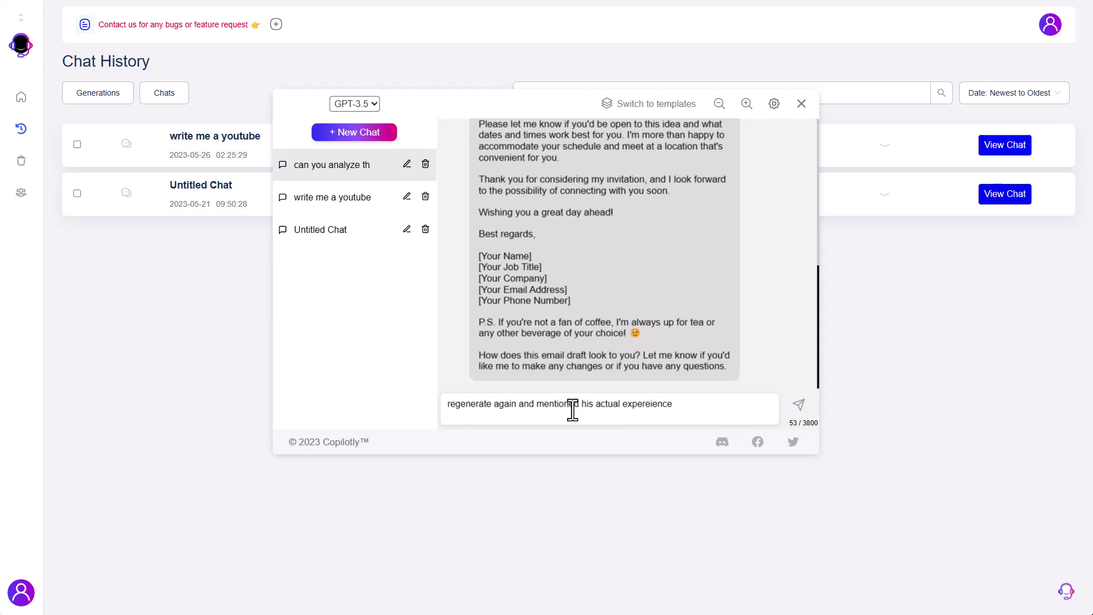
pyautogui.press('BackSpace')
pyautogui.press('BackSpace')
pyautogui.press('BackSpace')
pyautogui.press('BackSpace')
pyautogui.press('BackSpace')
pyautogui.press('BackSpace')
pyautogui.press('BackSpace')
pyautogui.press('BackSpace')
pyautogui.press('BackSpace')
pyautogui.write('perience')
pyautogui.press('Return')
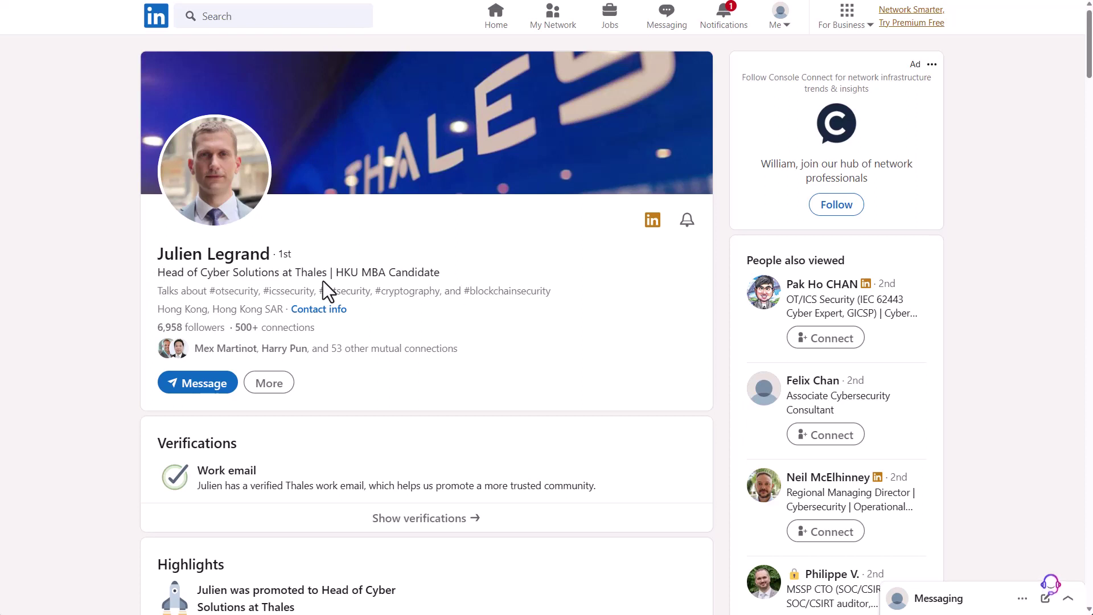
# - Scroll the LinkedIn profile down to its About and Experience sections
pyautogui.scroll(-5, 499, 272)
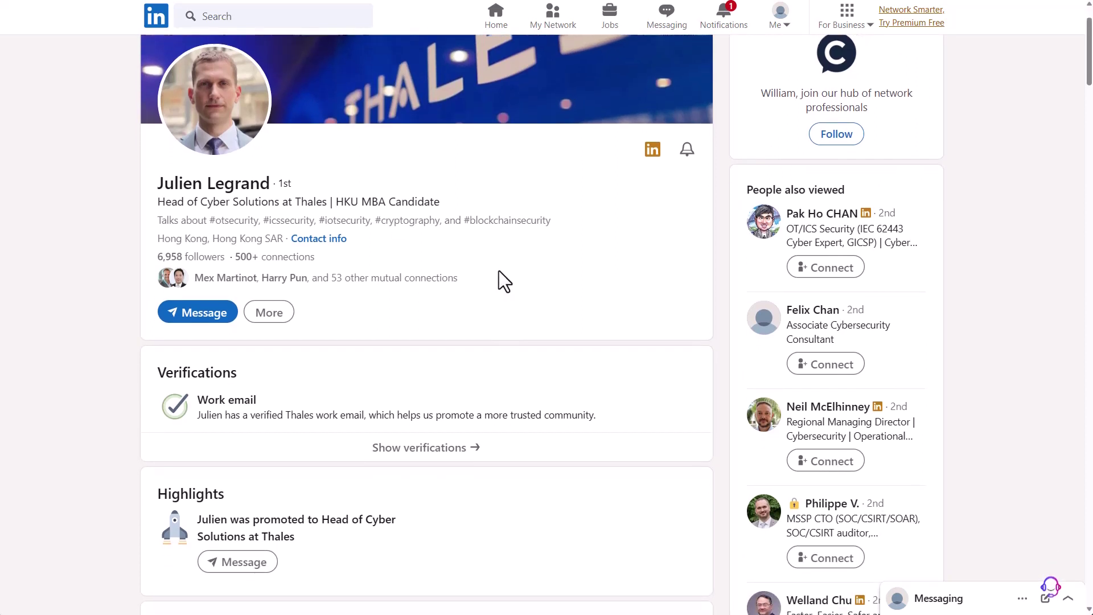
pyautogui.scroll(5, 498, 271)
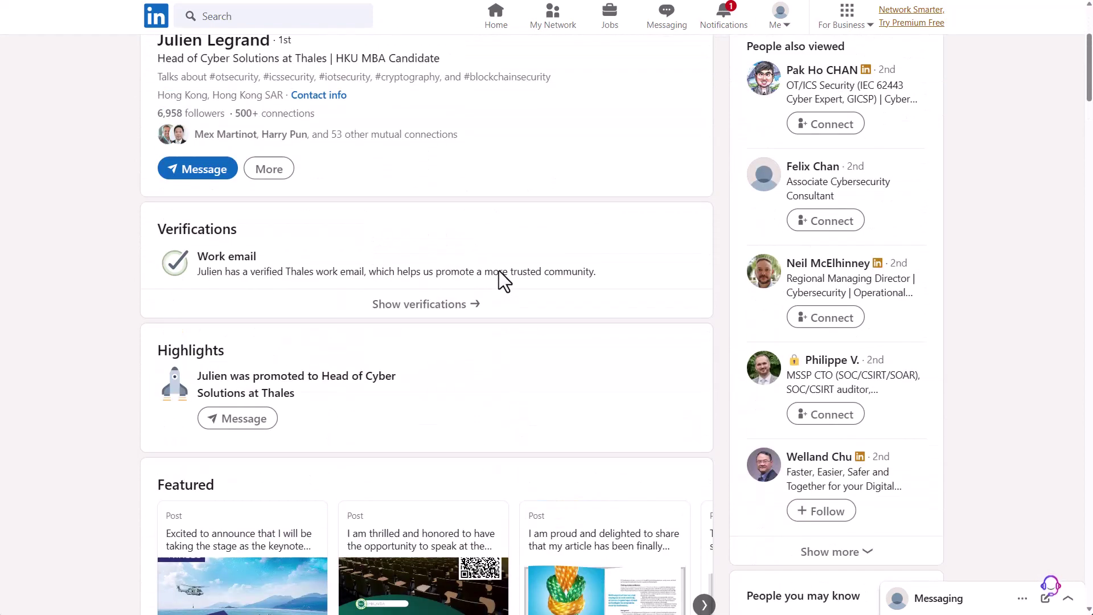
pyautogui.scroll(-15, 384, 390)
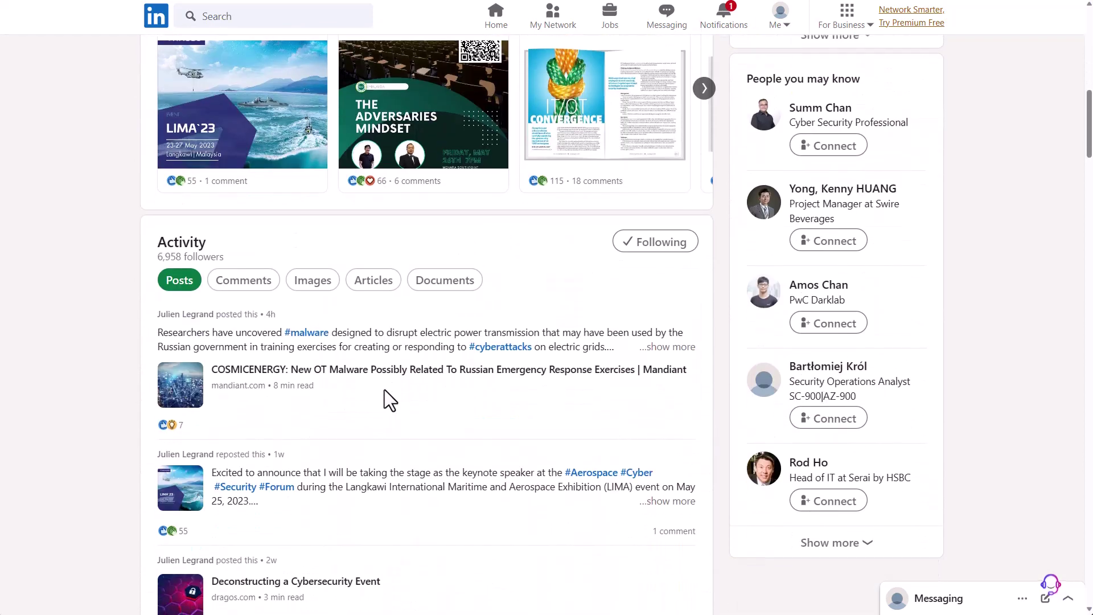
pyautogui.scroll(-1, 296, 341)
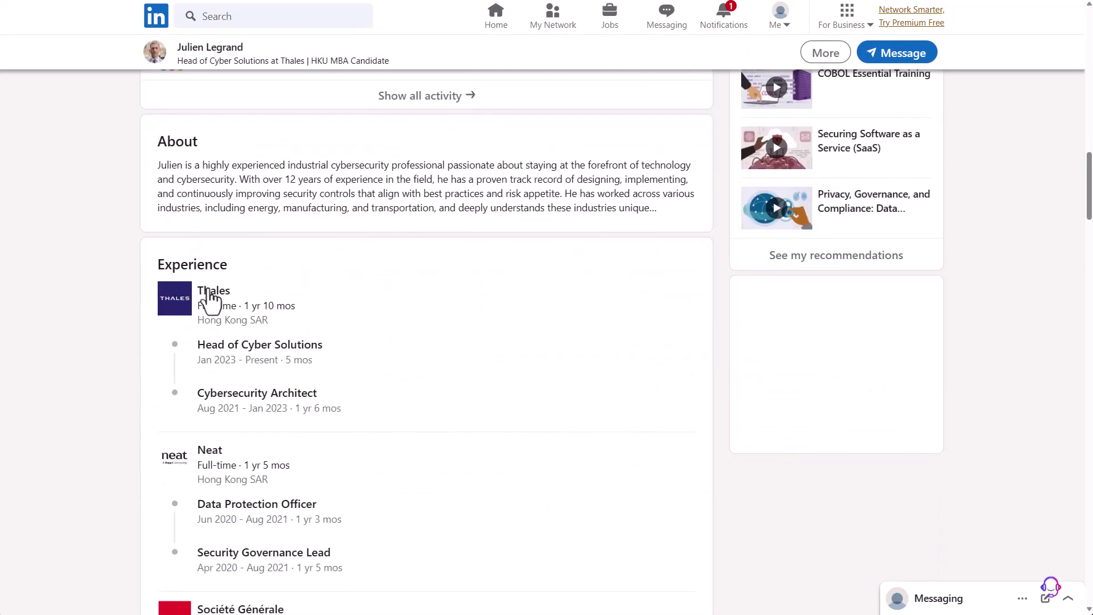
pyautogui.scroll(-1, 212, 398)
pyautogui.scroll(-1, 208, 471)
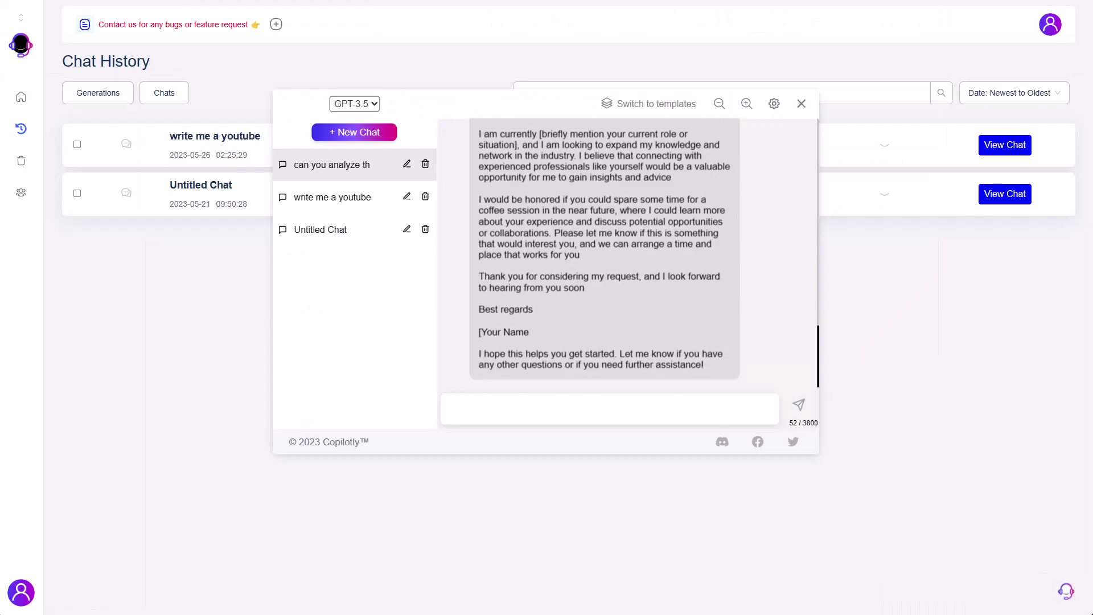
pyautogui.scroll(4, 588, 296)
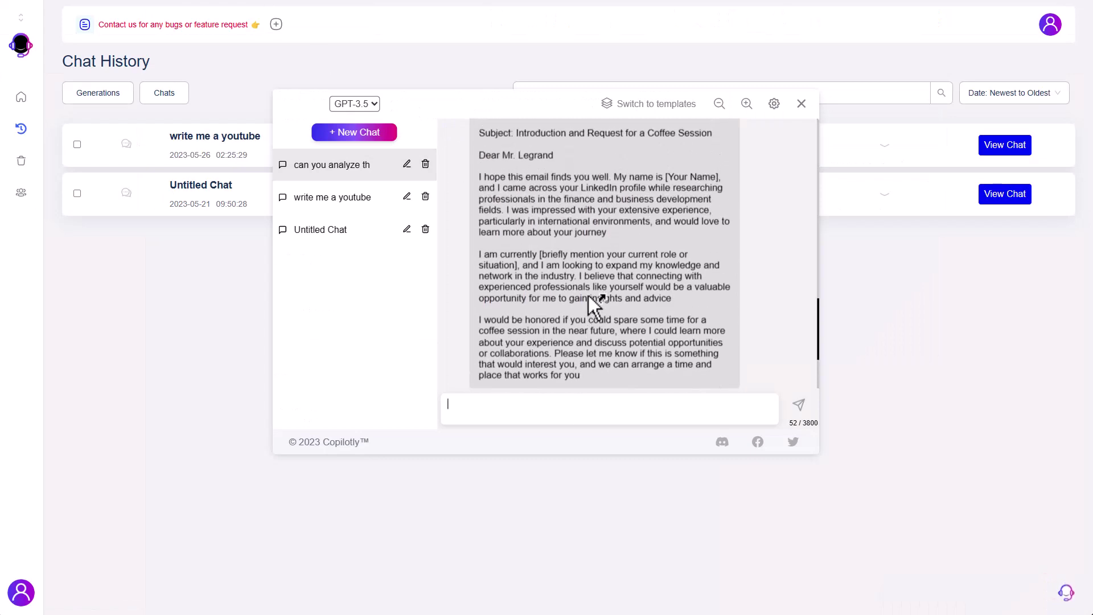
pyautogui.scroll(-4, 628, 231)
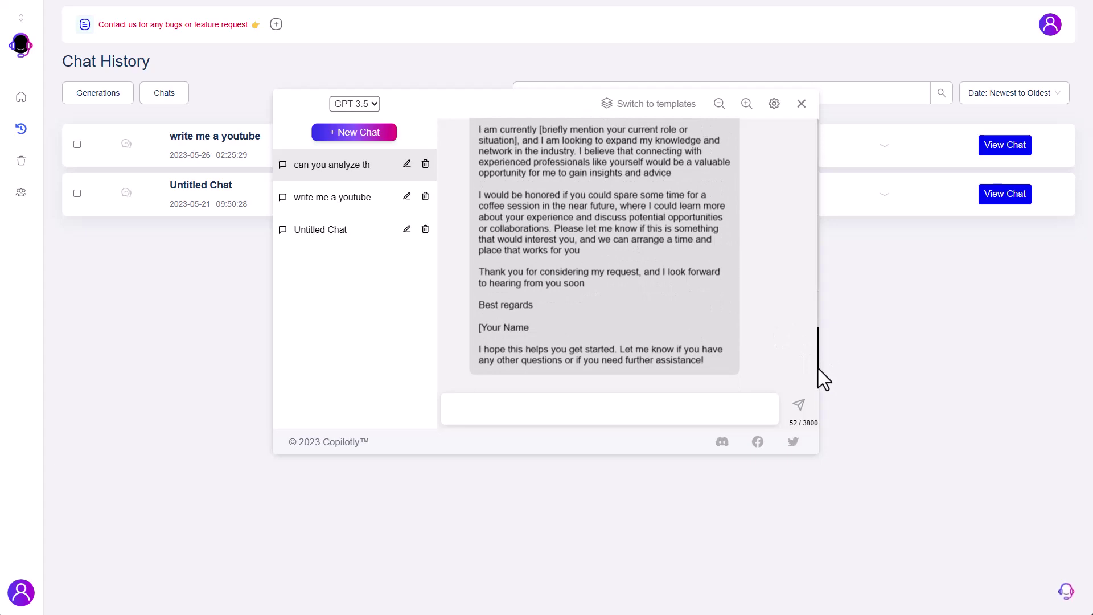
pyautogui.moveTo(818, 368); pyautogui.dragTo(812, 303)
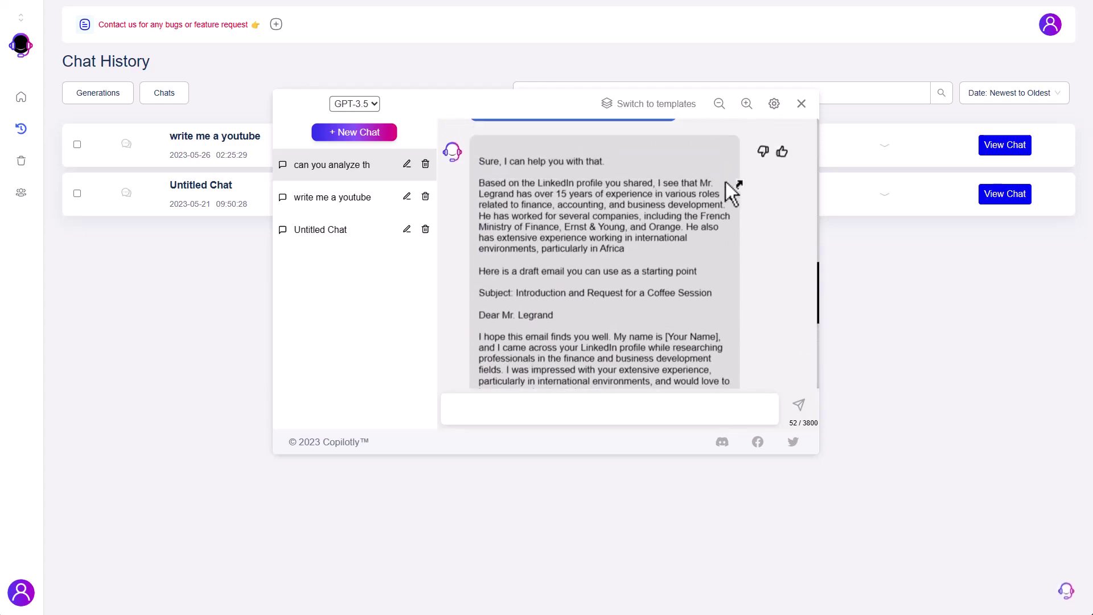
pyautogui.moveTo(545, 193); pyautogui.dragTo(675, 251)
pyautogui.click(675, 251)
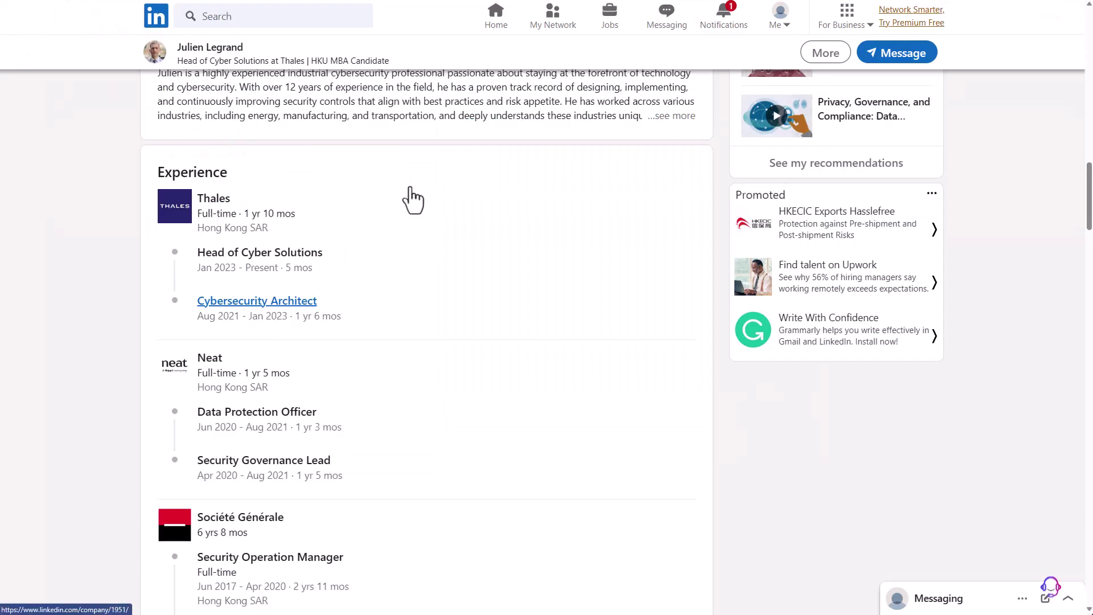
# - Open 'Show all 10 experiences' on the profile and scroll through the listed roles
pyautogui.scroll(-5, 325, 315)
pyautogui.scroll(-9, 325, 315)
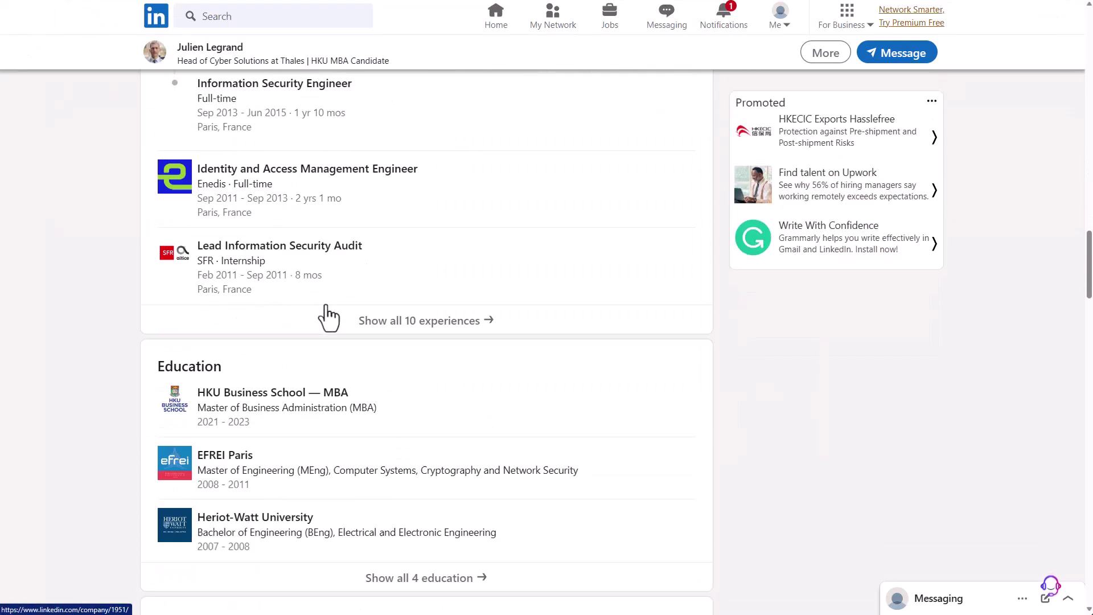
pyautogui.scroll(3, 324, 312)
pyautogui.click(431, 292)
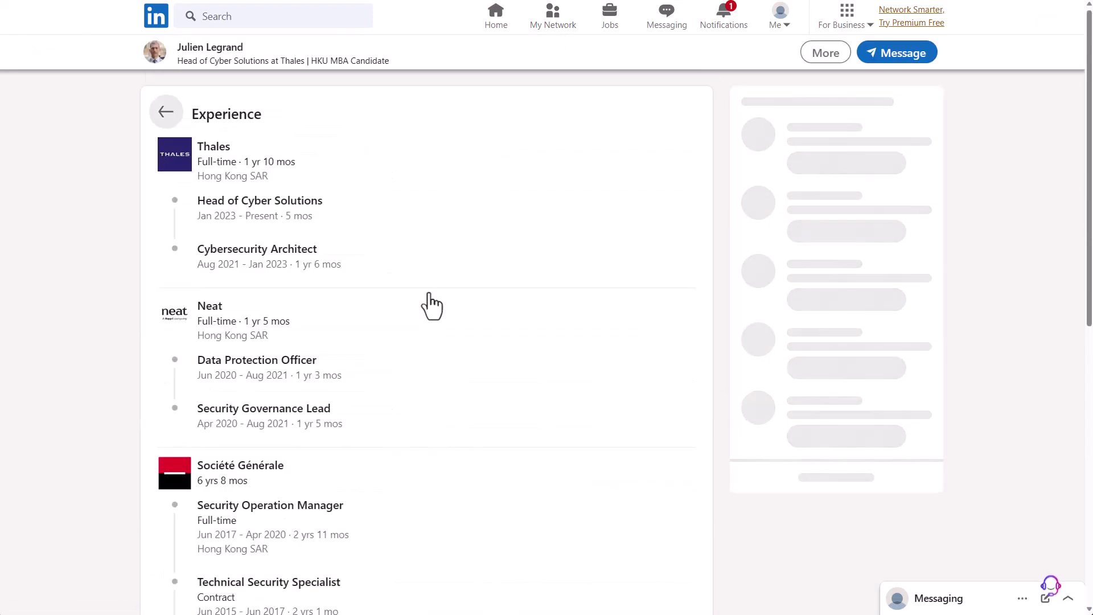
pyautogui.scroll(-10, 429, 292)
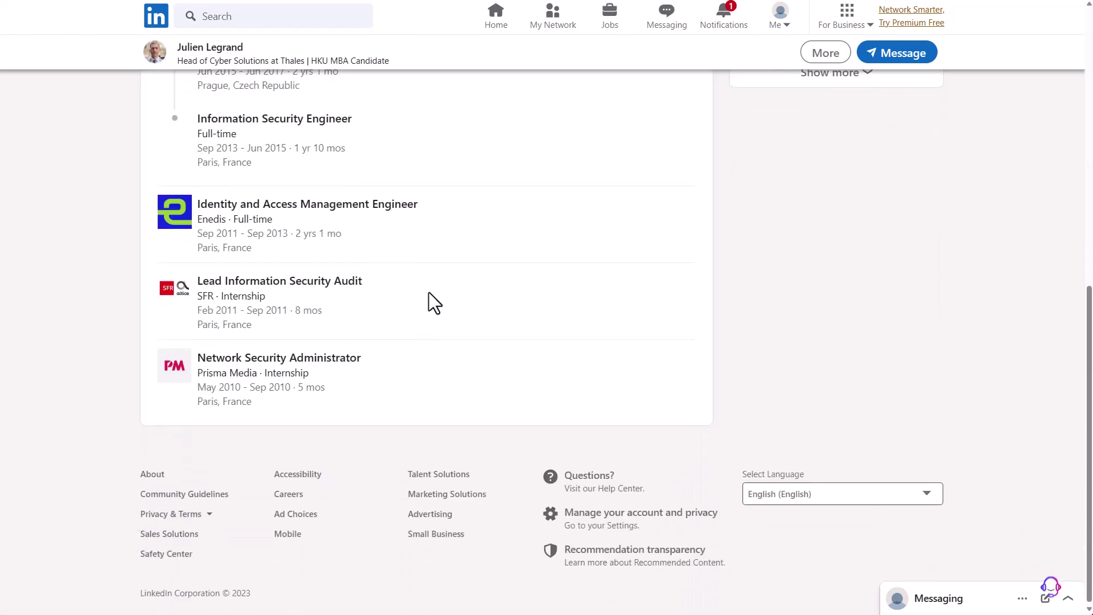
pyautogui.scroll(10, 429, 293)
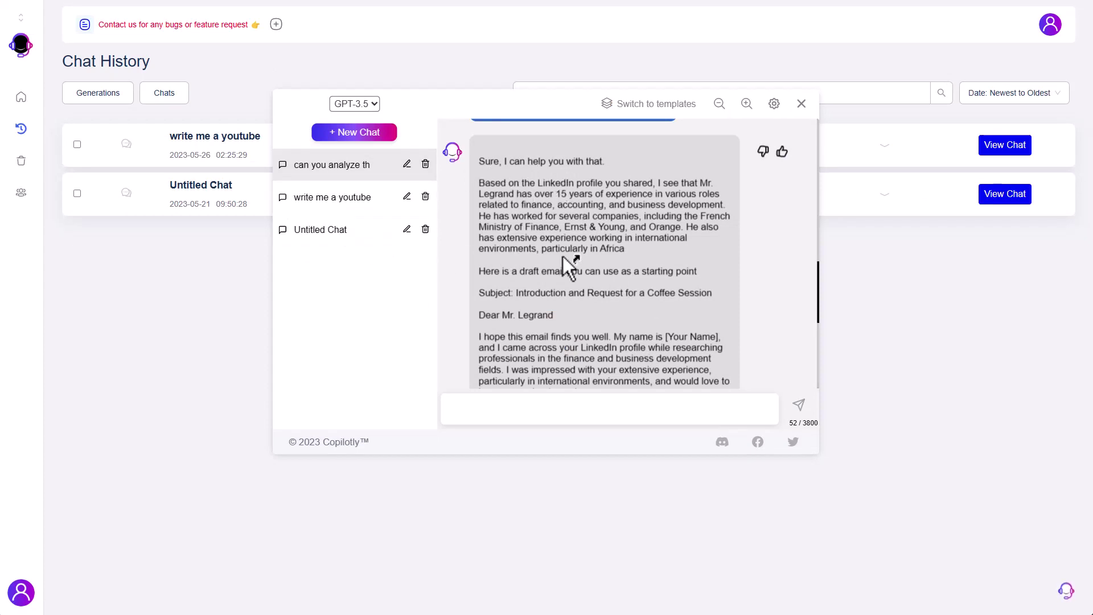
pyautogui.scroll(-5, 573, 260)
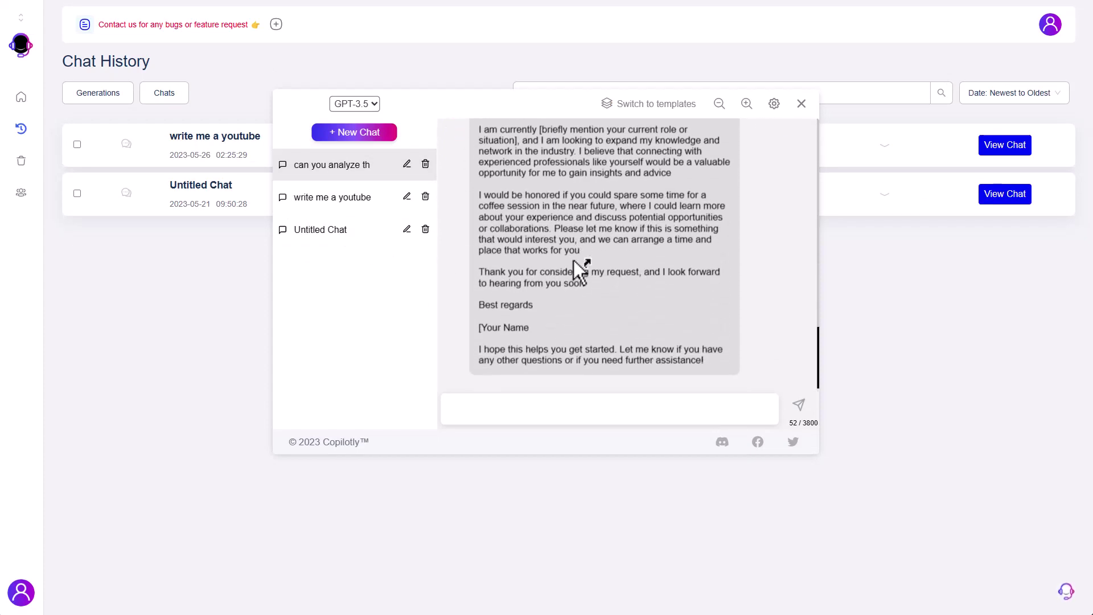
pyautogui.scroll(6, 573, 261)
pyautogui.scroll(2, 573, 261)
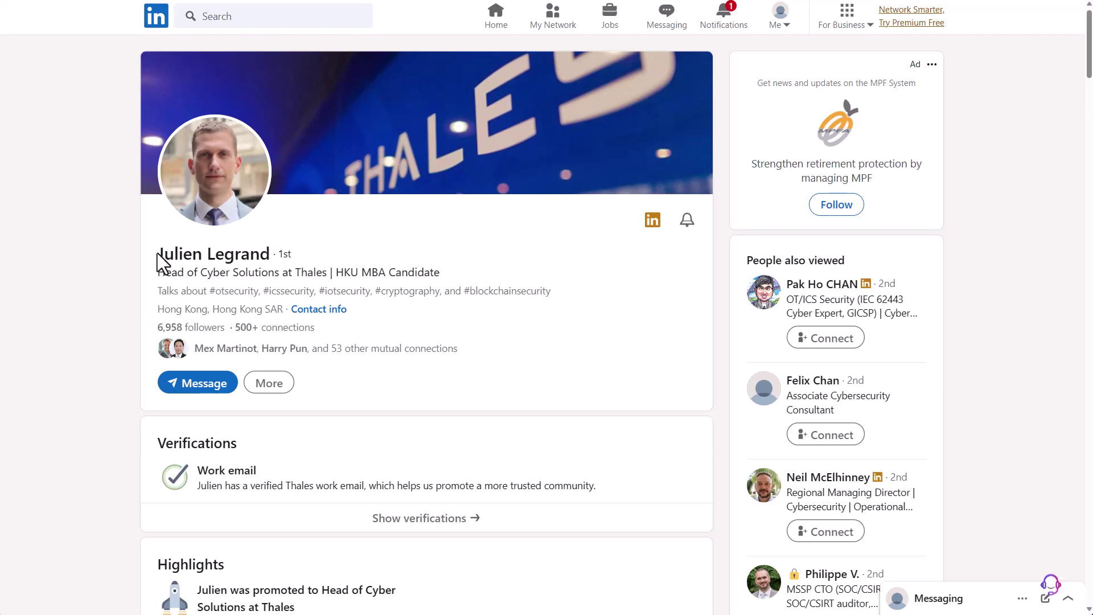
# - Select the LinkedIn profile text from his name to the '53 endorsements' line and summon Copilotly
pyautogui.moveTo(160, 253); pyautogui.dragTo(415, 611)
pyautogui.moveTo(423, 509); pyautogui.dragTo(266, 399)
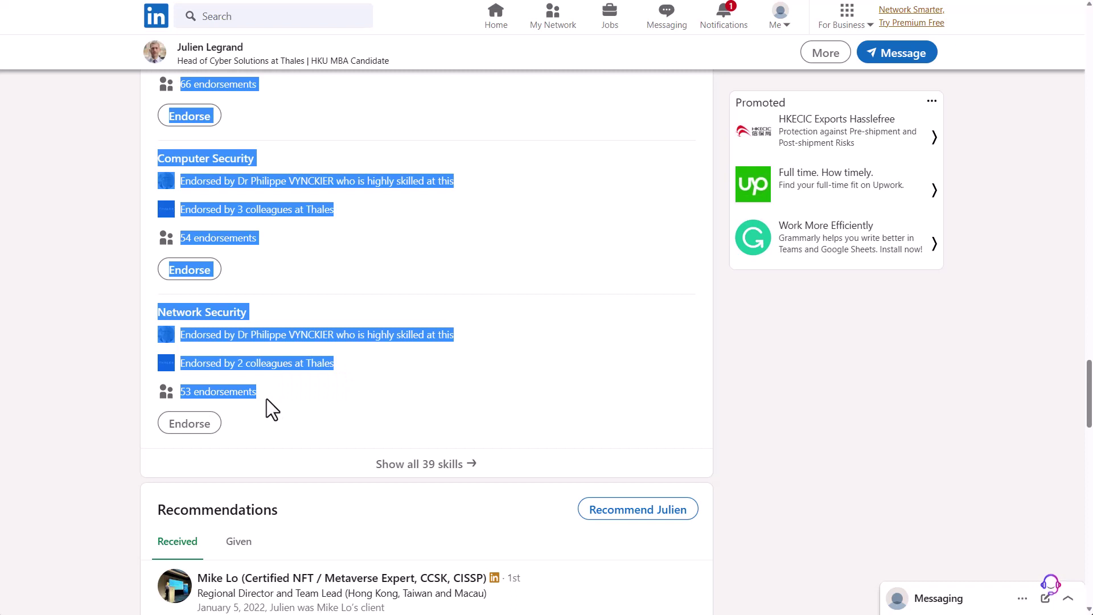
pyautogui.hotkey('ctrl', 'space')
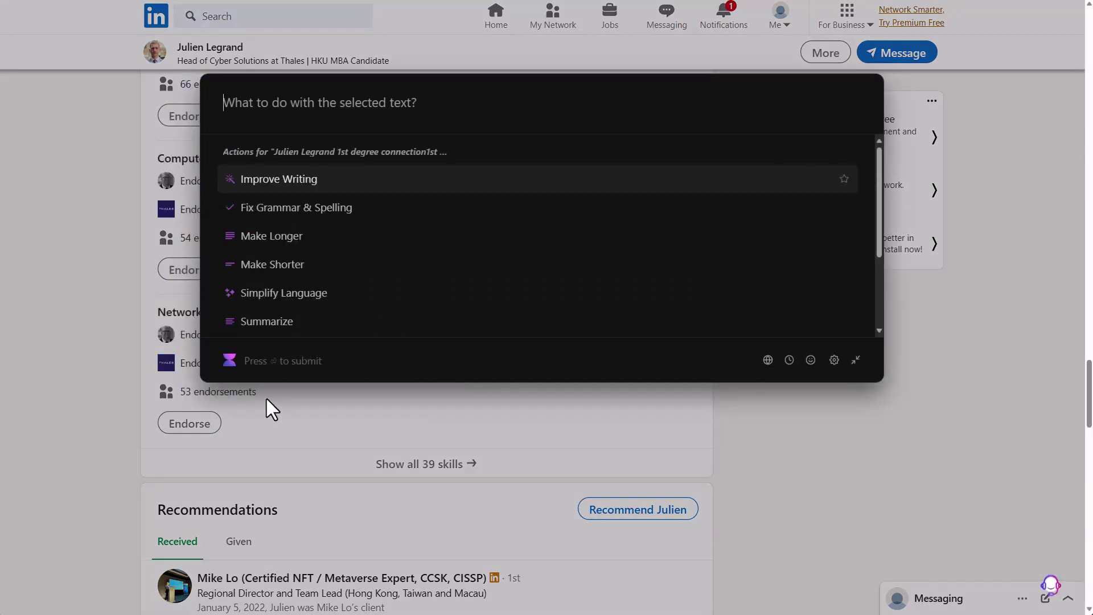
# - Ask the AI for a LinkedIn message praising his experience, with a call to action to have coffee
pyautogui.write('write ')
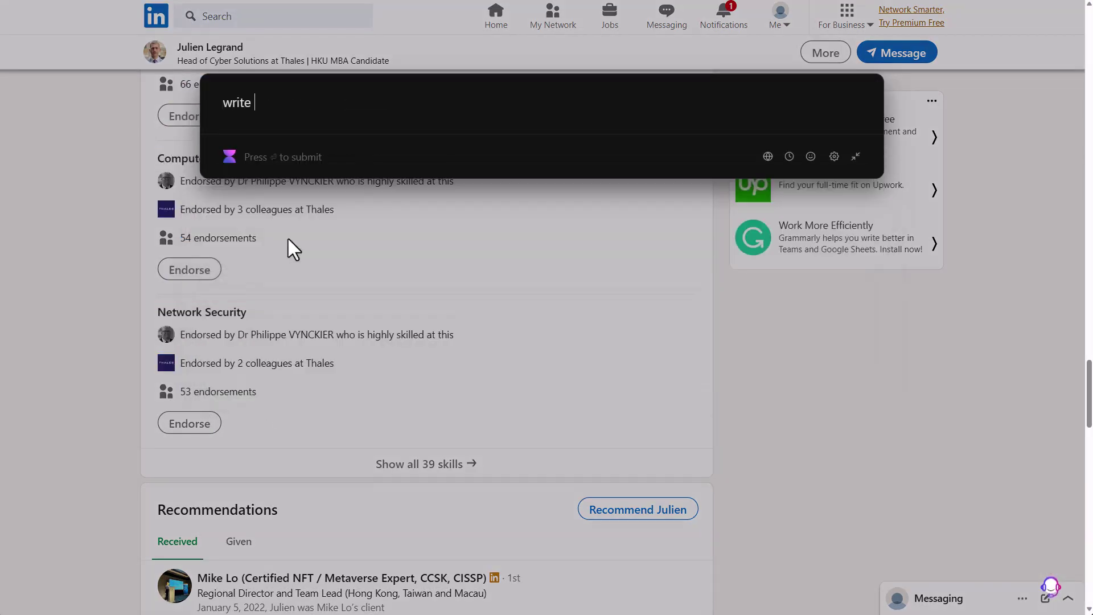
pyautogui.write('an')
pyautogui.press('BackSpace')
pyautogui.press('BackSpace')
pyautogui.write('linkedin m')
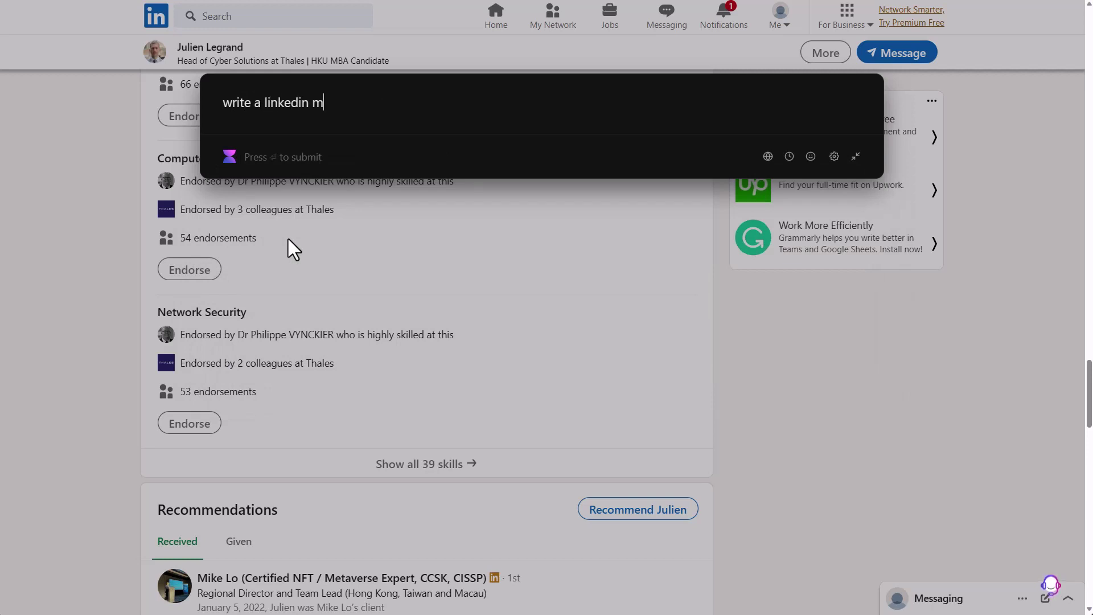
pyautogui.write('essage to pri')
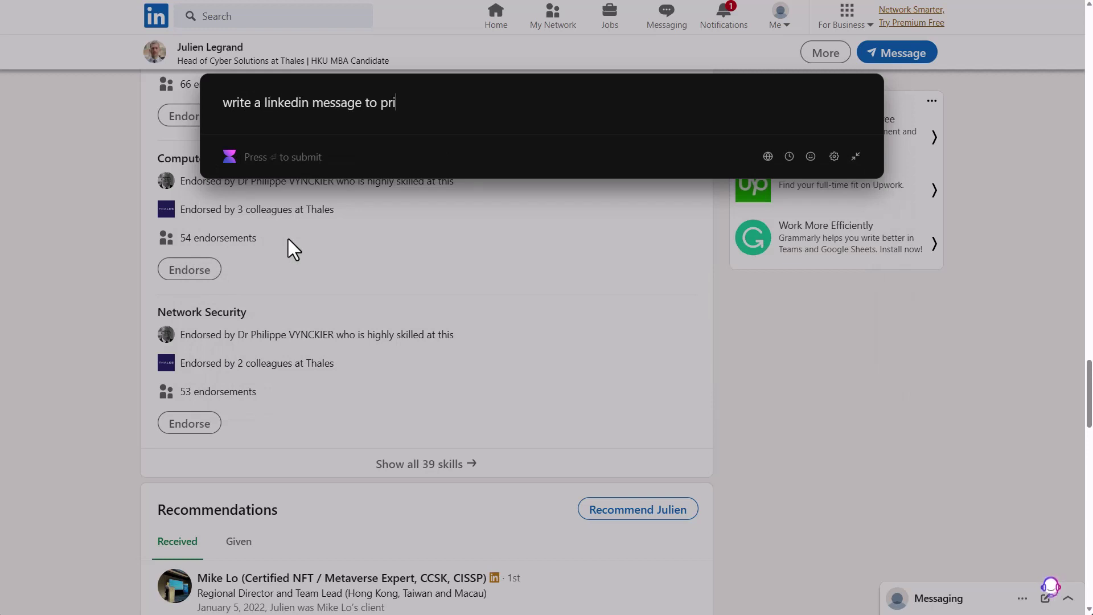
pyautogui.write('ase his experei')
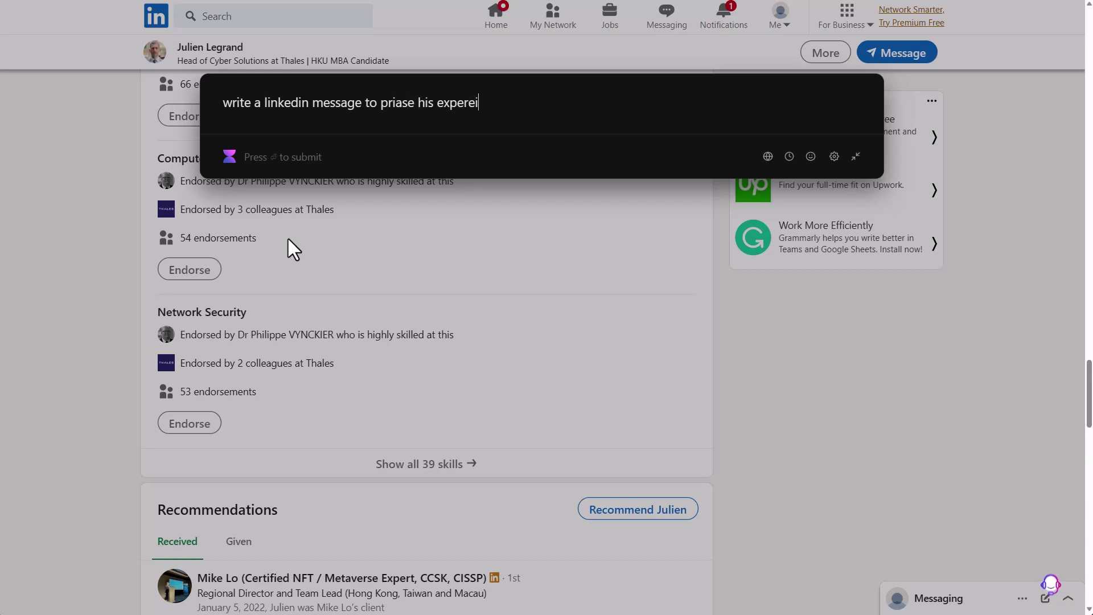
pyautogui.write('ence  and the call to tactoin')
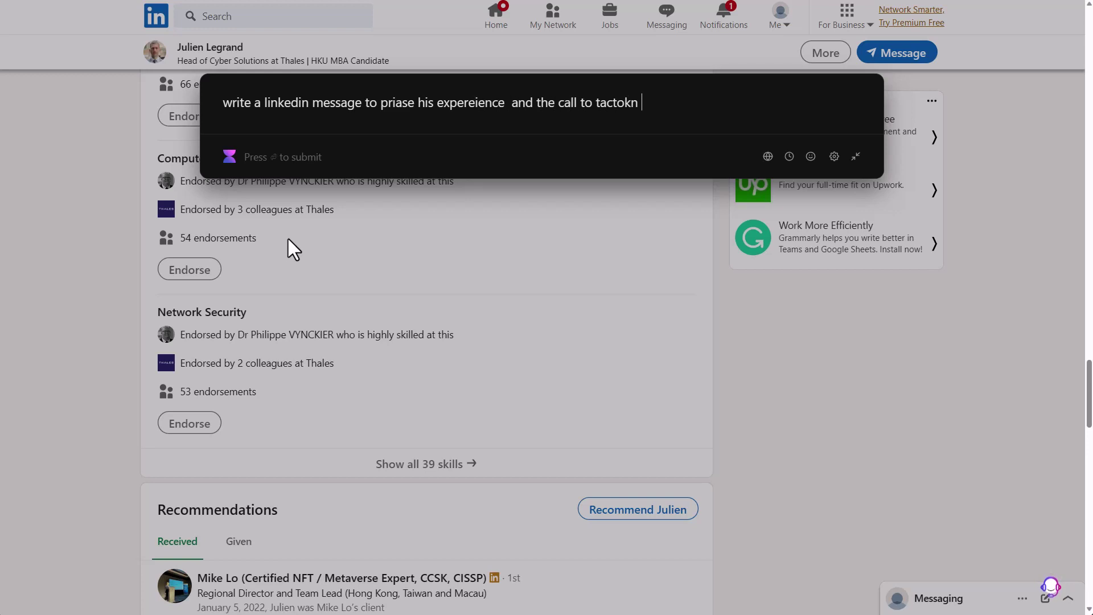
pyautogui.hotkey('ctrl', 'BackSpace')
pyautogui.write('action is to h')
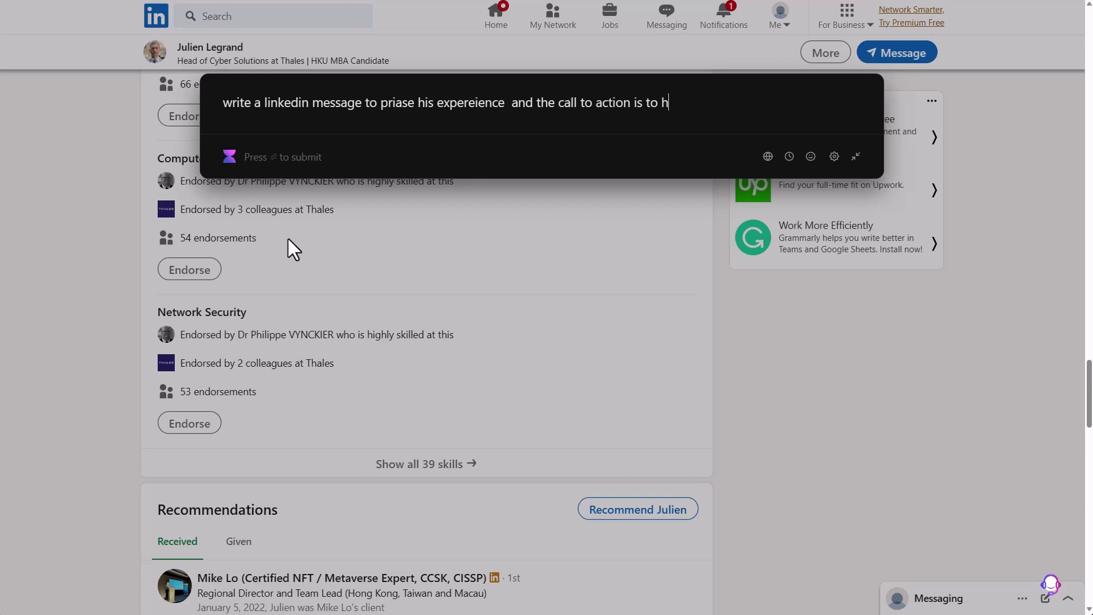
pyautogui.write('ave a coffee ')
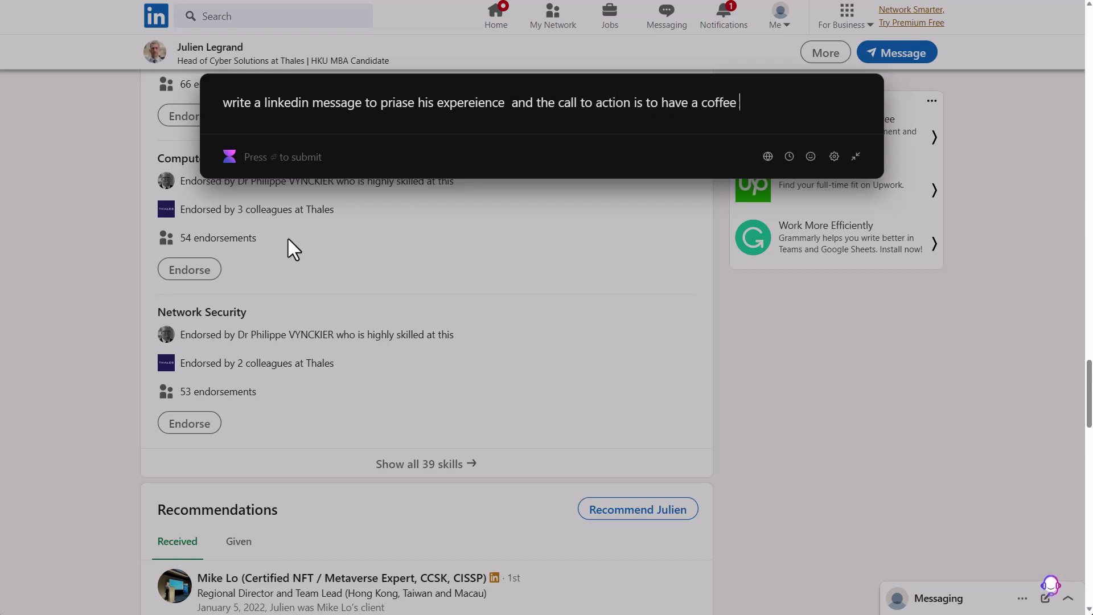
pyautogui.write('with him to learn')
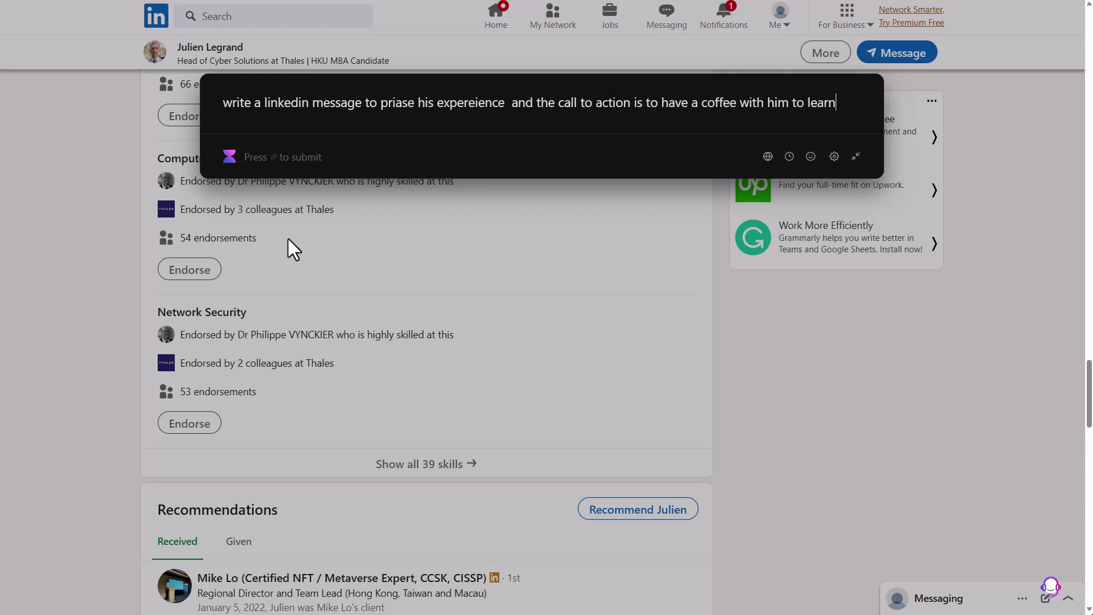
pyautogui.write(' about his experie')
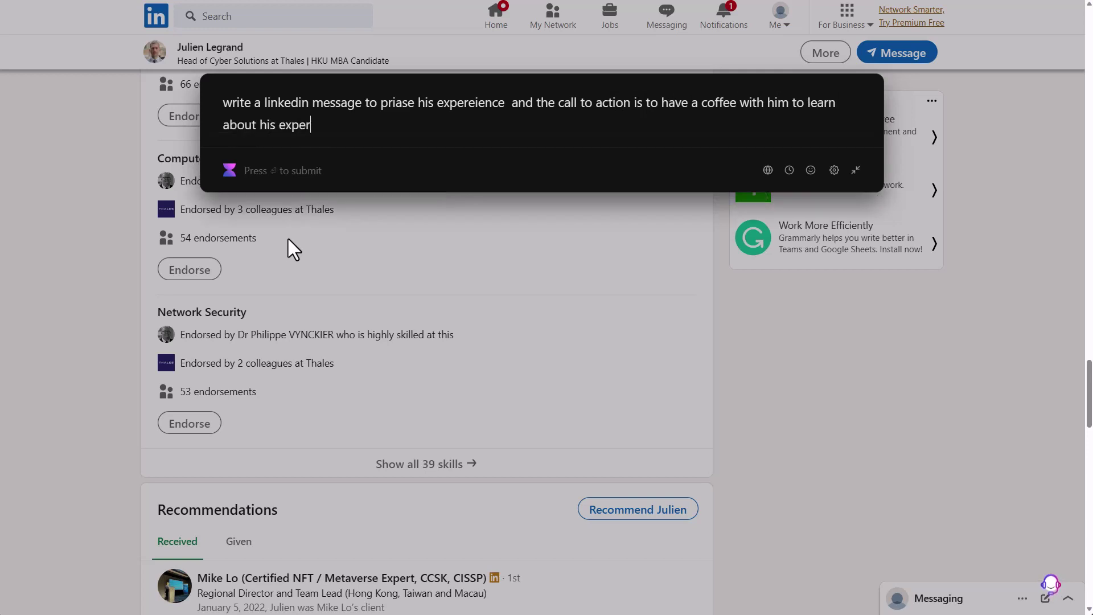
pyautogui.write('nce.')
pyautogui.press('Return')
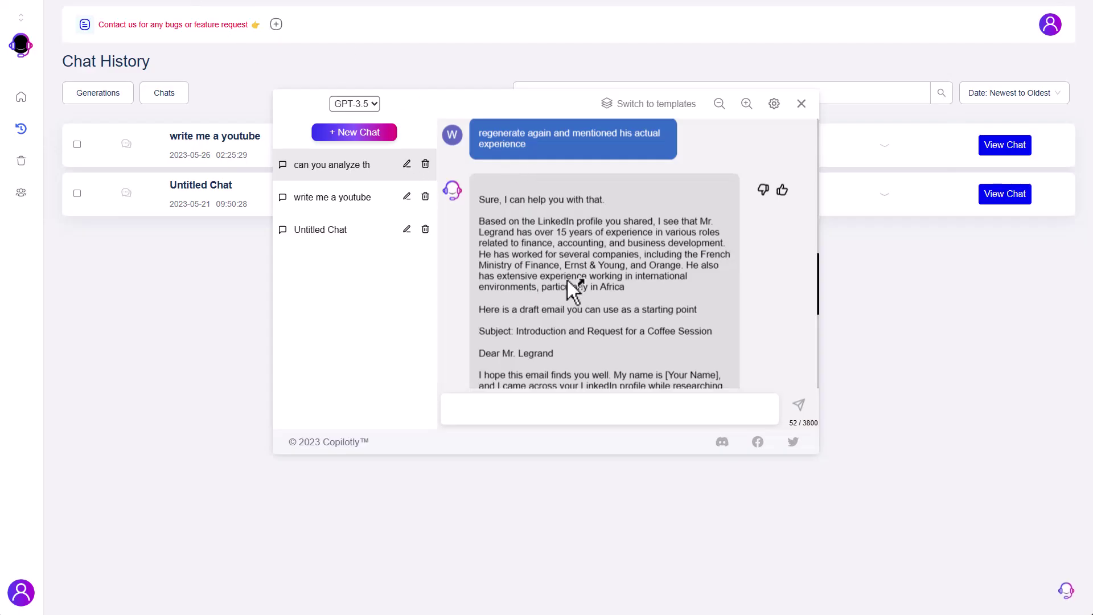
pyautogui.scroll(-5, 580, 273)
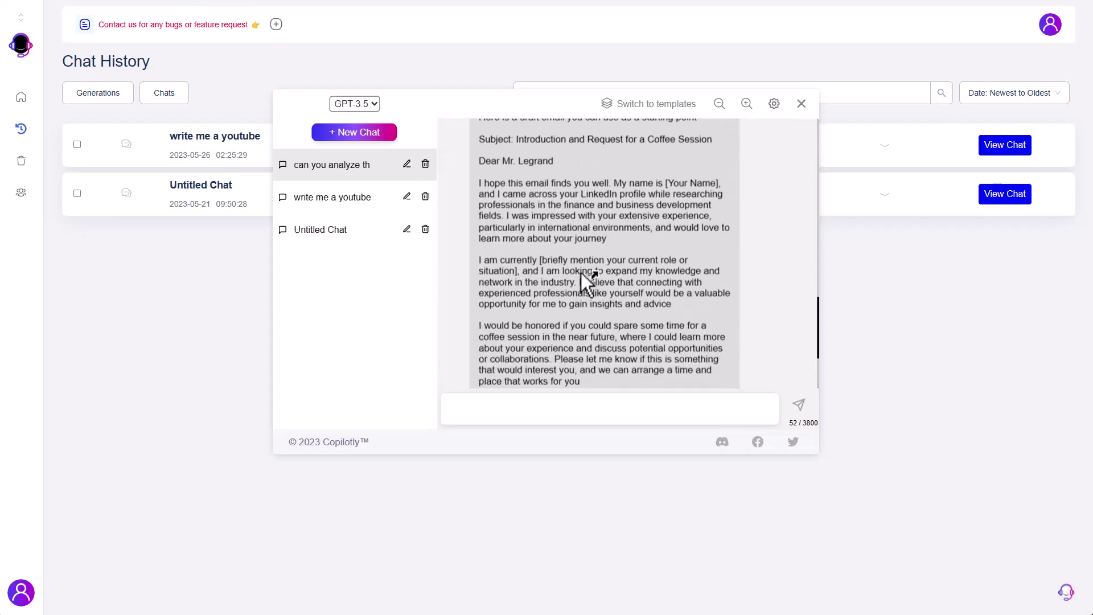
pyautogui.scroll(-1, 580, 272)
pyautogui.scroll(6, 581, 272)
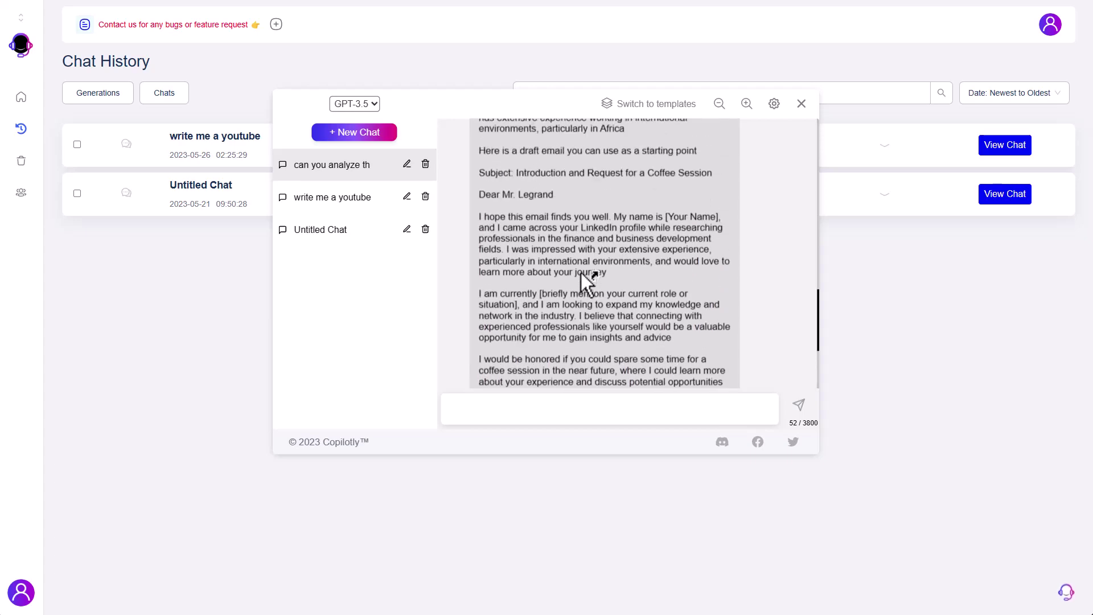
pyautogui.scroll(7, 580, 272)
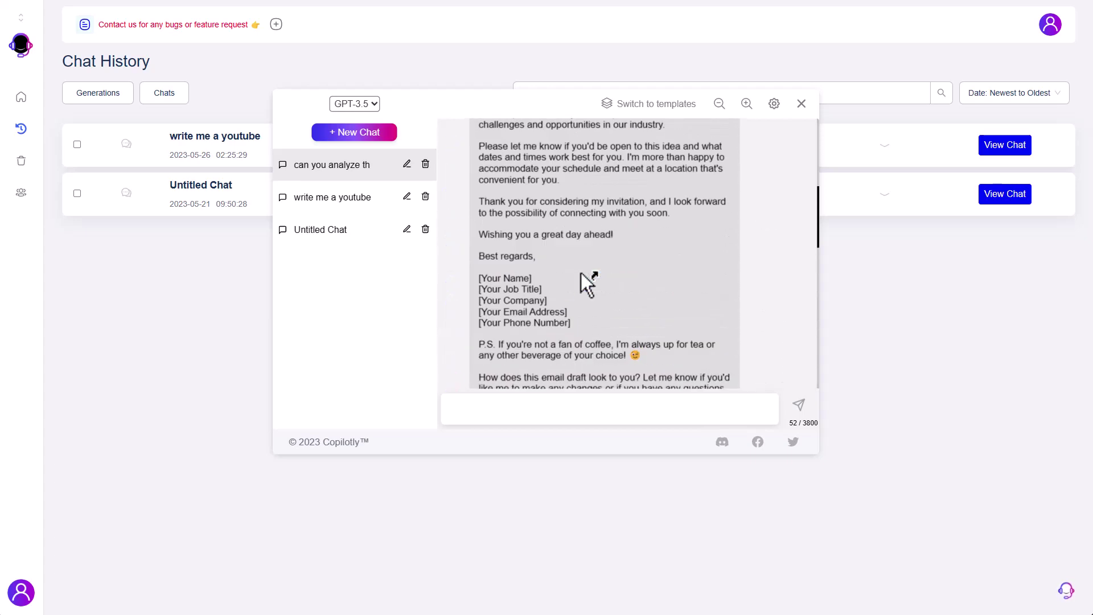
pyautogui.scroll(3, 581, 272)
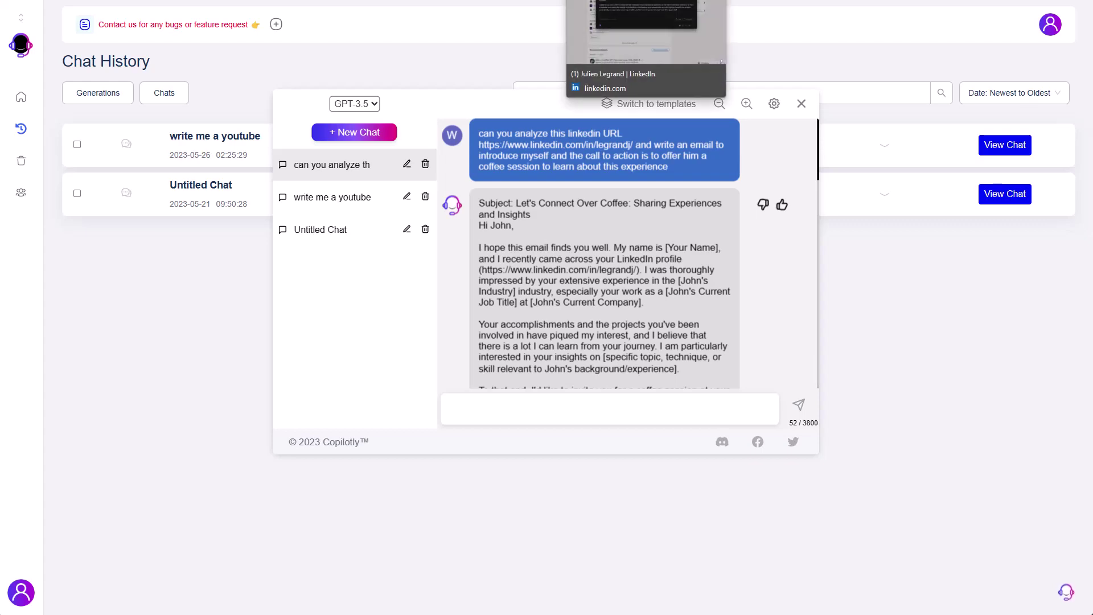
# - Return to LinkedIn, discard the previous draft, and select the profile text for Copilotly
pyautogui.click(585, 0)
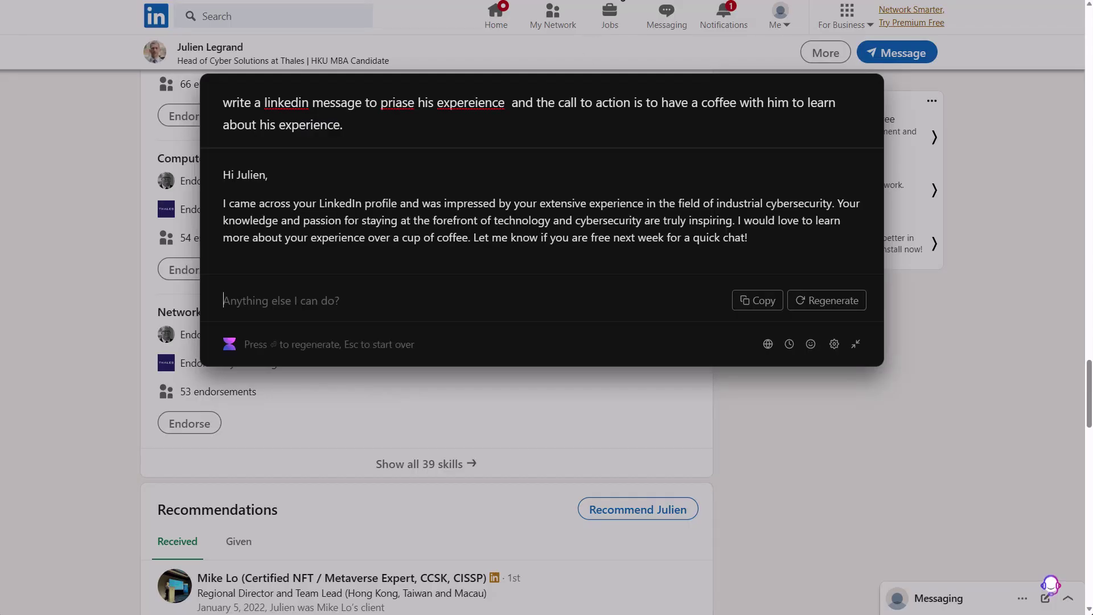
pyautogui.press('Escape')
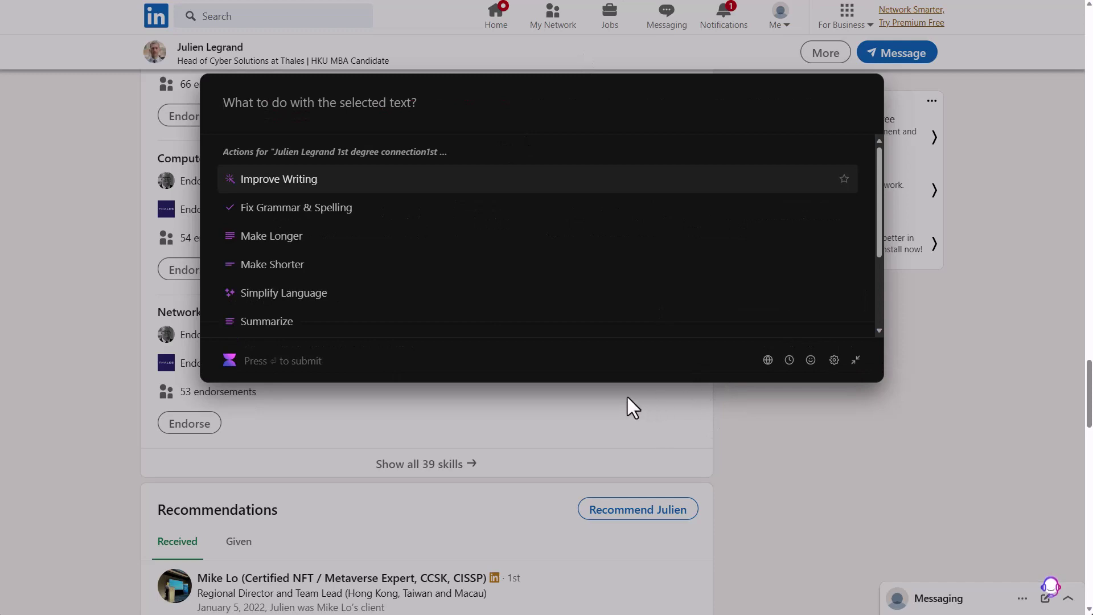
pyautogui.press('Escape')
pyautogui.scroll(-6, 625, 396)
pyautogui.scroll(6, 625, 395)
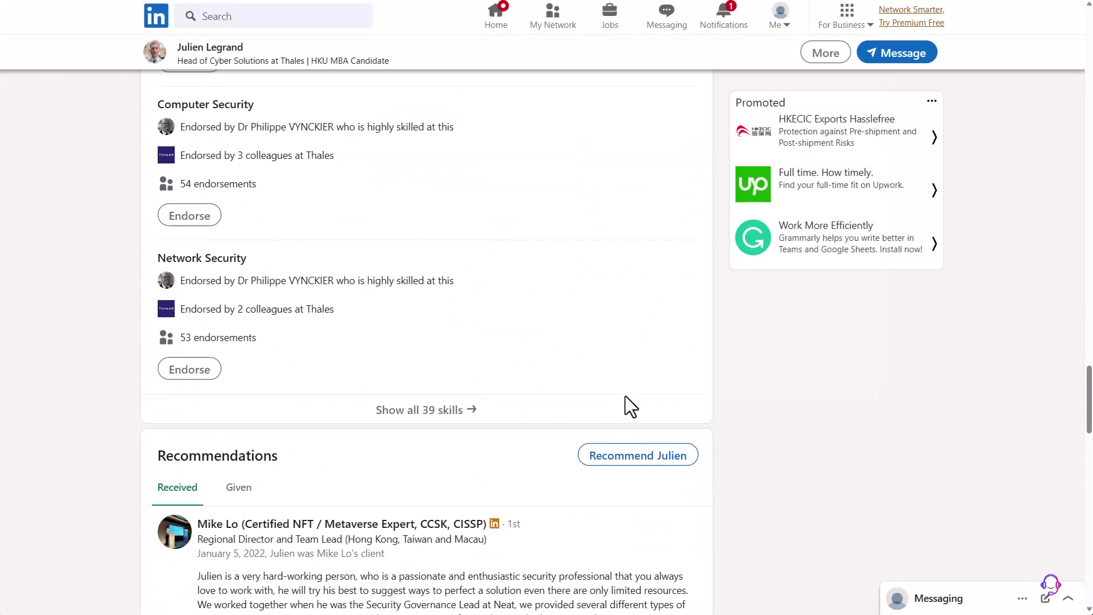
pyautogui.click(292, 394)
pyautogui.hotkey('ctrl', 'shift', 'Home')
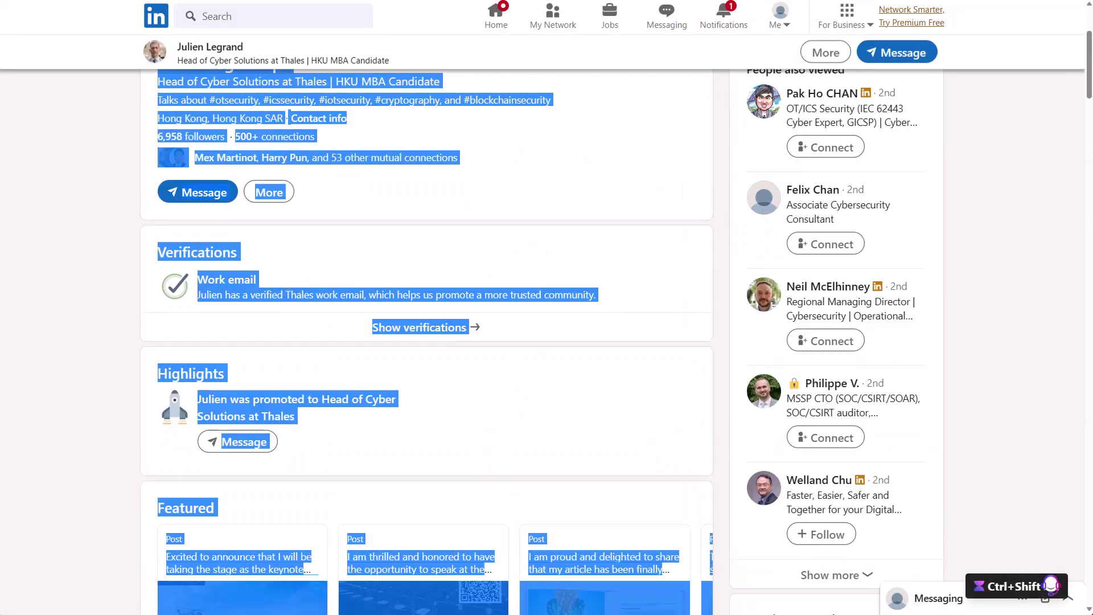
pyautogui.keyDown('shift'); pyautogui.click(161, 229); pyautogui.keyUp('shift')
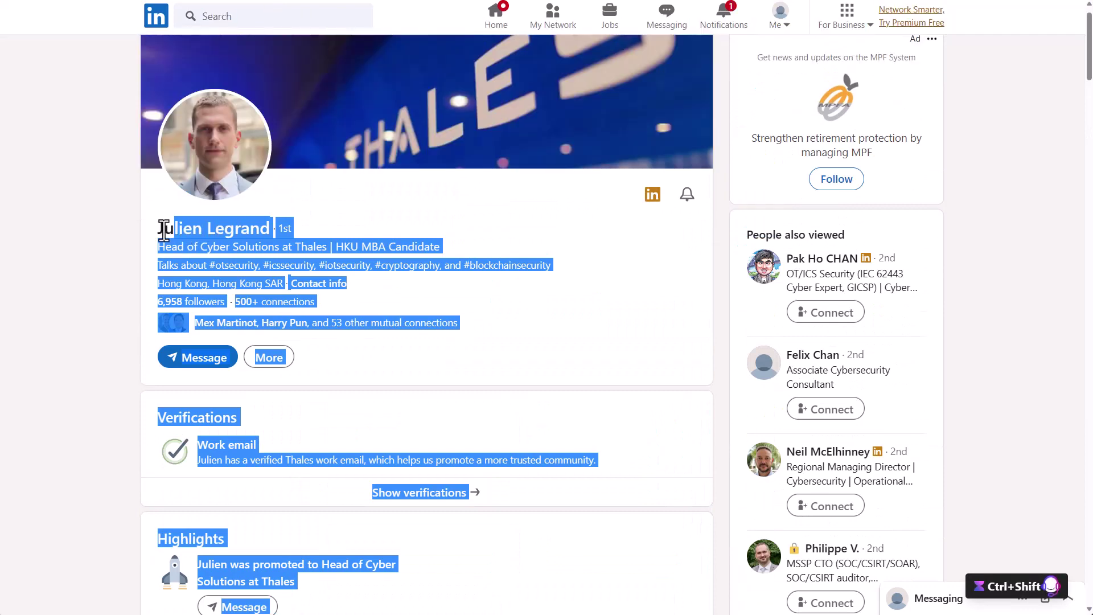
pyautogui.hotkey('ctrl', 'shift', 'y')
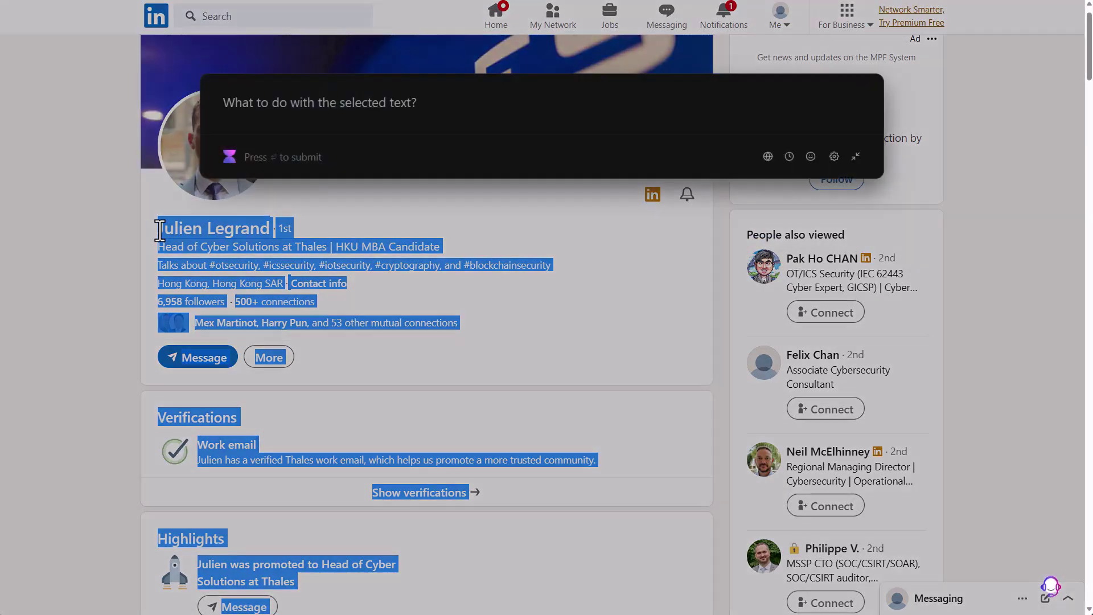
# - Prompt for an email praising his experience, mentioning his current position, and offering a coffee session
pyautogui.write('write ')
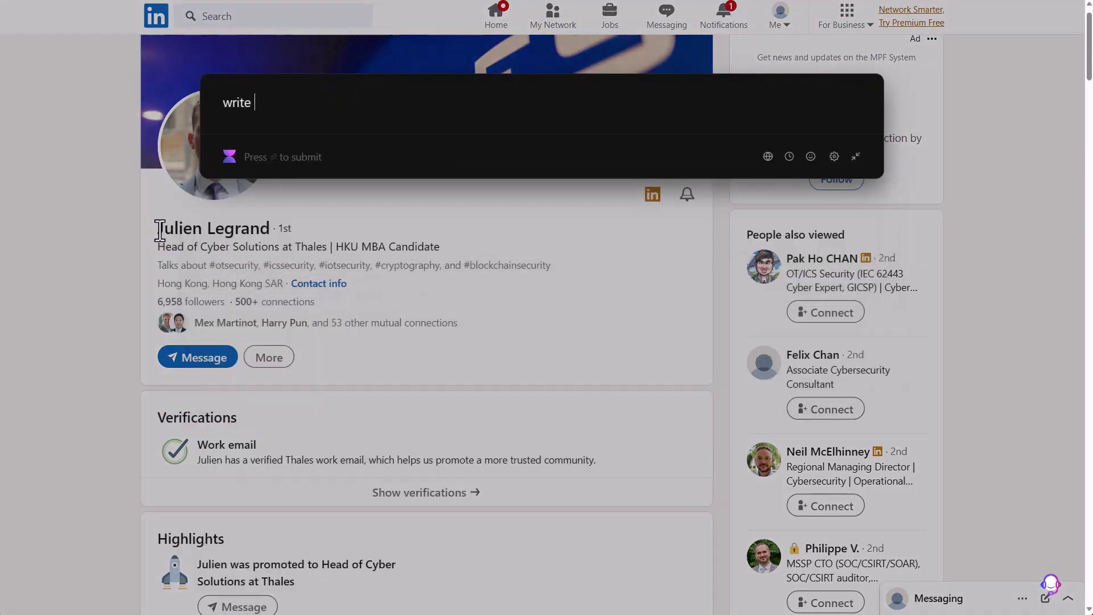
pyautogui.write('an email to ')
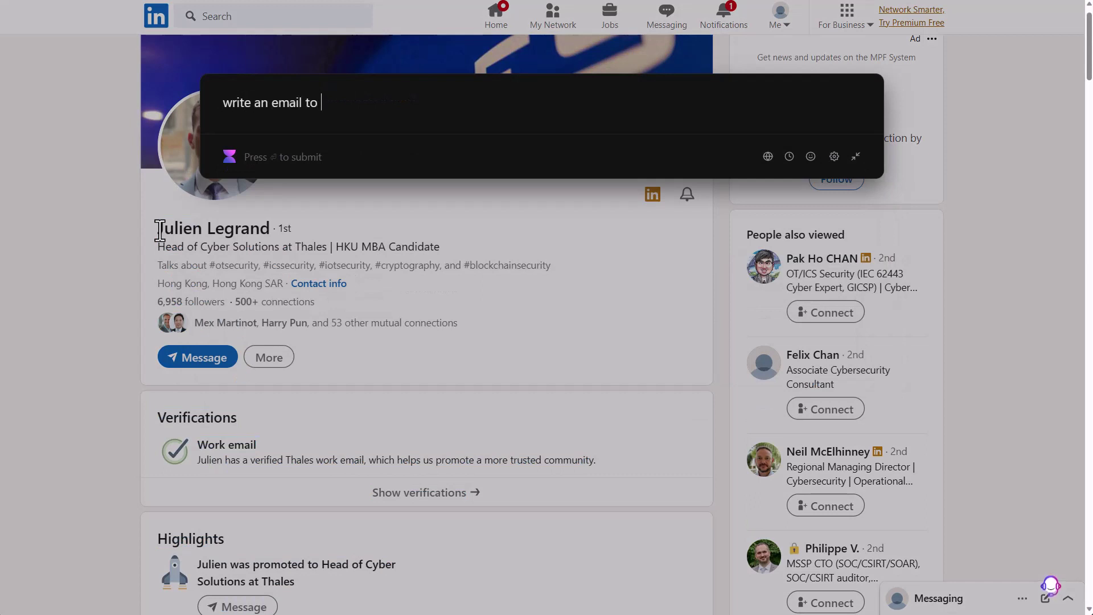
pyautogui.write('prias ')
pyautogui.write('his expe')
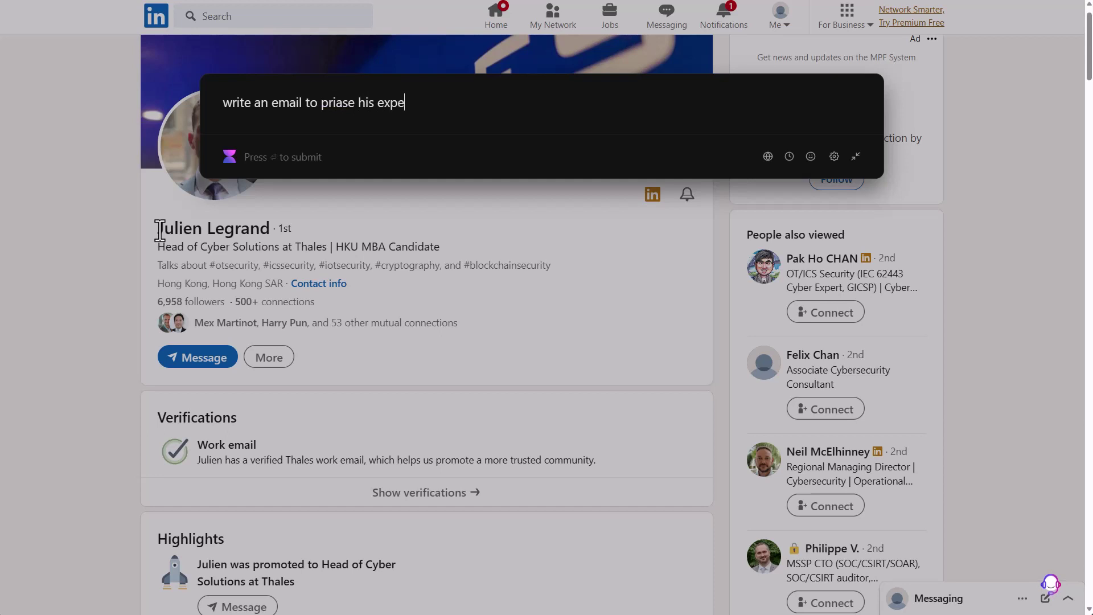
pyautogui.write('rience')
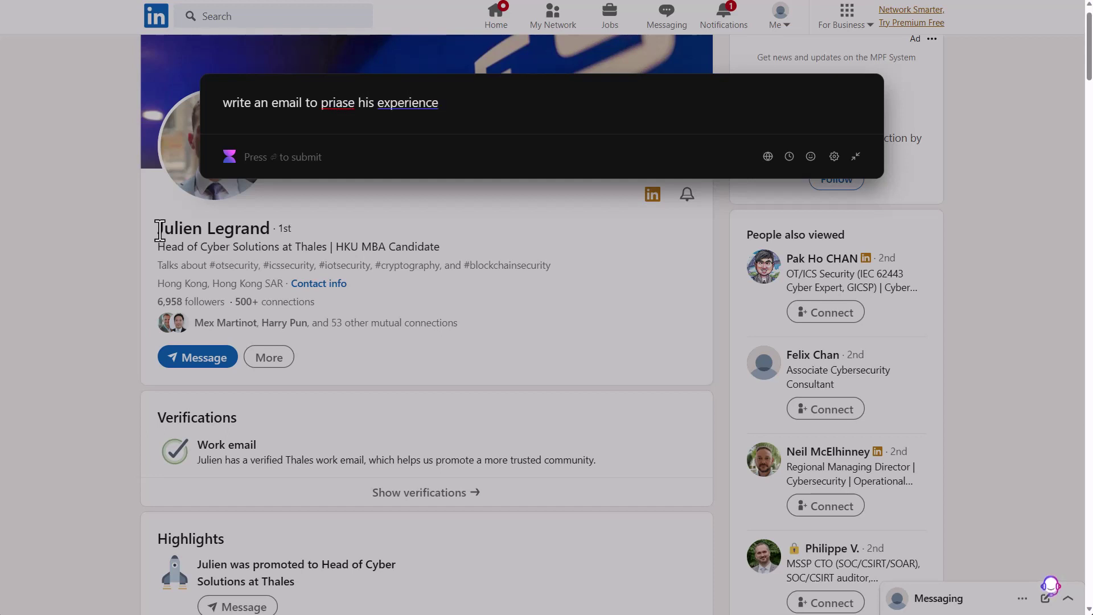
pyautogui.write(', mentioned h')
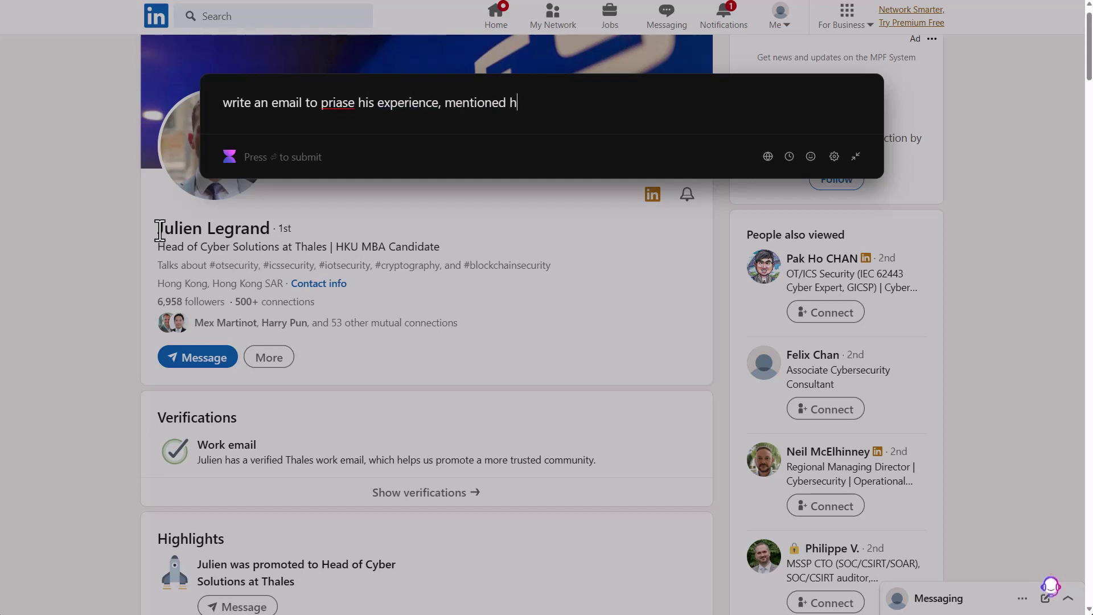
pyautogui.write('is cuf')
pyautogui.write('rent posocition')
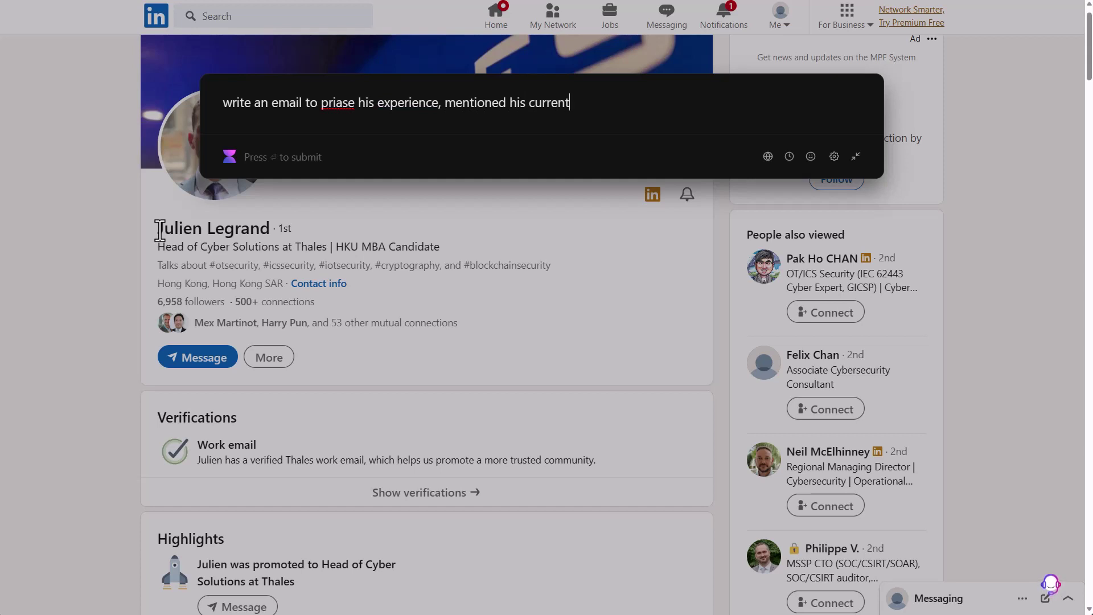
pyautogui.hotkey('ctrl', 'BackSpace')
pyautogui.write('position')
pyautogui.hotkey('ctrl', 'BackSpace')
pyautogui.write('position and offer him ')
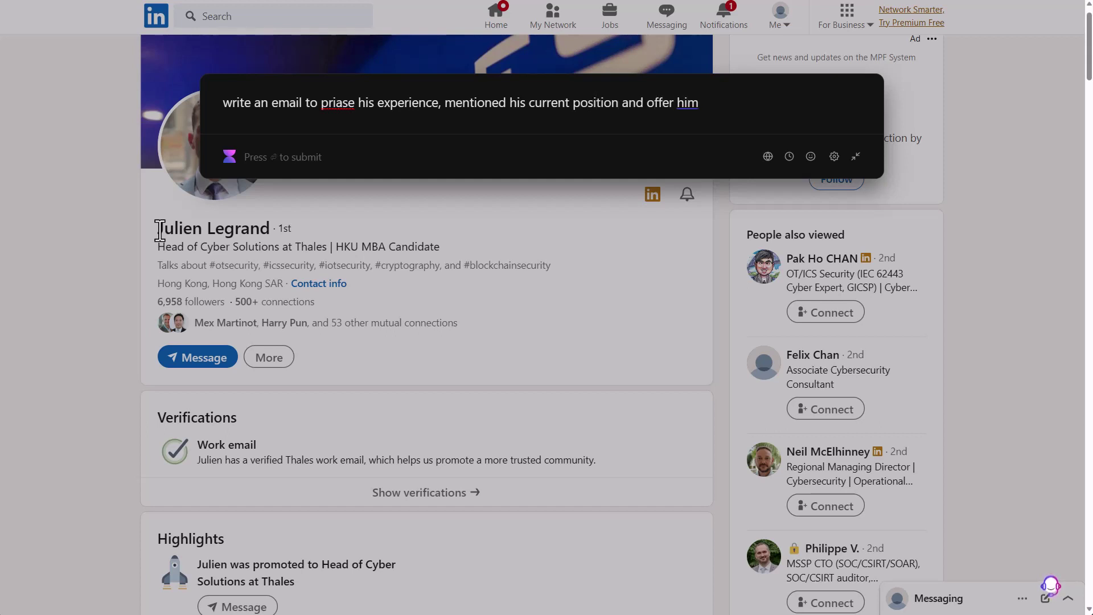
pyautogui.write('for a coffee session t')
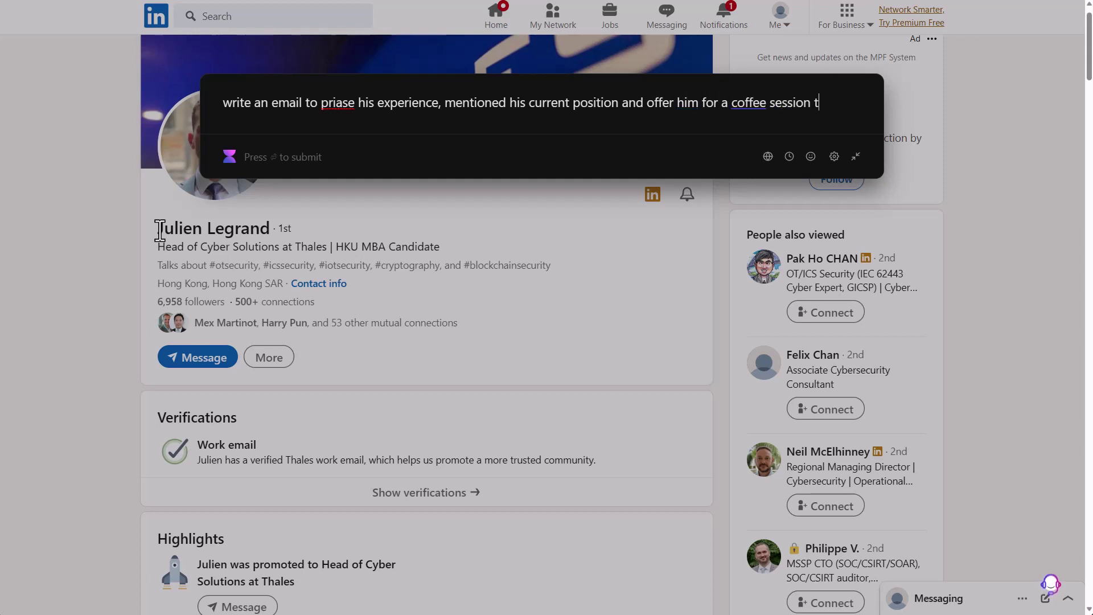
pyautogui.write('l learn from ')
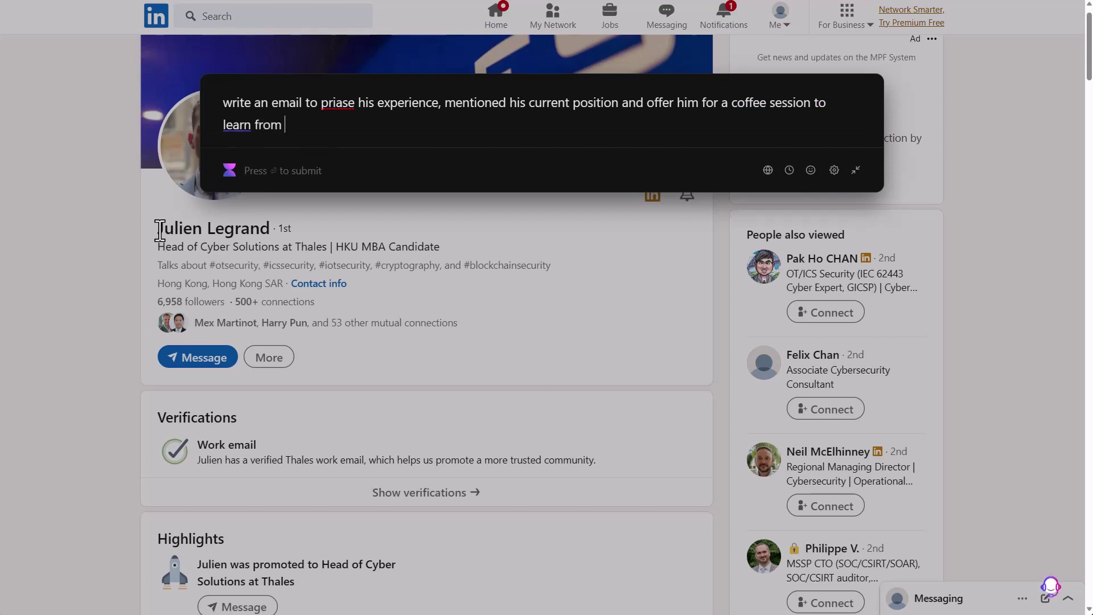
pyautogui.write('his experience.')
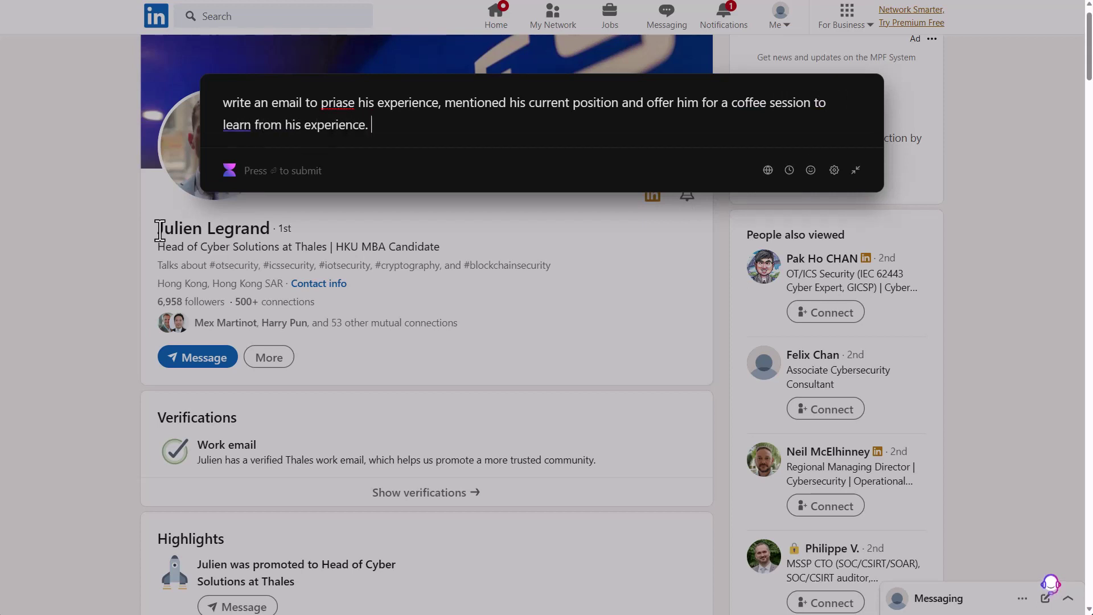
# - Generate the email congratulating his Thales promotion and proposing coffee, read it, then close the overlay
pyautogui.press('Return')
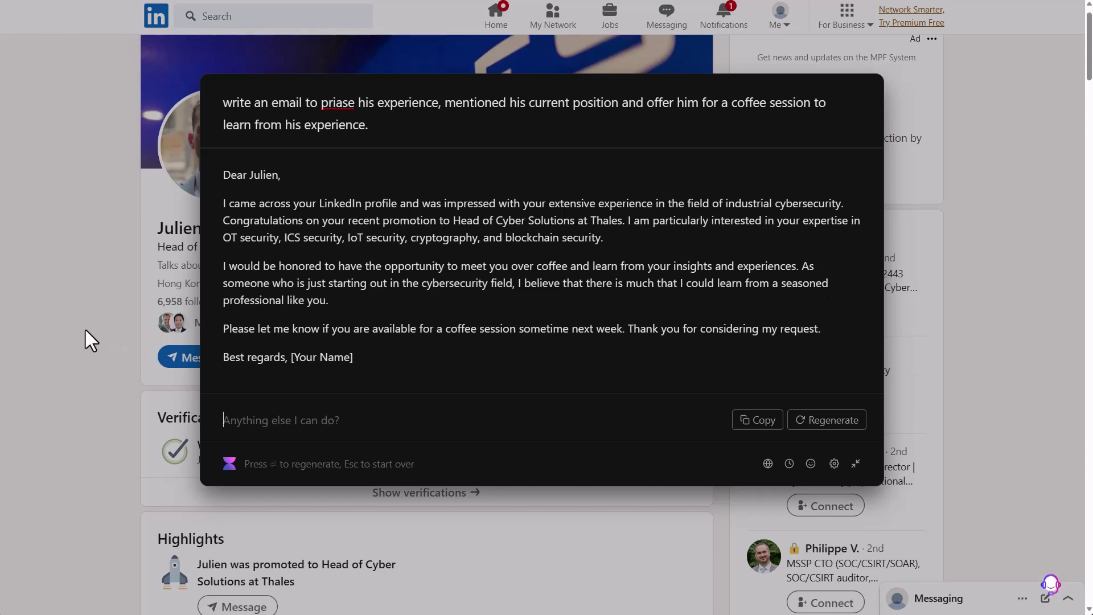
pyautogui.scroll(-6, 87, 307)
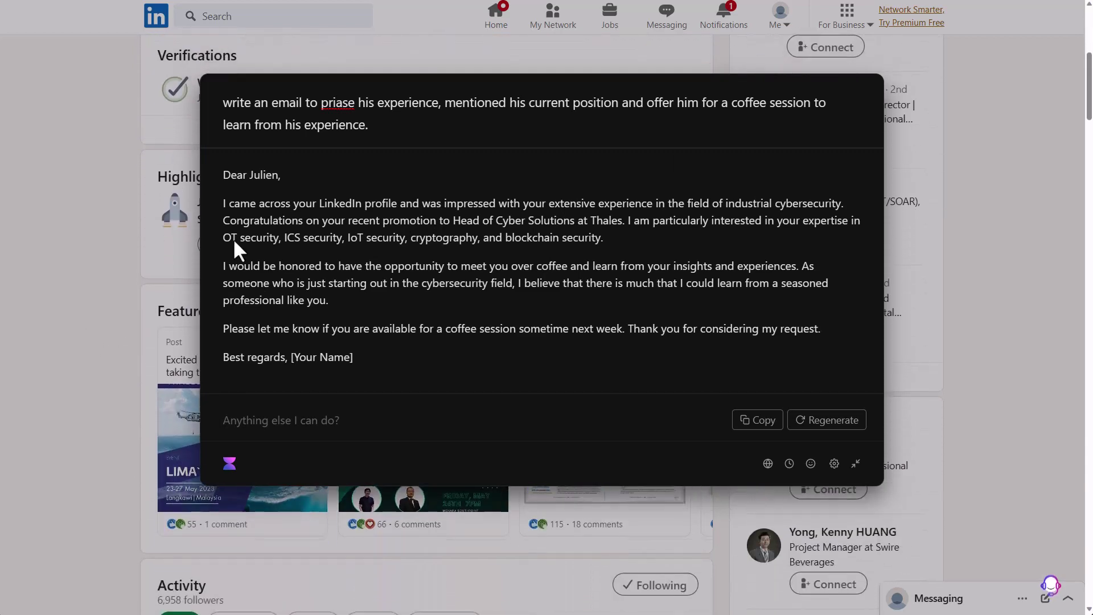
pyautogui.press('Escape')
pyautogui.scroll(-7, 302, 251)
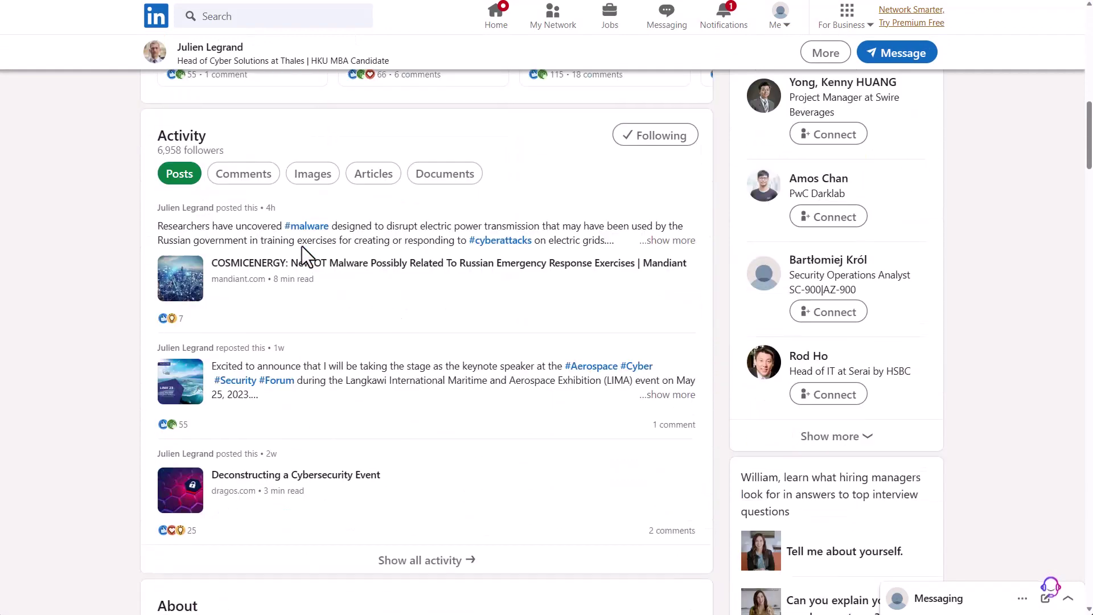
pyautogui.scroll(-10, 302, 246)
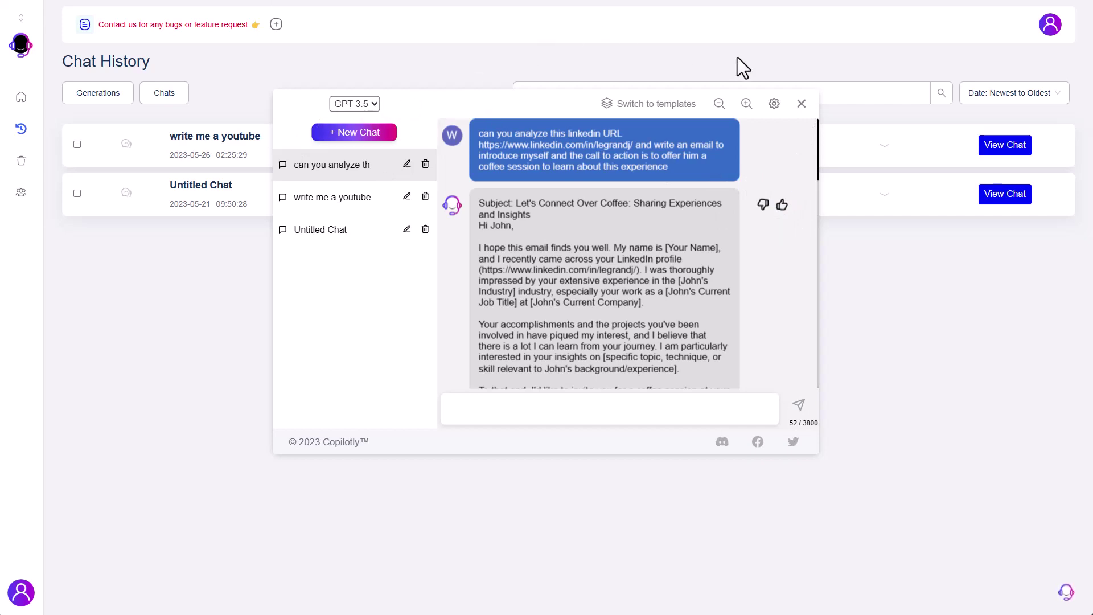
# - Close the Copilotly chat dialog with the X at its top-right corner
pyautogui.click(800, 104)
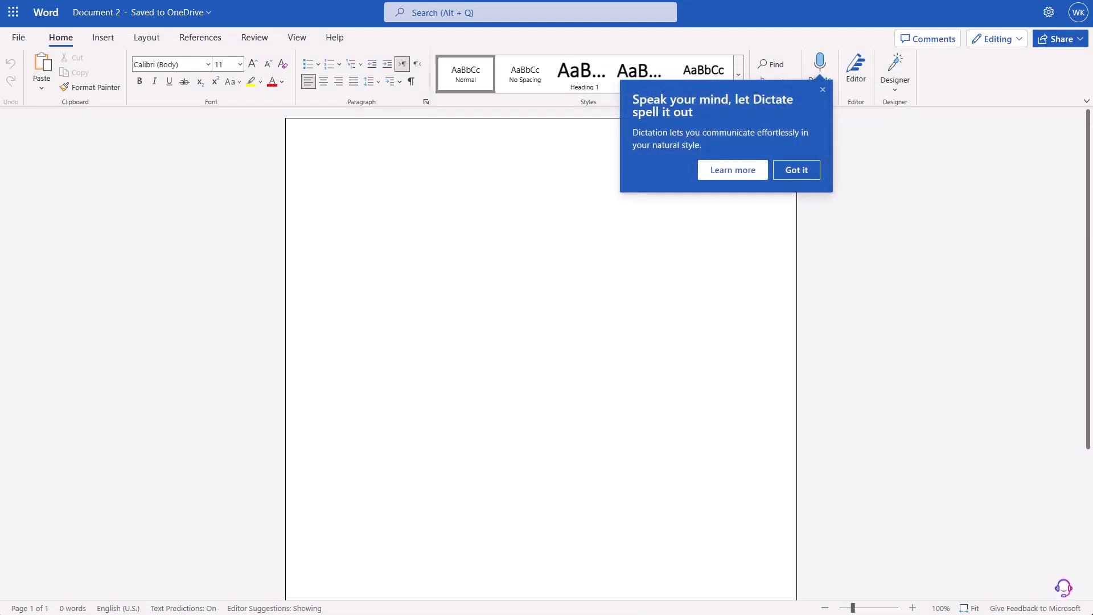
# - Dismiss the Dictate tip and pick Copilotly's Blog 'Write a blog post about' copilot
pyautogui.click(823, 90)
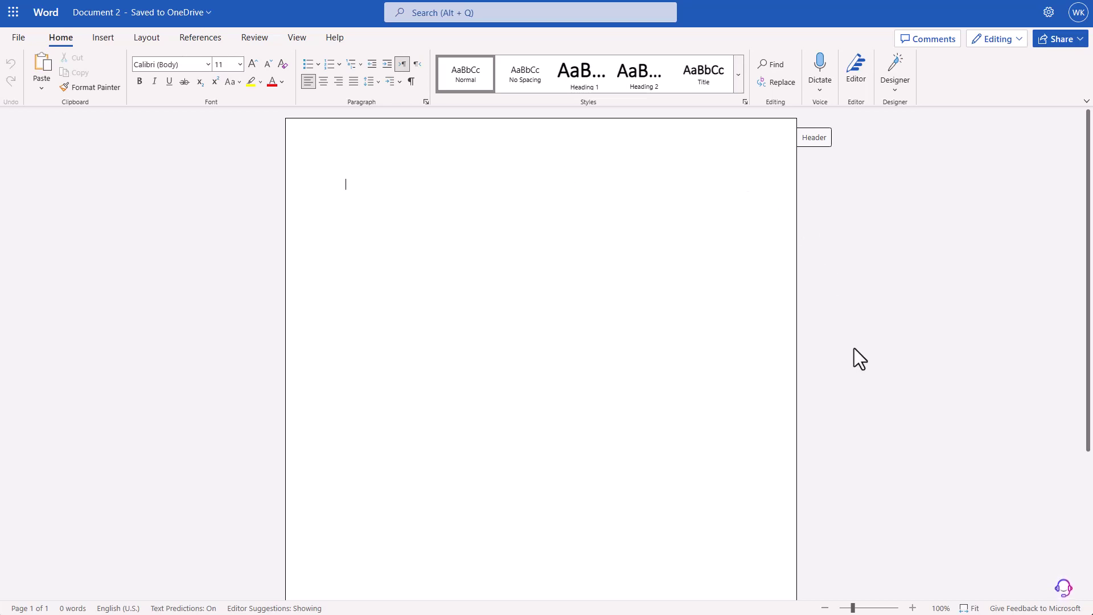
pyautogui.click(1060, 591)
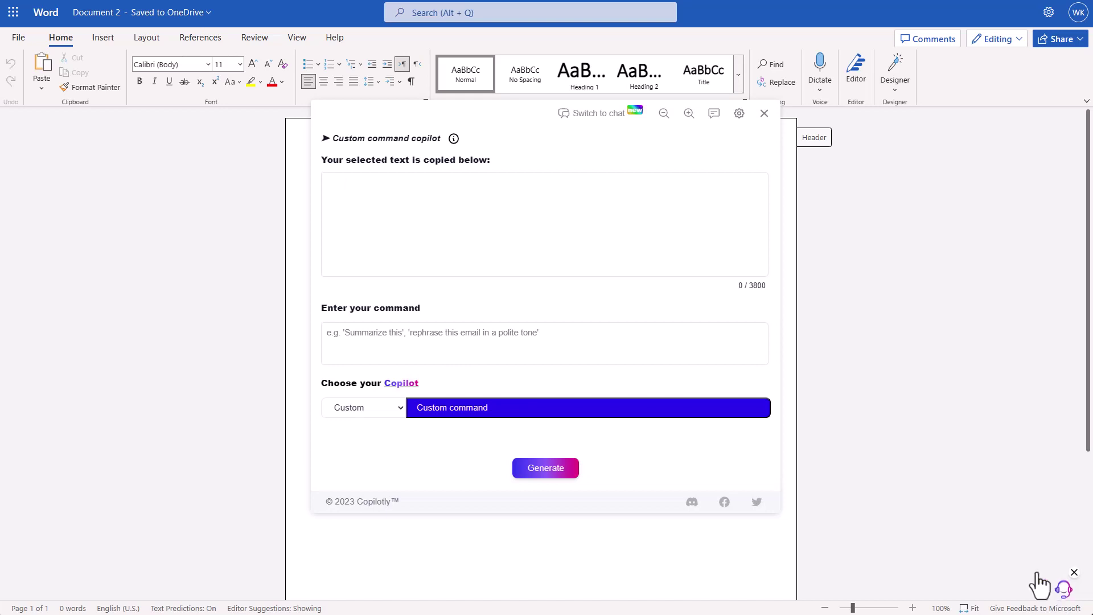
pyautogui.click(364, 410)
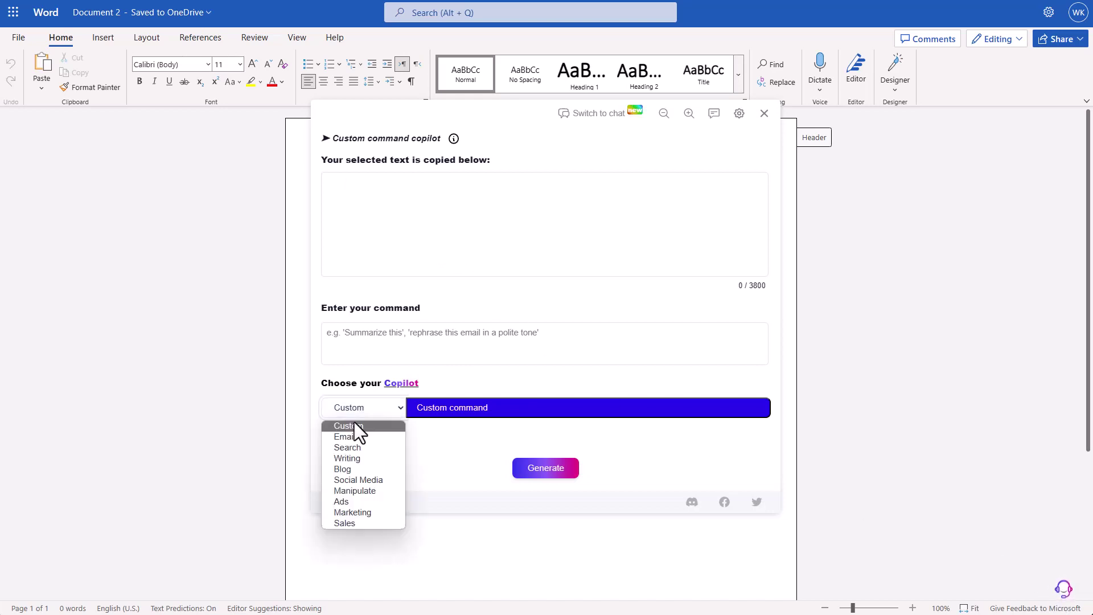
pyautogui.click(360, 469)
pyautogui.click(453, 409)
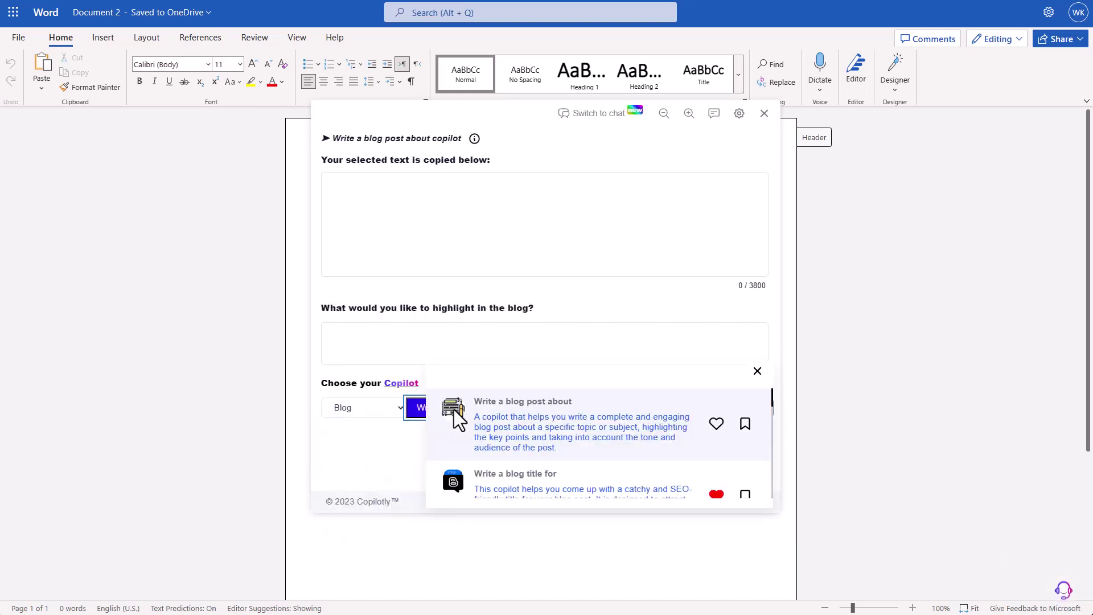
pyautogui.click(509, 435)
# - Enter the MFA-for-all-online-services topic with highlights on data breaches, password reuse and lazy MFA setup
pyautogui.click(452, 259)
pyautogui.write('Why ')
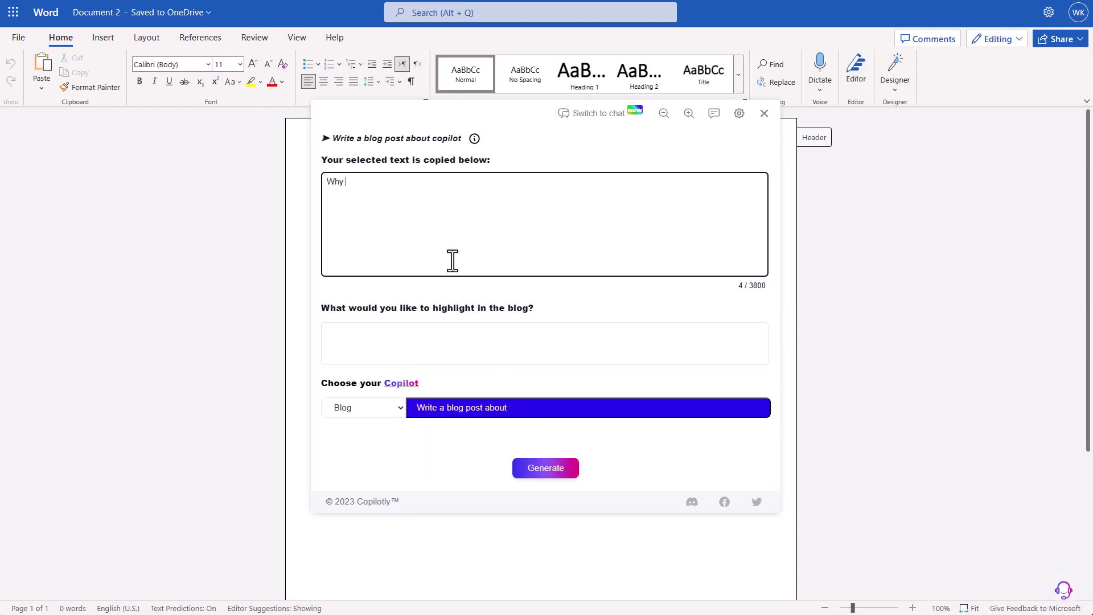
pyautogui.write('it is important to use mu')
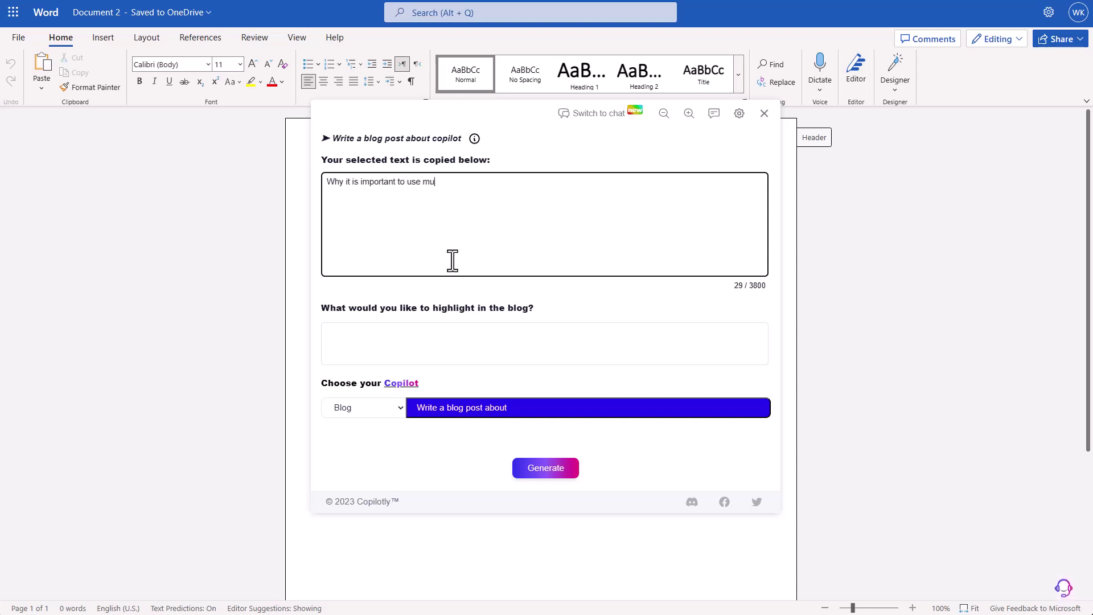
pyautogui.write('lti factor a')
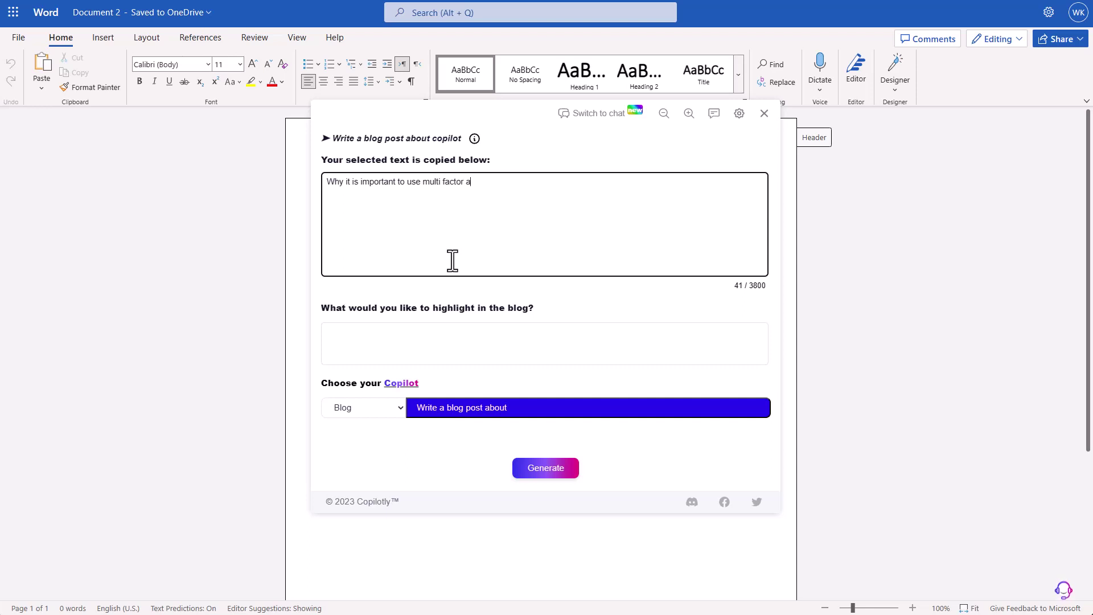
pyautogui.write('uthenticaiton for all onlin')
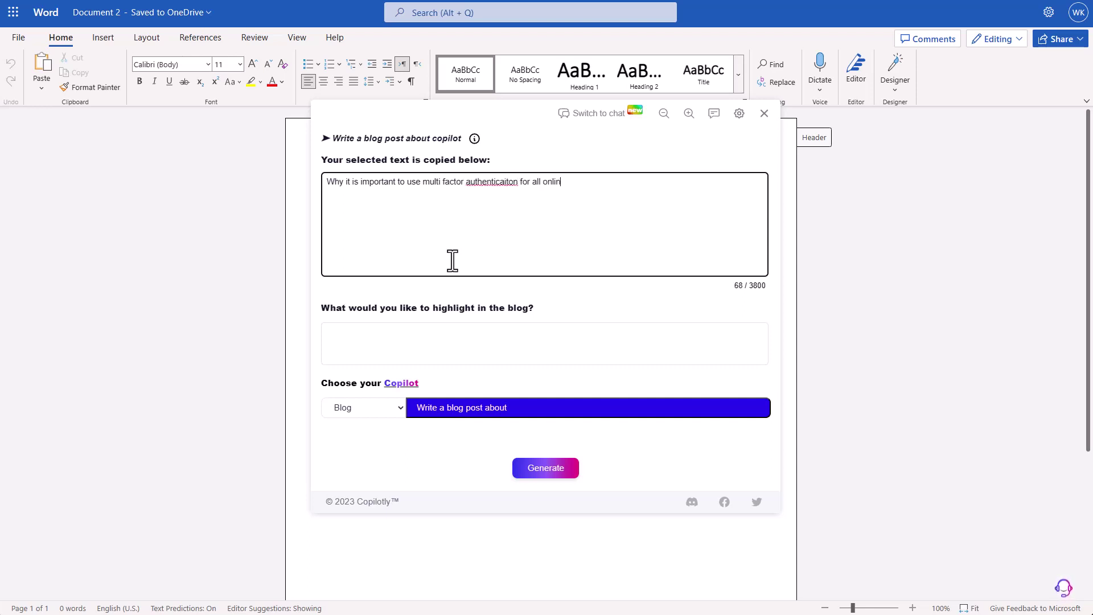
pyautogui.write('e services.')
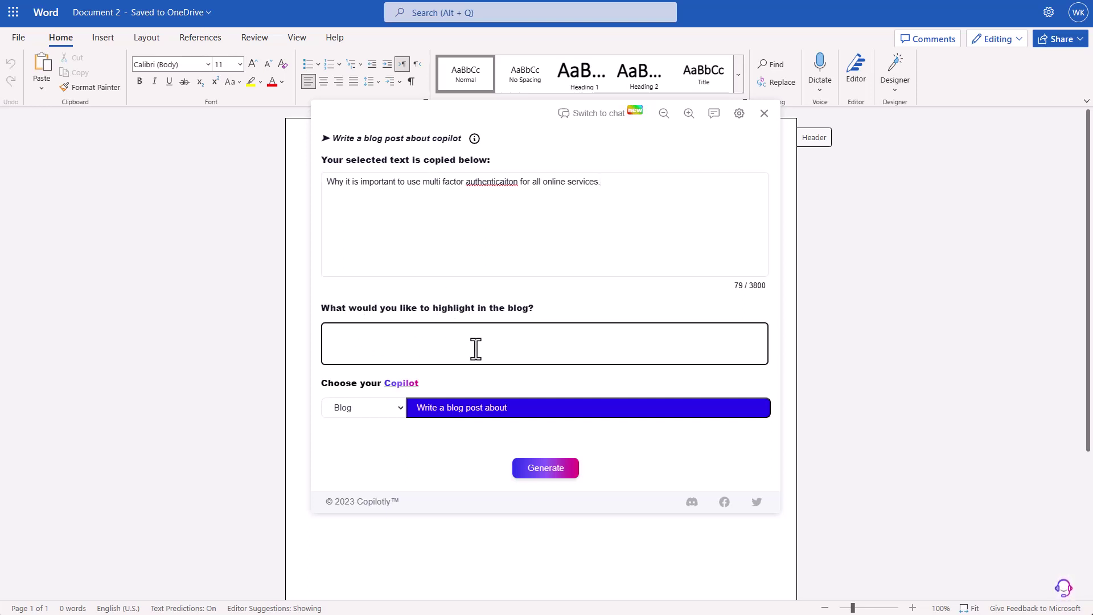
pyautogui.write('use of MFA, too ma')
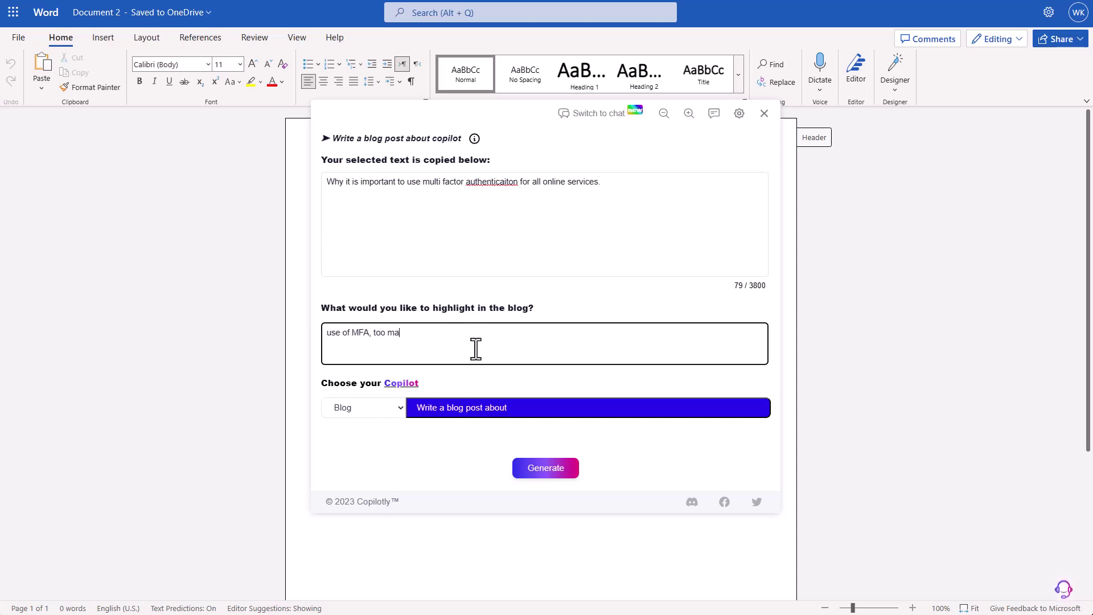
pyautogui.write('ny data breaches o')
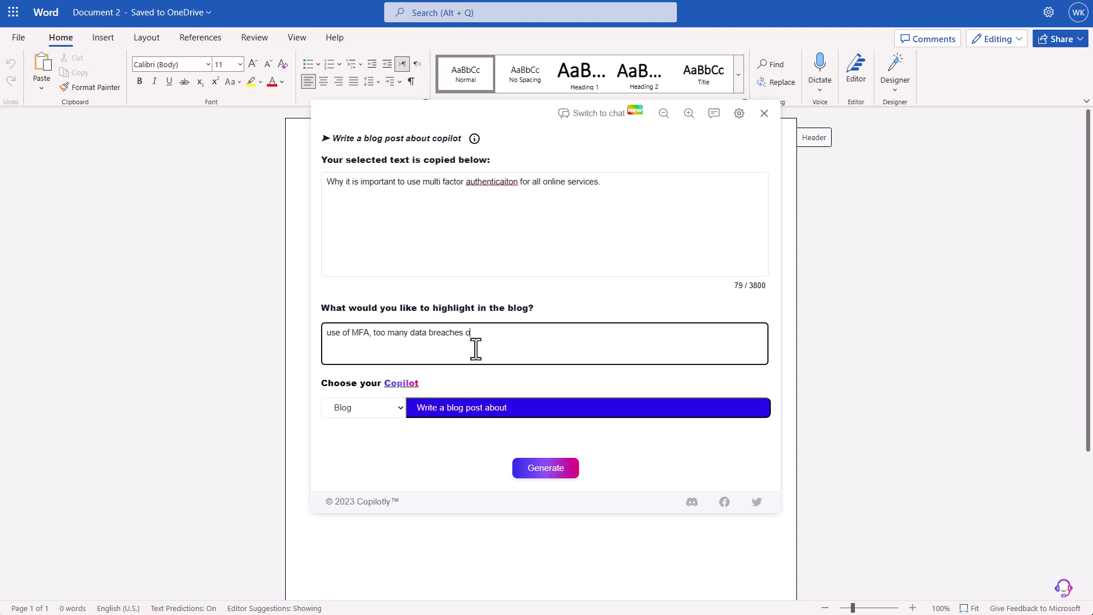
pyautogui.write('n password, peopel')
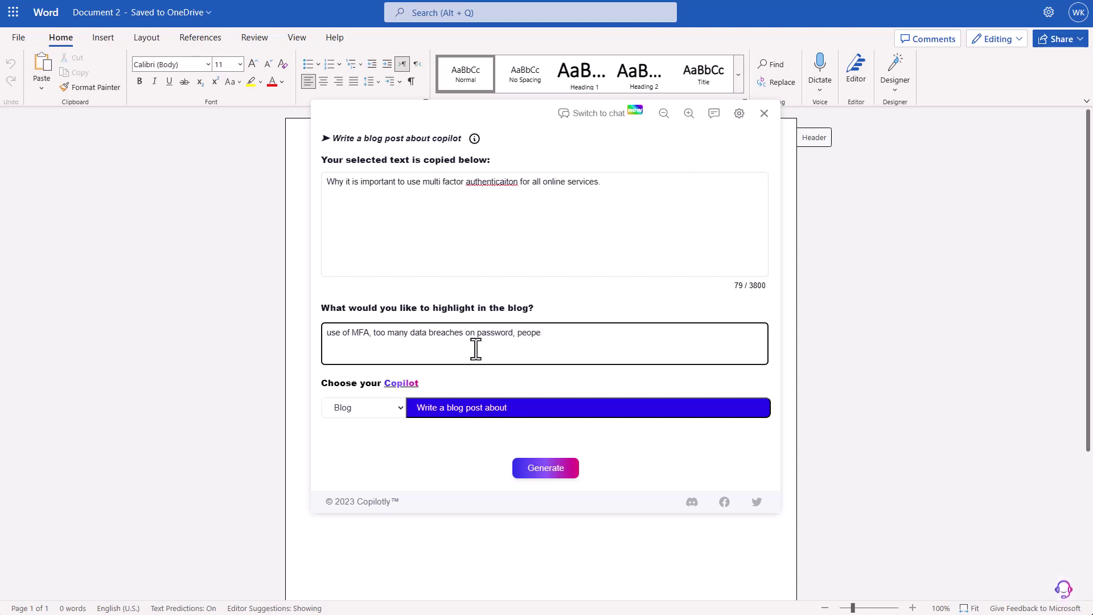
pyautogui.press('BackSpace')
pyautogui.write('le reuseing pas')
pyautogui.press('BackSpace')
pyautogui.press('BackSpace')
pyautogui.press('BackSpace')
pyautogui.press('BackSpace')
pyautogui.press('BackSpace')
pyautogui.press('BackSpace')
pyautogui.press('BackSpace')
pyautogui.press('BackSpace')
pyautogui.press('BackSpace')
pyautogui.press('BackSpace')
pyautogui.press('BackSpace')
pyautogui.press('BackSpace')
pyautogui.write('reusing passwords, ')
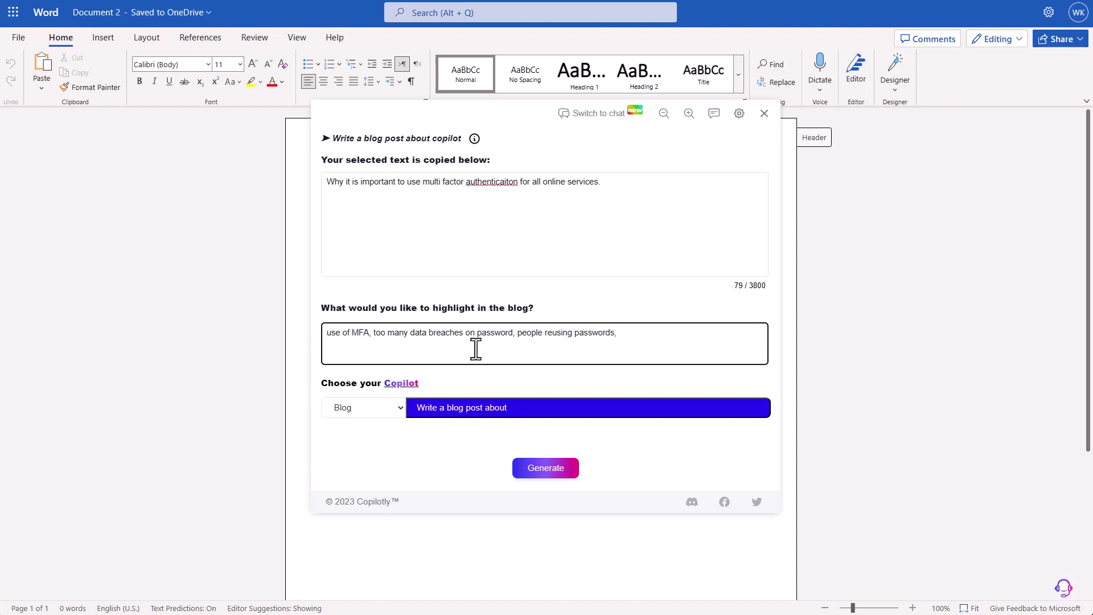
pyautogui.write('lazy to setup MFA')
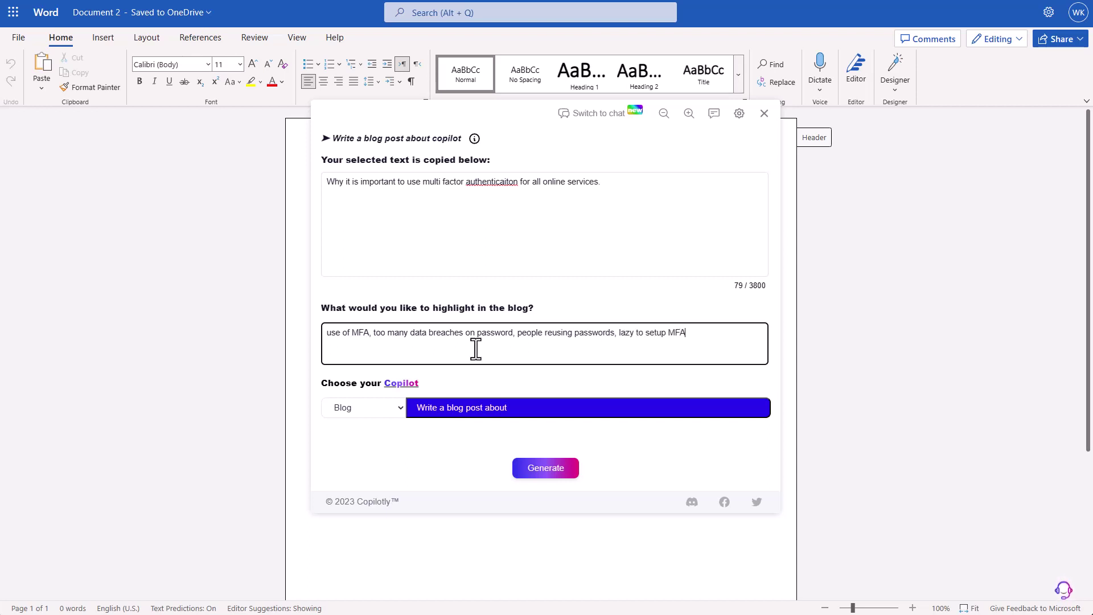
pyautogui.hotkey('ctrl', 'shift', 'Home')
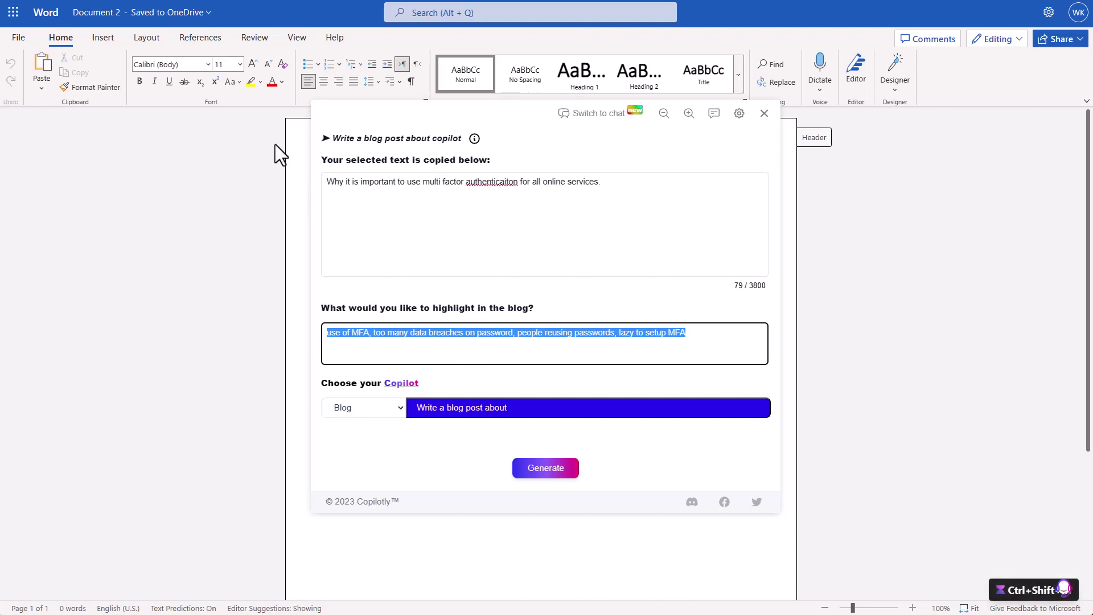
pyautogui.click(500, 181)
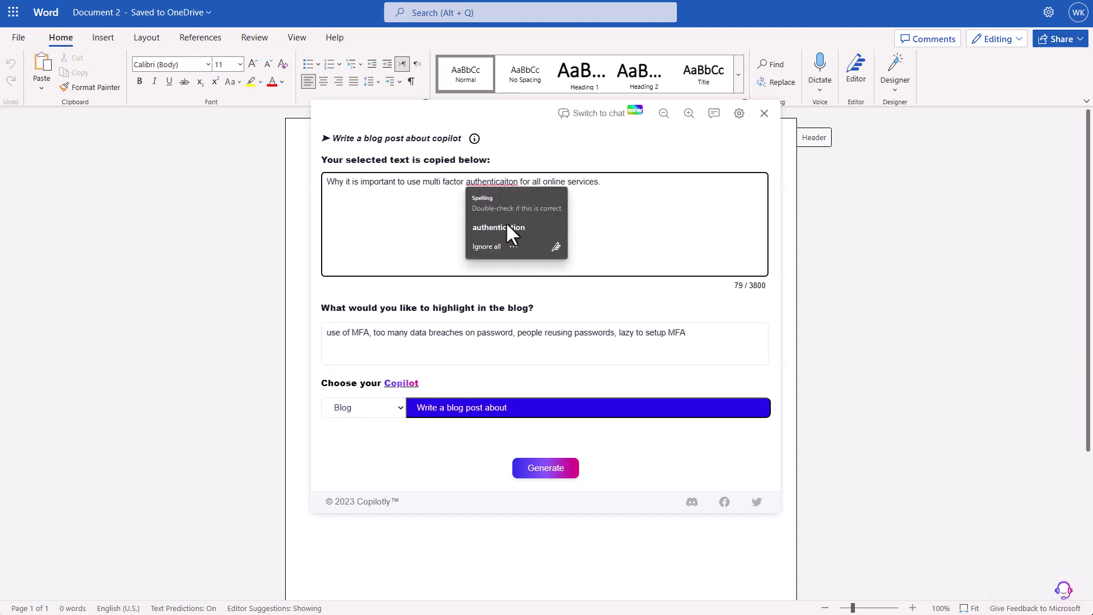
pyautogui.click(506, 226)
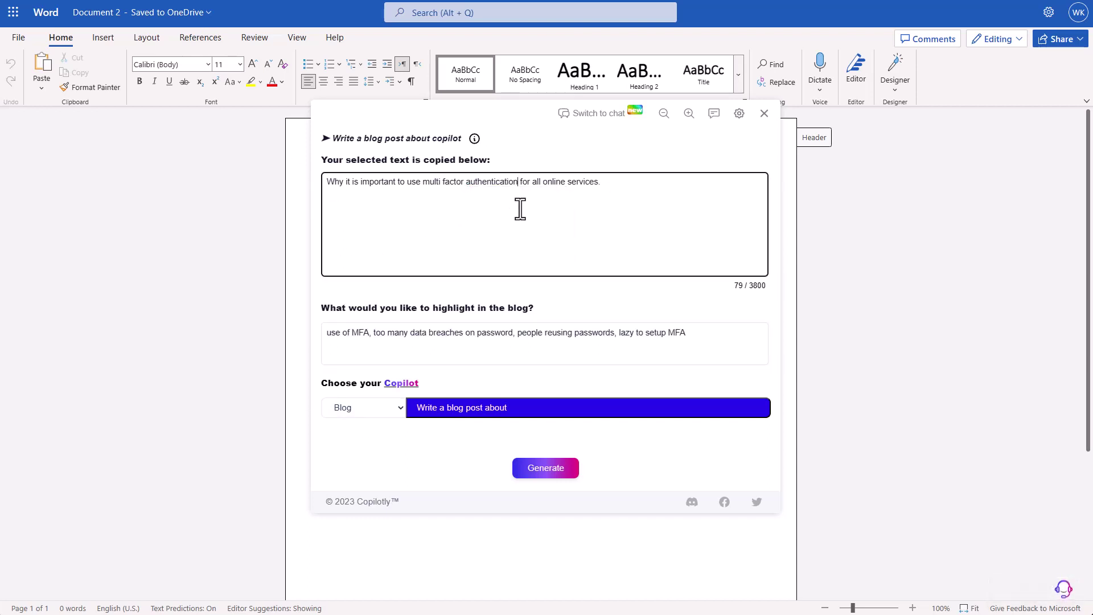
# - Generate the MFA blog post, copy all its text, and close Copilotly
pyautogui.click(546, 467)
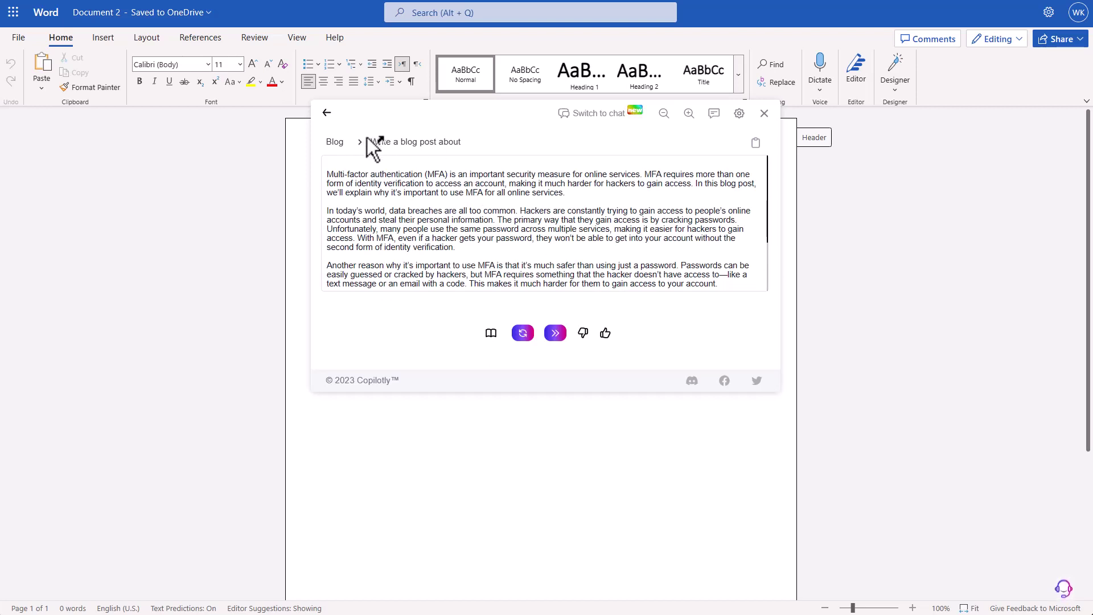
pyautogui.click(334, 169)
pyautogui.moveTo(334, 169); pyautogui.dragTo(757, 330)
pyautogui.rightClick(691, 281)
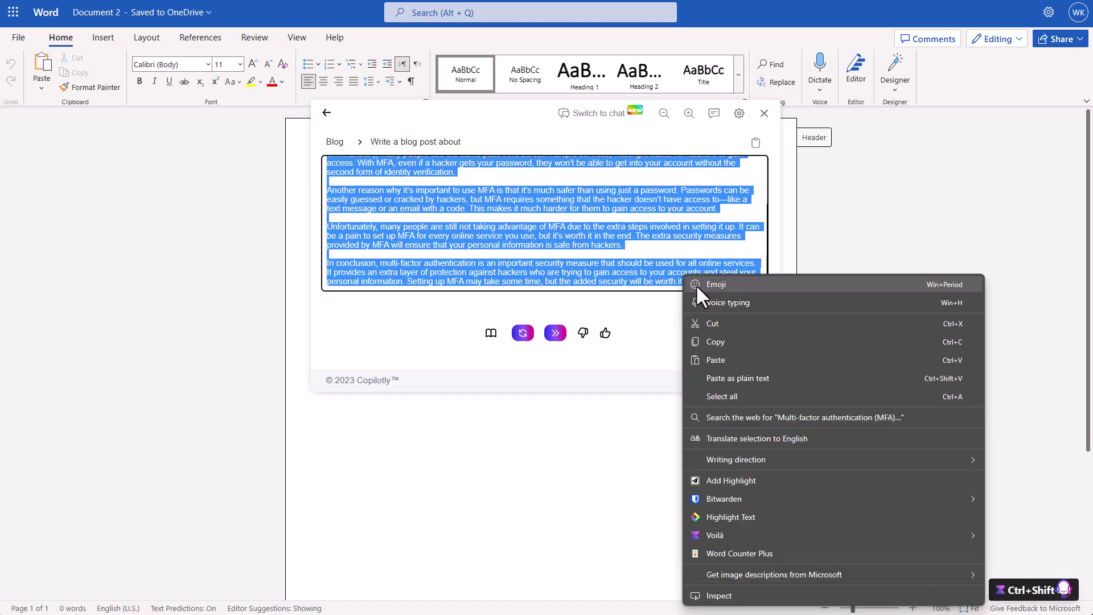
pyautogui.click(701, 342)
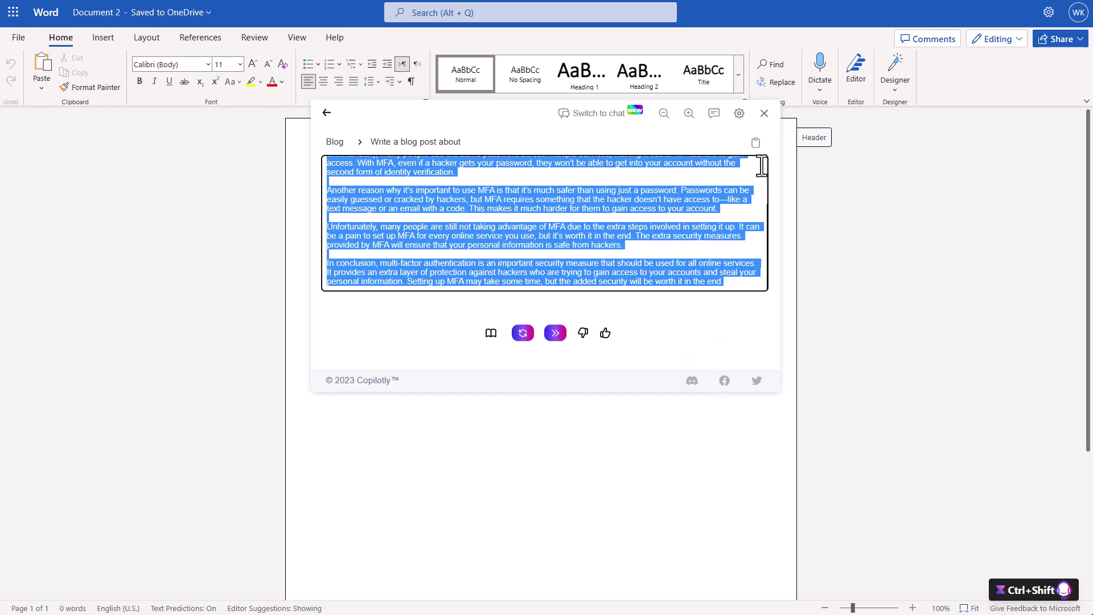
pyautogui.click(754, 143)
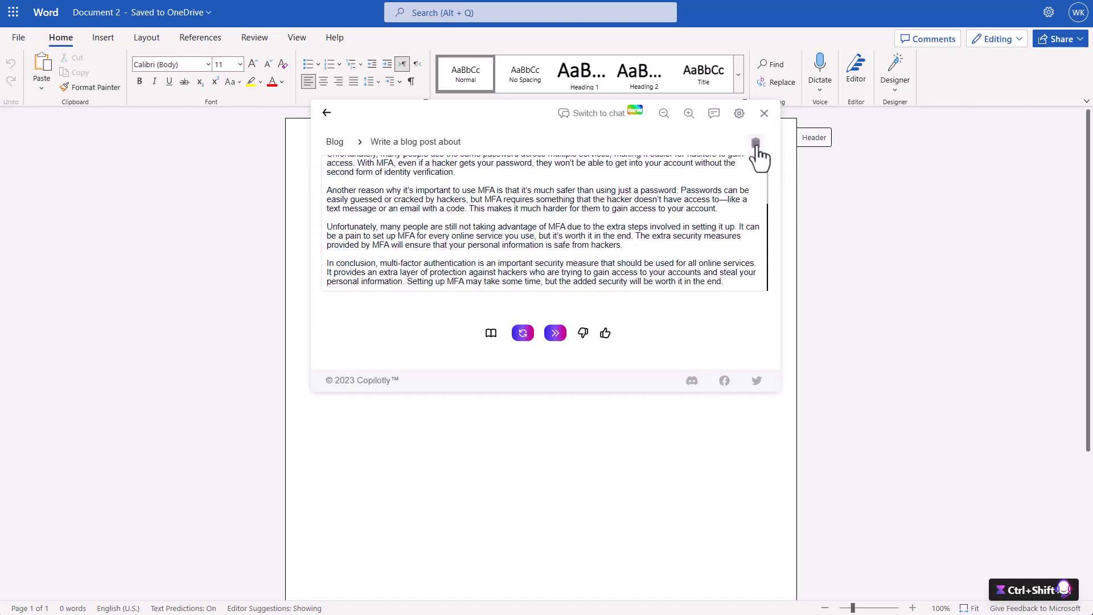
pyautogui.click(763, 112)
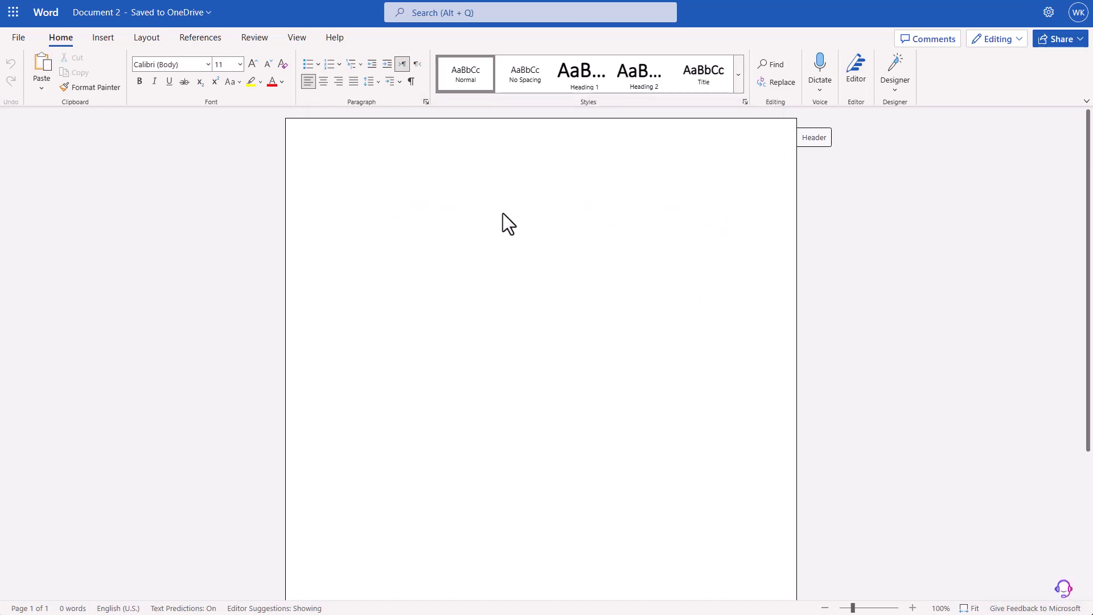
# - Paste the 306-word MFA blog post into Document 2 and dismiss the feedback card
pyautogui.hotkey('ctrl', 'v')
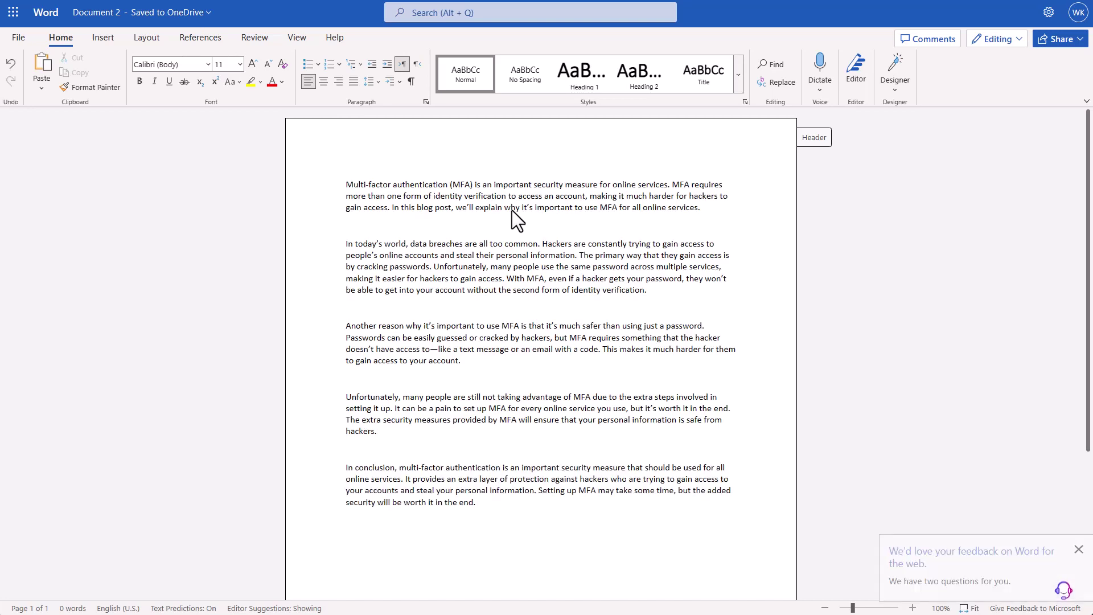
pyautogui.click(1078, 549)
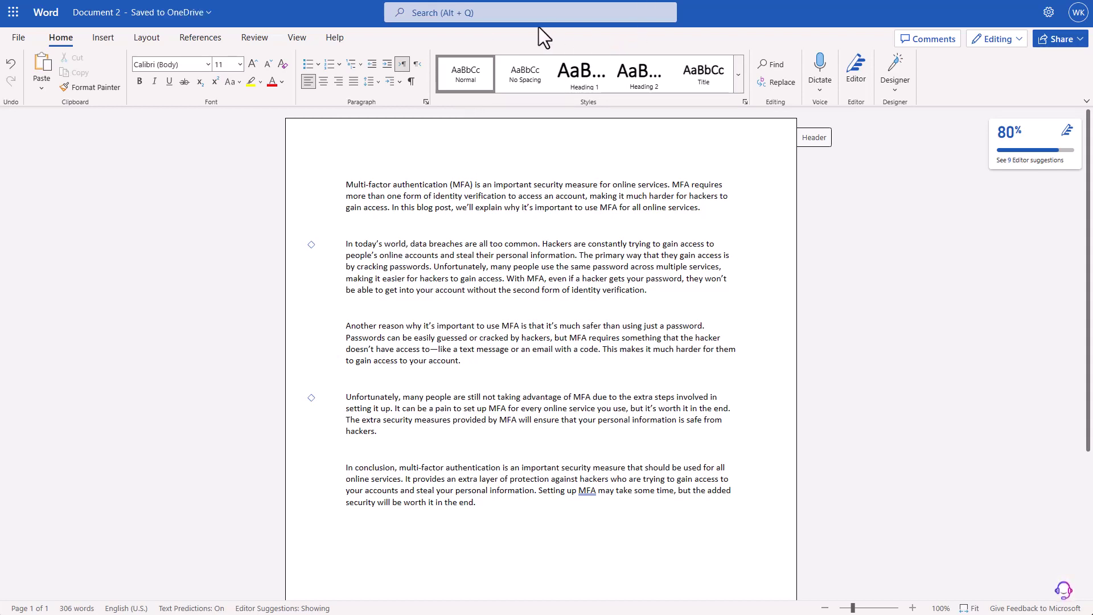
pyautogui.hotkey('ctrl', 'a')
pyautogui.click(565, 541)
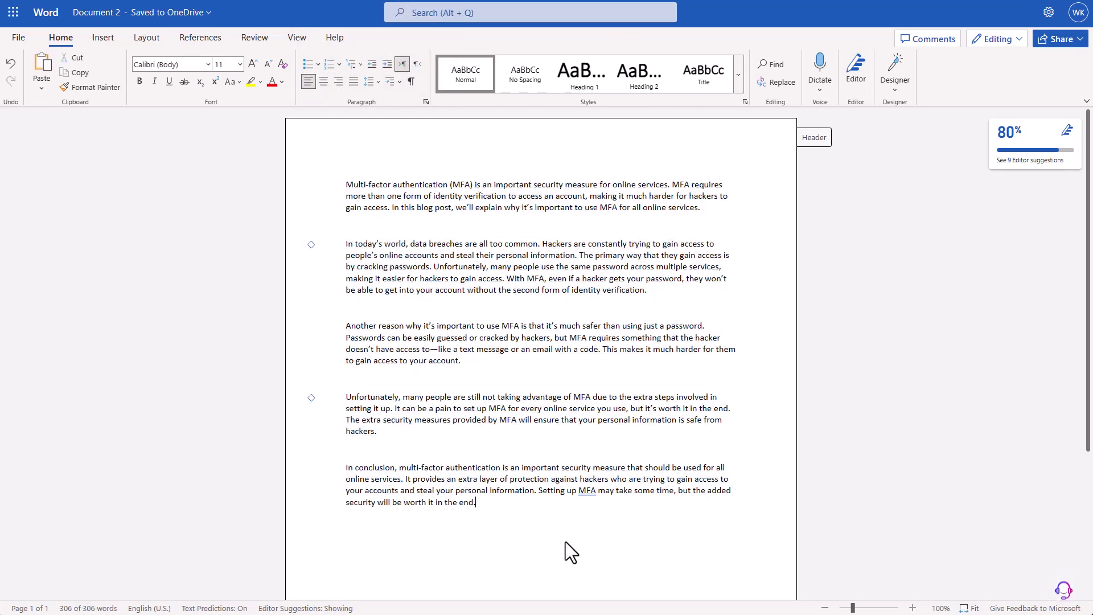
# - Insert a page break after the post and load the Writing folder's Blog Post template
pyautogui.hotkey('ctrl', 'Return')
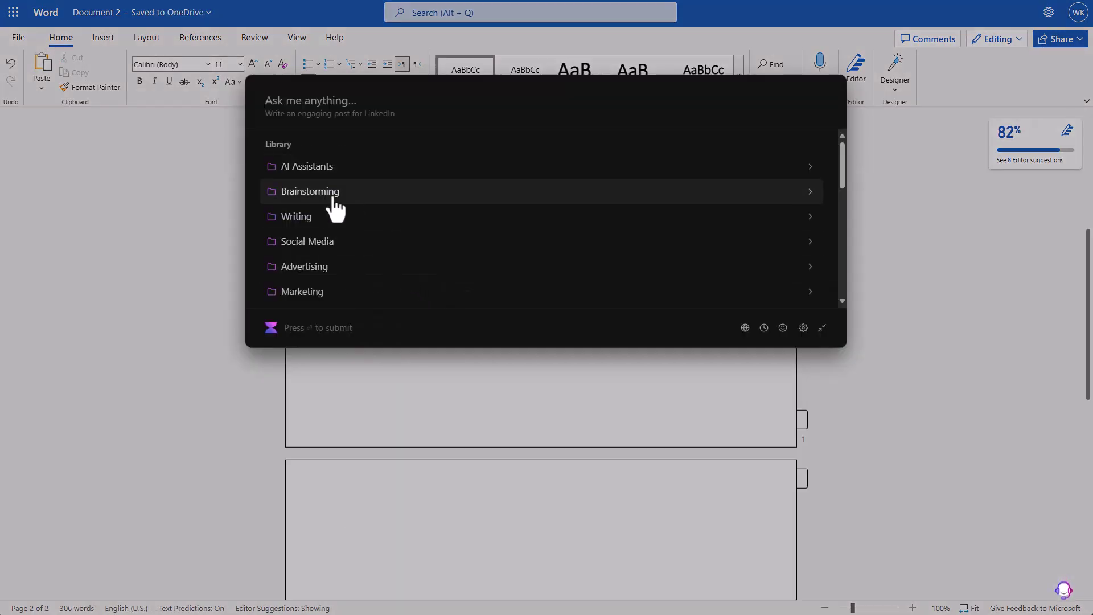
pyautogui.scroll(-5, 335, 208)
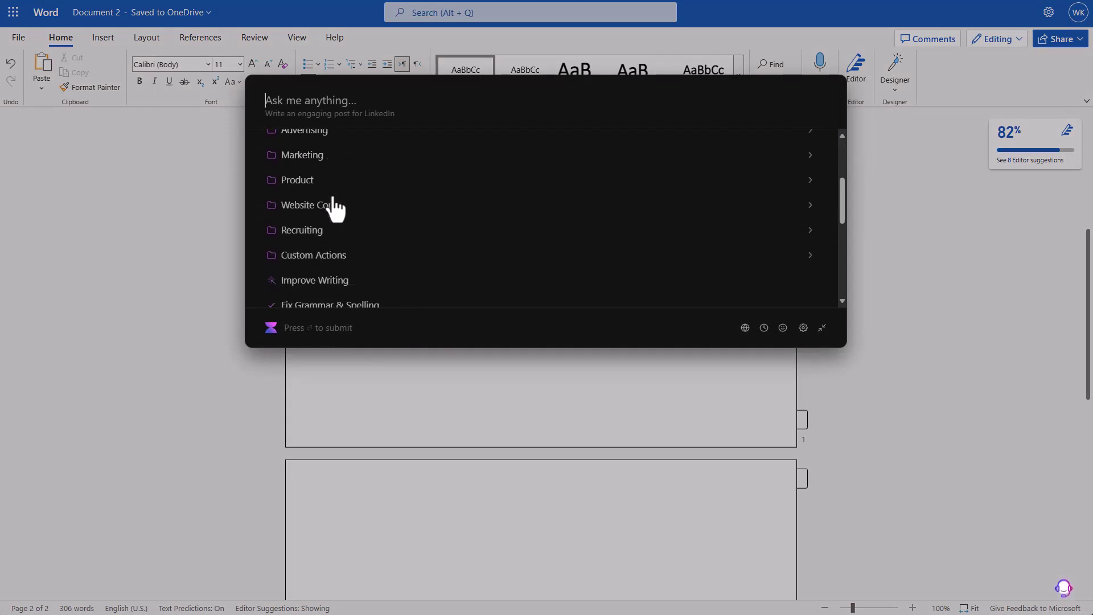
pyautogui.scroll(-5, 335, 208)
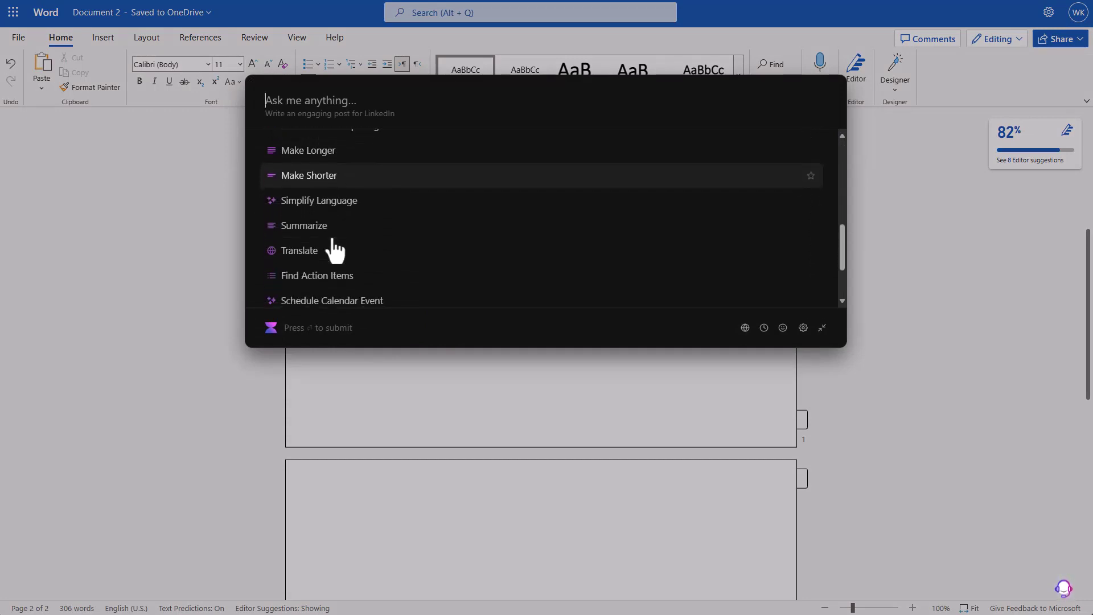
pyautogui.scroll(10, 334, 250)
pyautogui.click(330, 216)
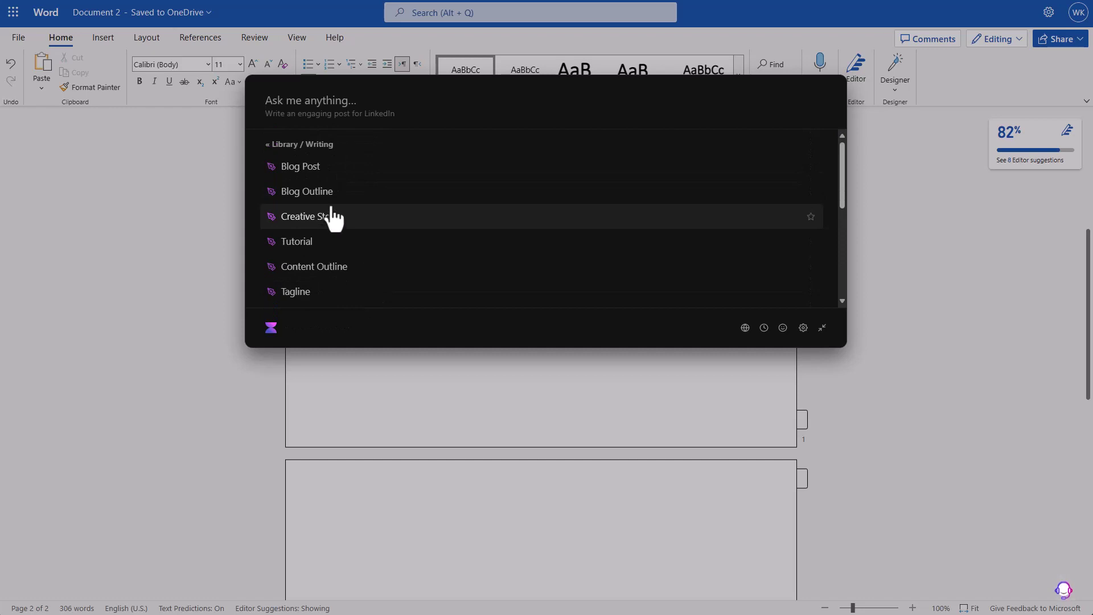
pyautogui.scroll(-1, 370, 209)
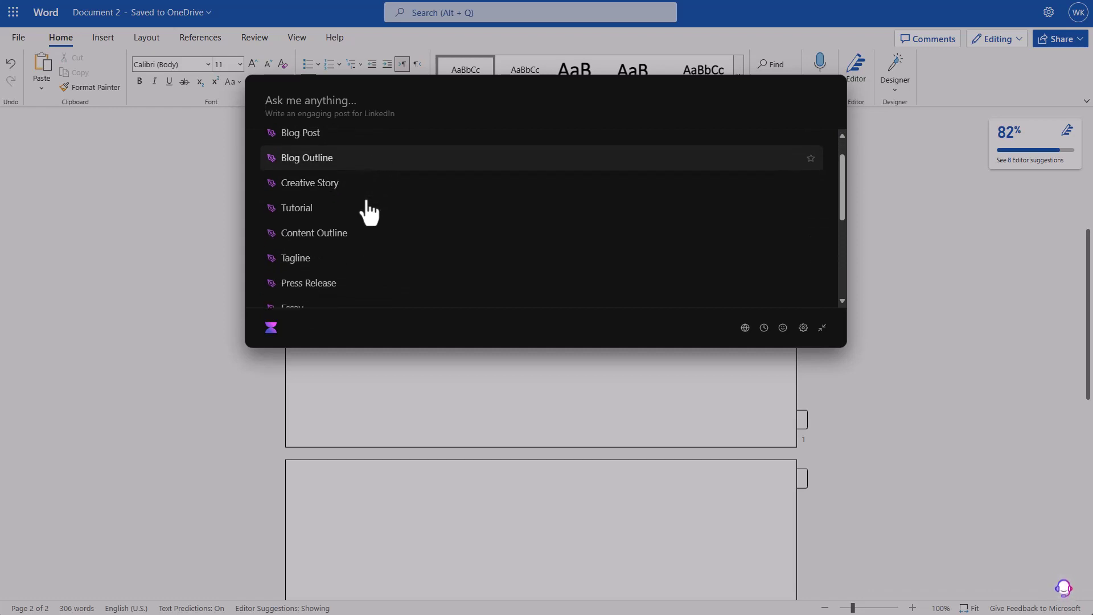
pyautogui.scroll(-4, 367, 215)
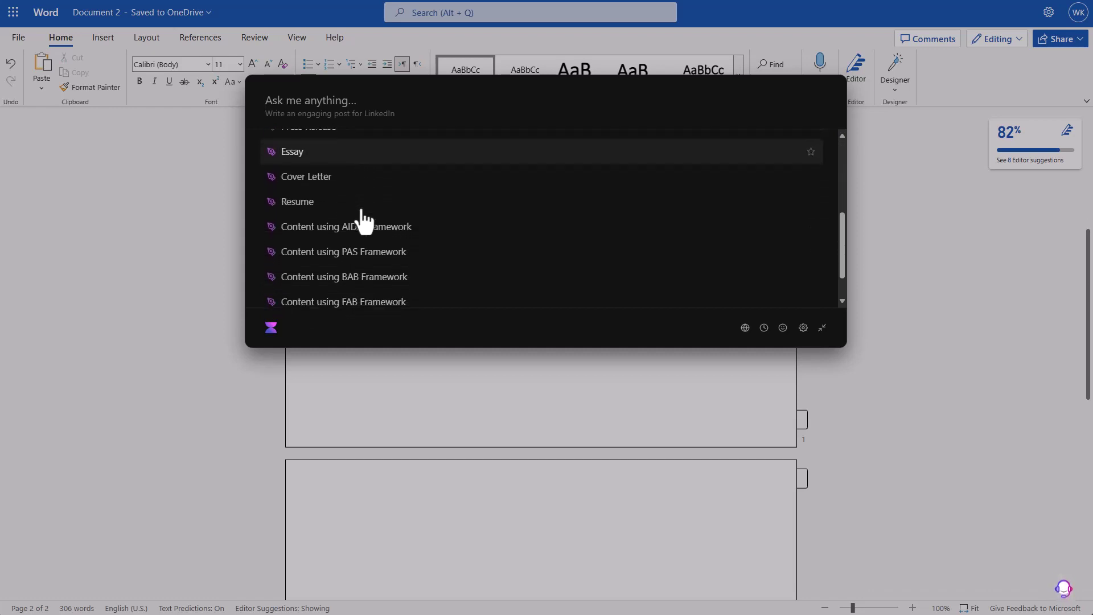
pyautogui.scroll(-2, 364, 221)
pyautogui.scroll(7, 363, 220)
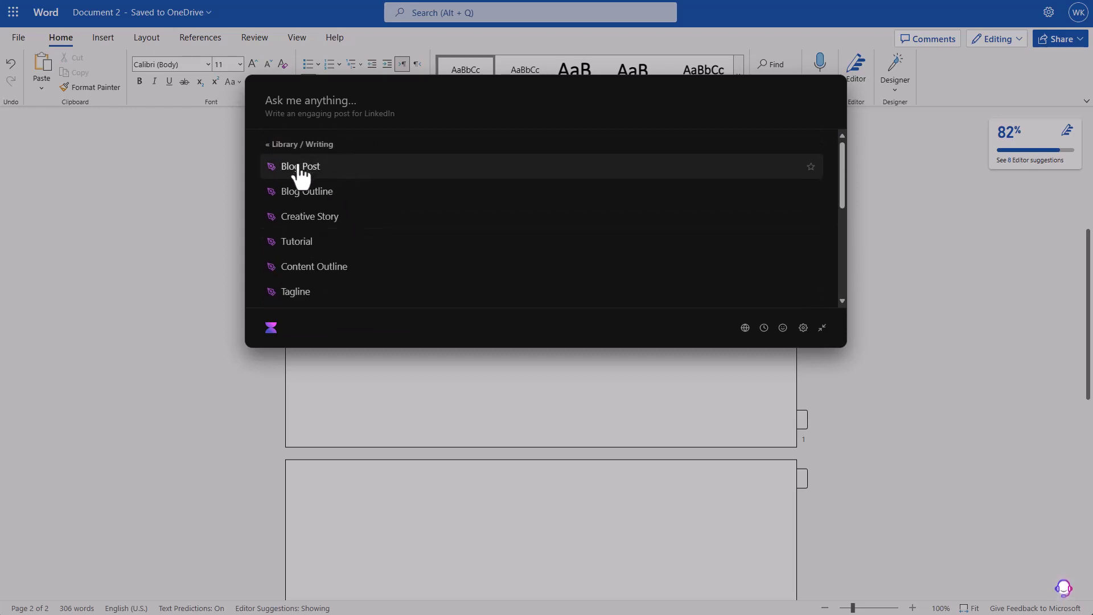
pyautogui.click(294, 166)
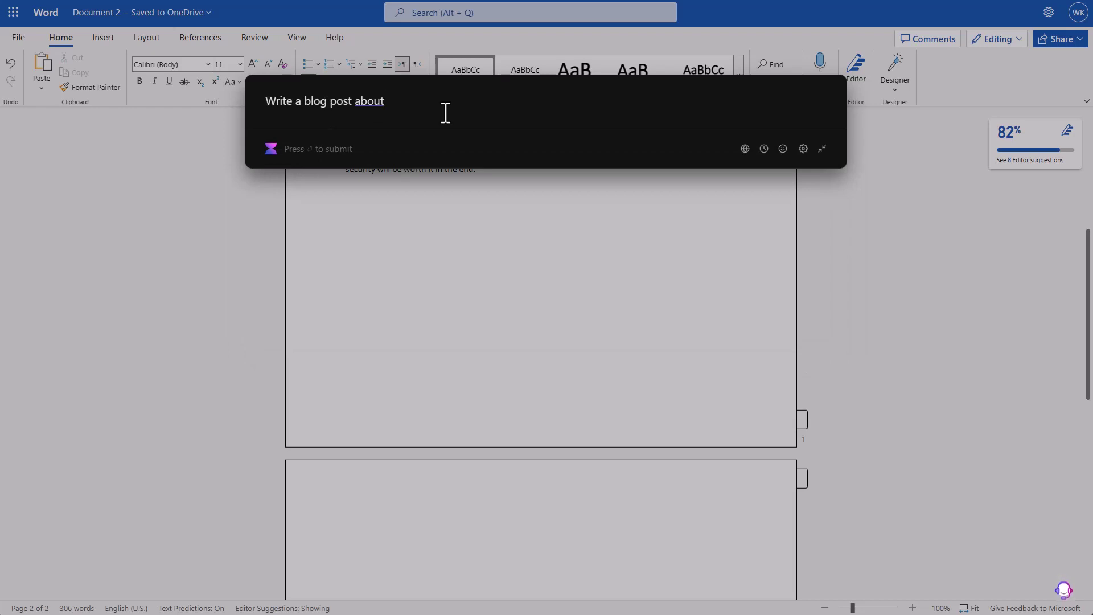
# - Prompt for a post on why you should use MFA, including the pasted topics, and generate it
pyautogui.write('why u')
pyautogui.press('BackSpace')
pyautogui.write('you should use FM')
pyautogui.press('BackSpace')
pyautogui.press('BackSpace')
pyautogui.write('MFA, ')
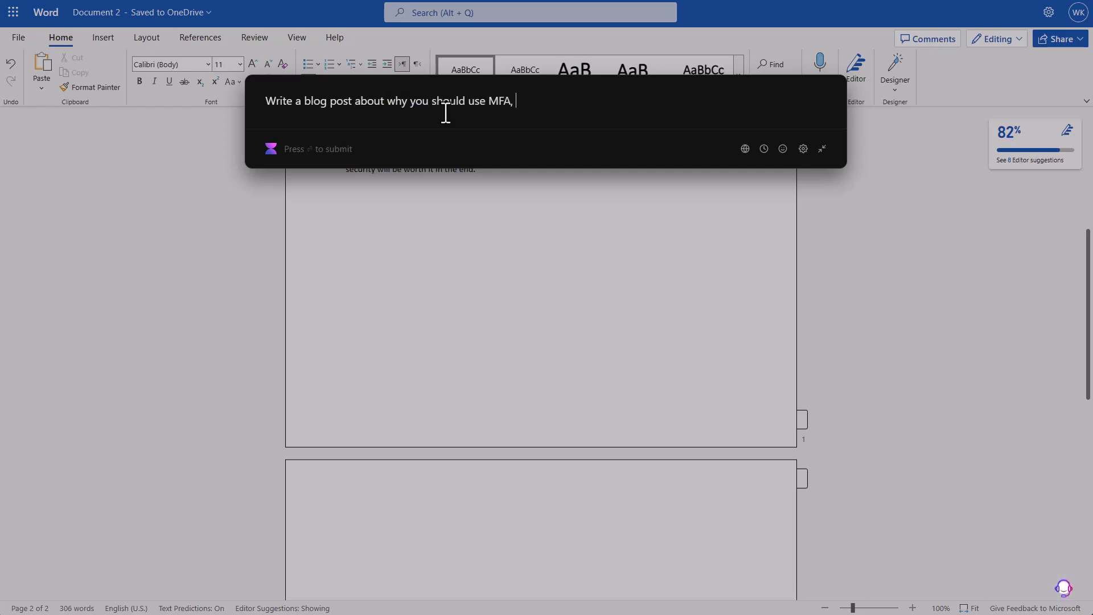
pyautogui.write('have discus')
pyautogui.hotkey('ctrl', 'BackSpace')
pyautogui.hotkey('ctrl', 'BackSpace')
pyautogui.write('please do inlucde')
pyautogui.write(' thes')
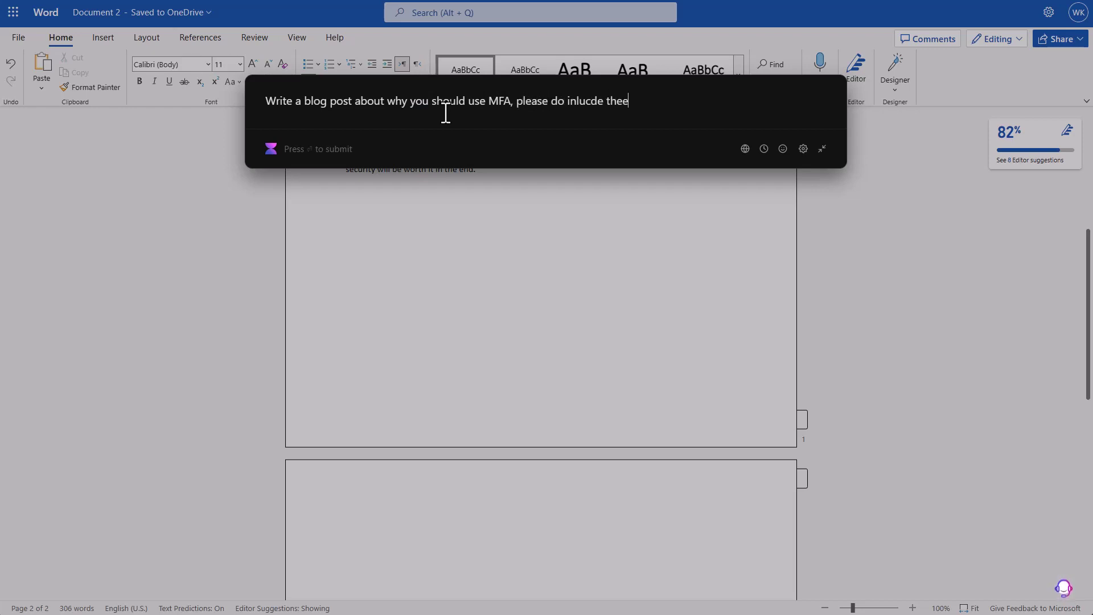
pyautogui.write('e tpics in')
pyautogui.press('BackSpace')
pyautogui.press('BackSpace')
pyautogui.press('BackSpace')
pyautogui.press('BackSpace')
pyautogui.press('BackSpace')
pyautogui.press('BackSpace')
pyautogui.press('BackSpace')
pyautogui.press('BackSpace')
pyautogui.write('topics in the post.')
pyautogui.hotkey('shift', 'Return')
pyautogui.hotkey('ctrl', 'v')
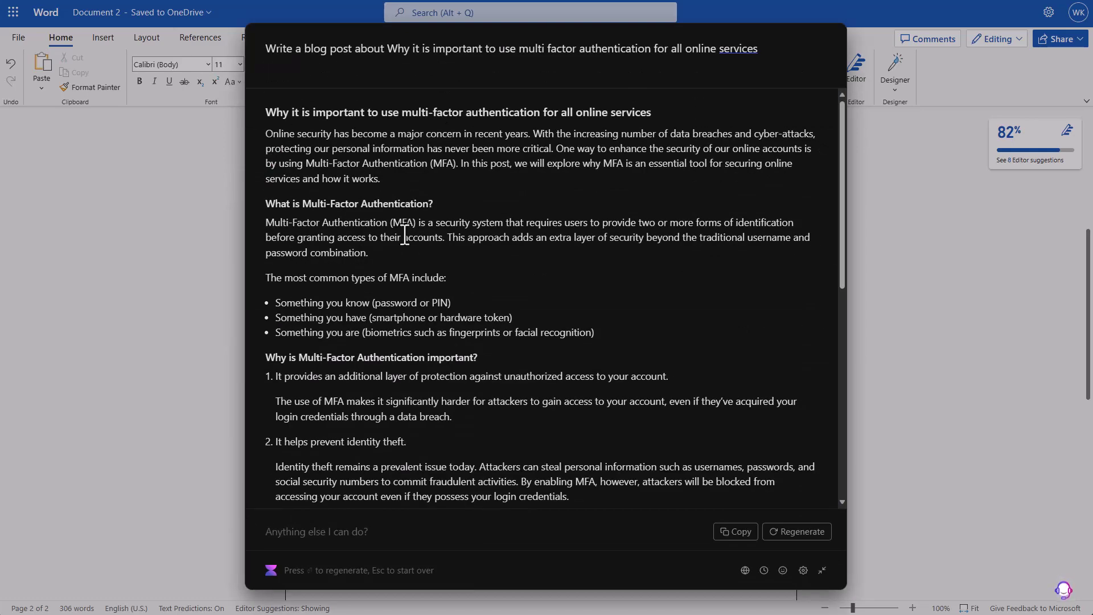
# - Copy the generated MFA blog post with section headings and close Copilotly
pyautogui.scroll(-10, 405, 235)
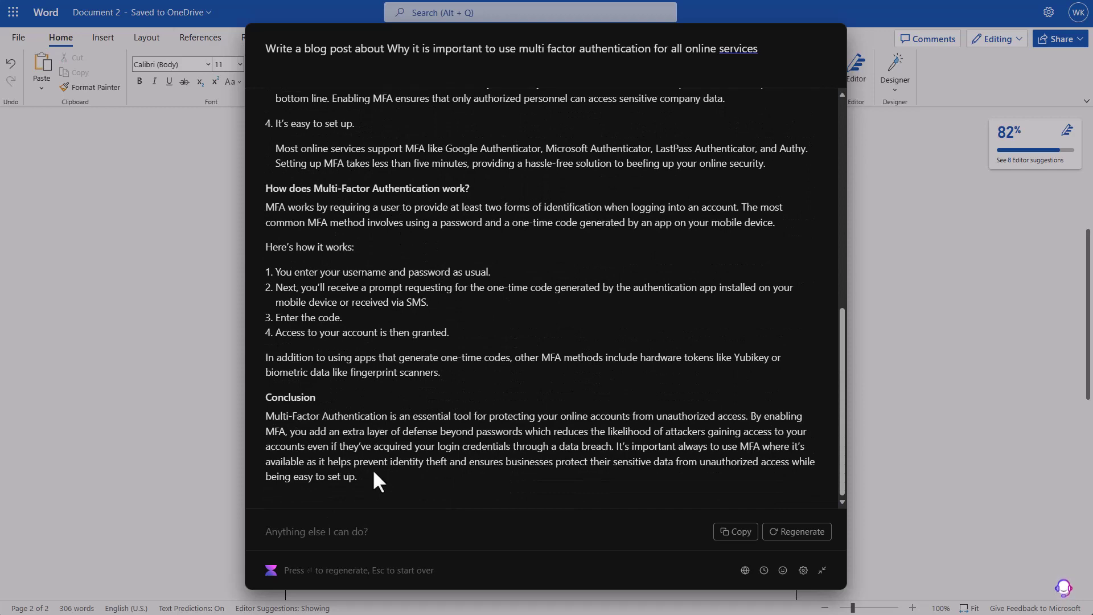
pyautogui.scroll(10, 697, 245)
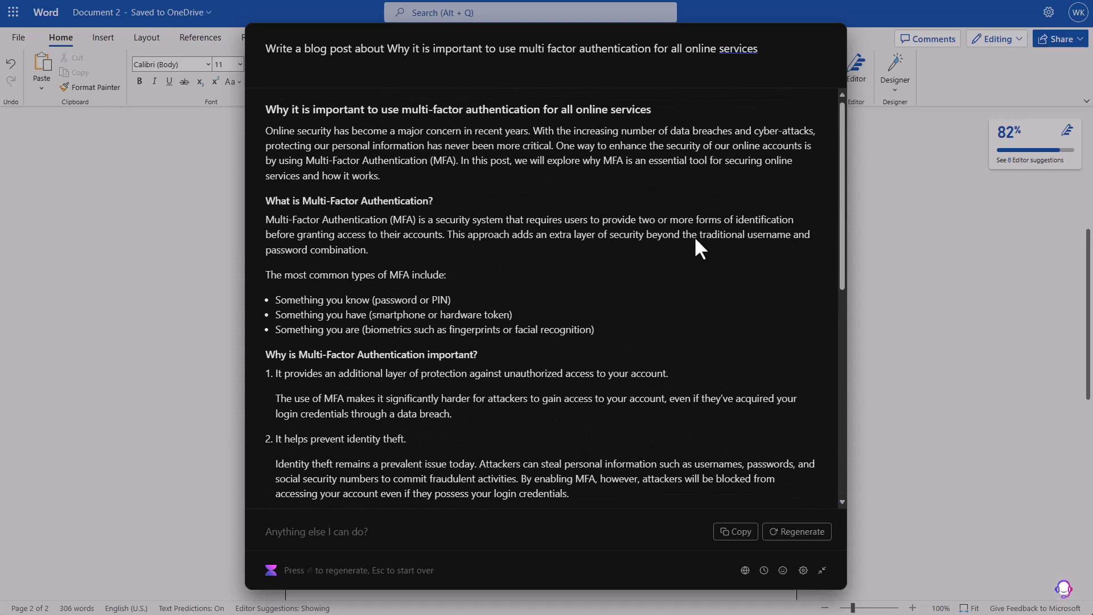
pyautogui.click(740, 532)
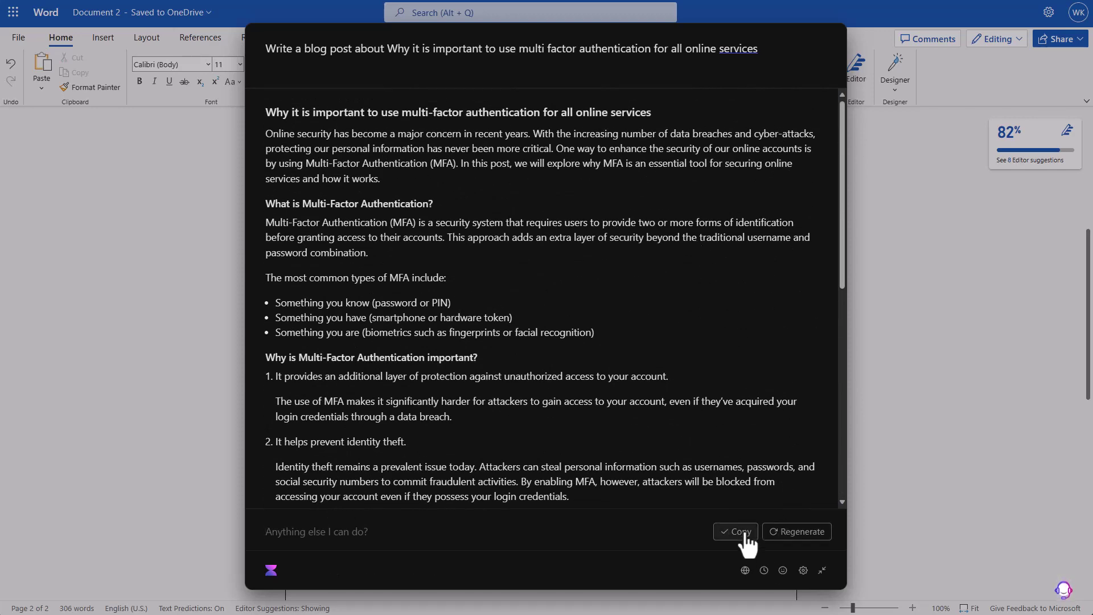
pyautogui.click(935, 402)
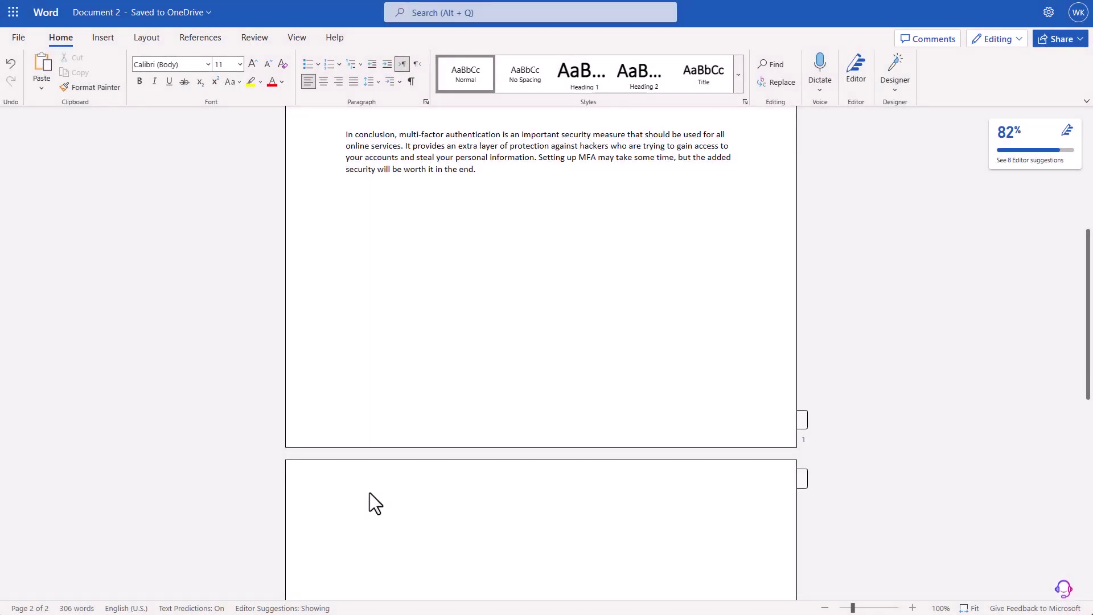
# - Paste the second multi-factor authentication post at the end of the Word document
pyautogui.hotkey('ctrl', 'v')
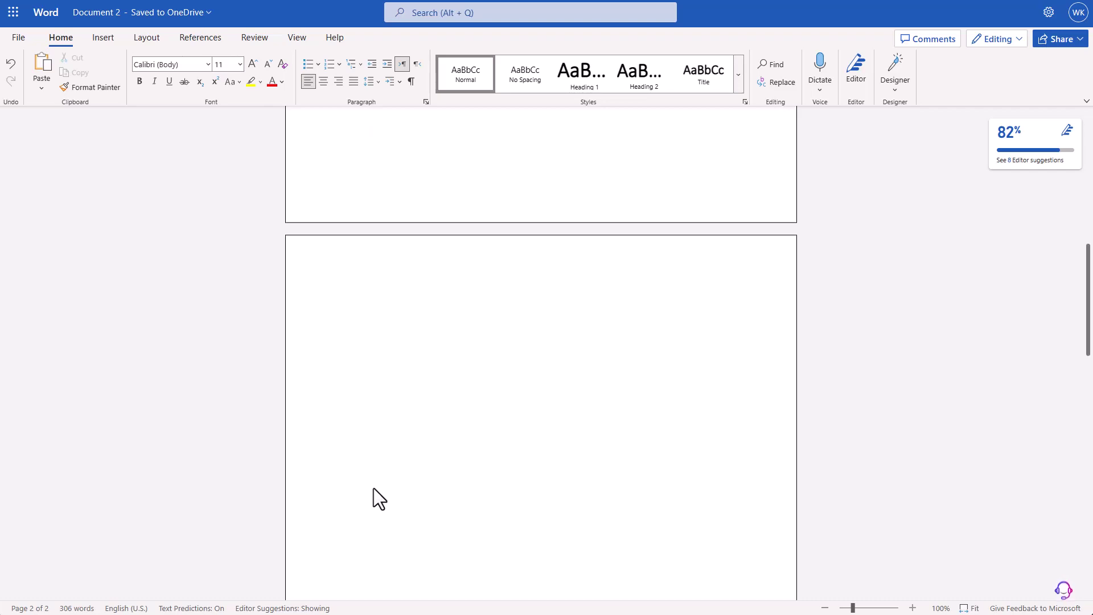
pyautogui.hotkey('ctrl', 'v')
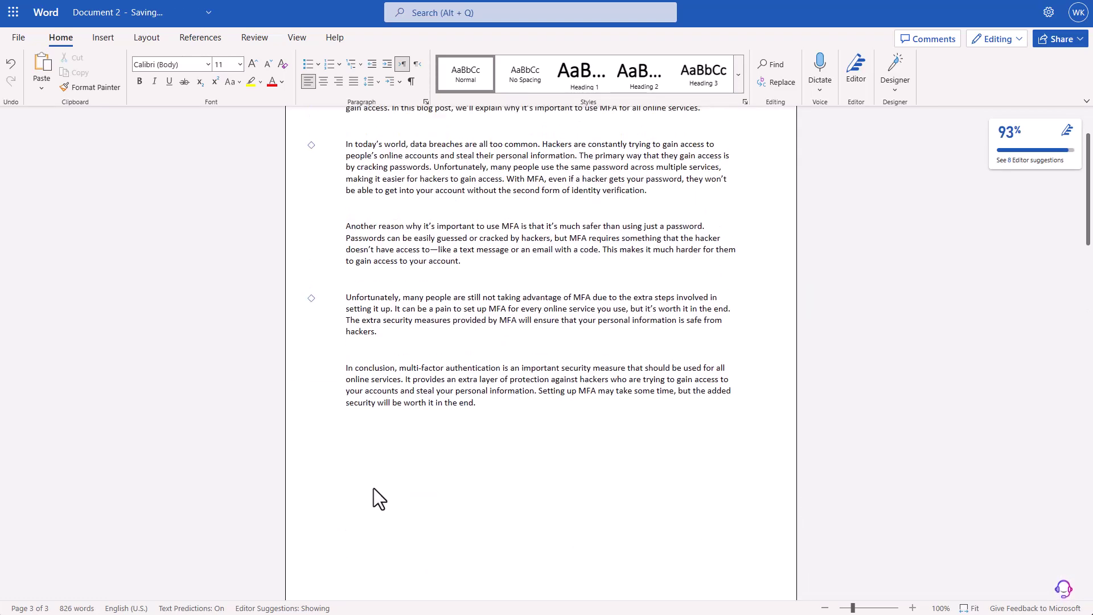
pyautogui.scroll(-5, 375, 489)
pyautogui.scroll(-4, 373, 489)
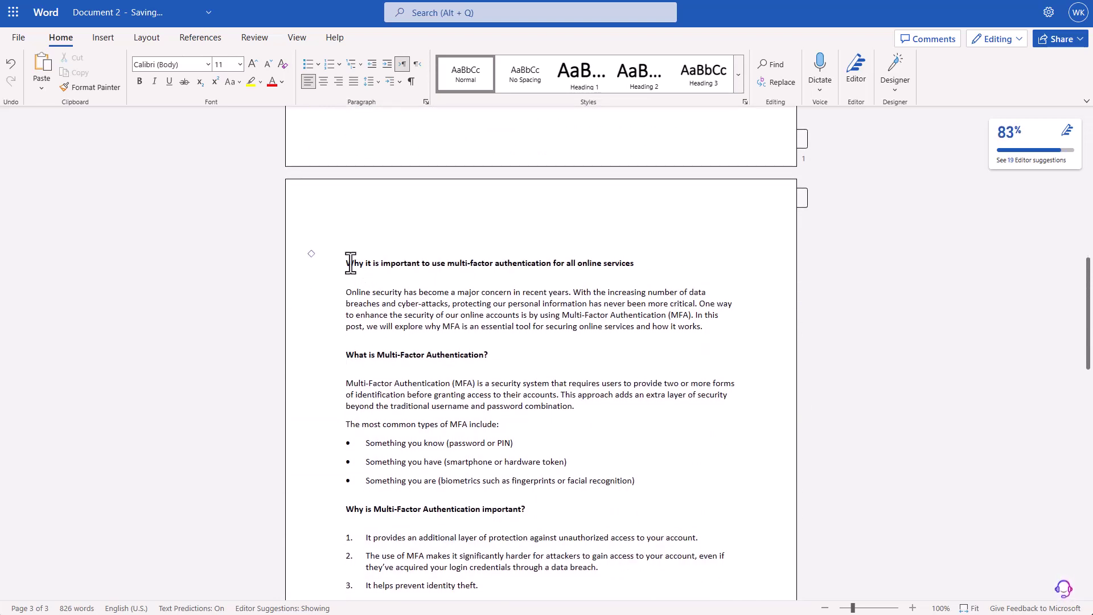
# - Select the pasted post to review it, then deselect, leaving the caret after the conclusion
pyautogui.moveTo(513, 562); pyautogui.dragTo(347, 261)
pyautogui.scroll(-7, 485, 549)
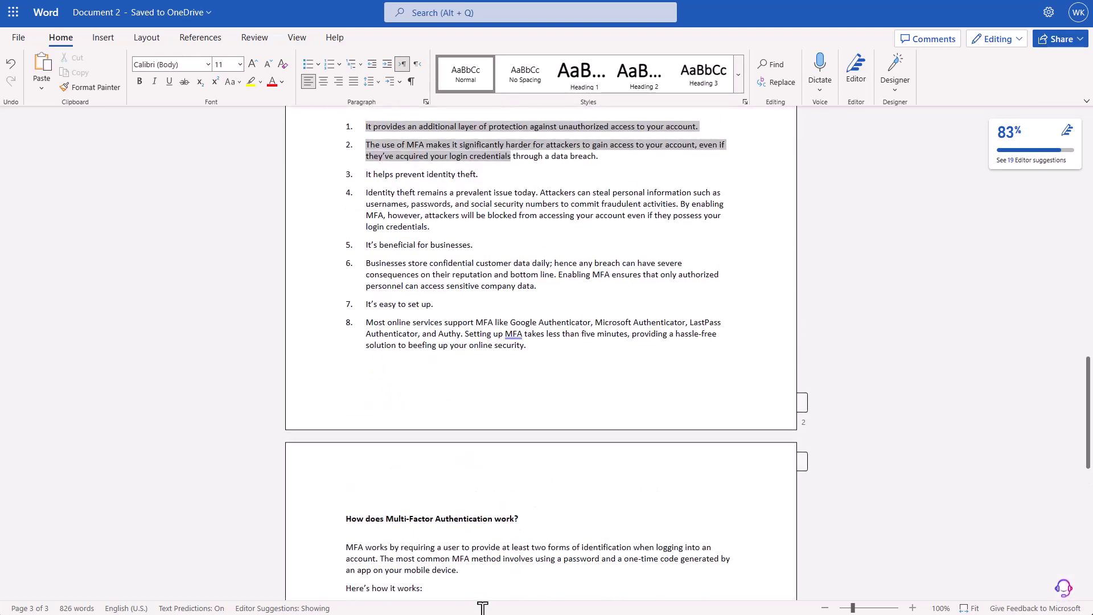
pyautogui.moveTo(477, 613); pyautogui.dragTo(408, 410)
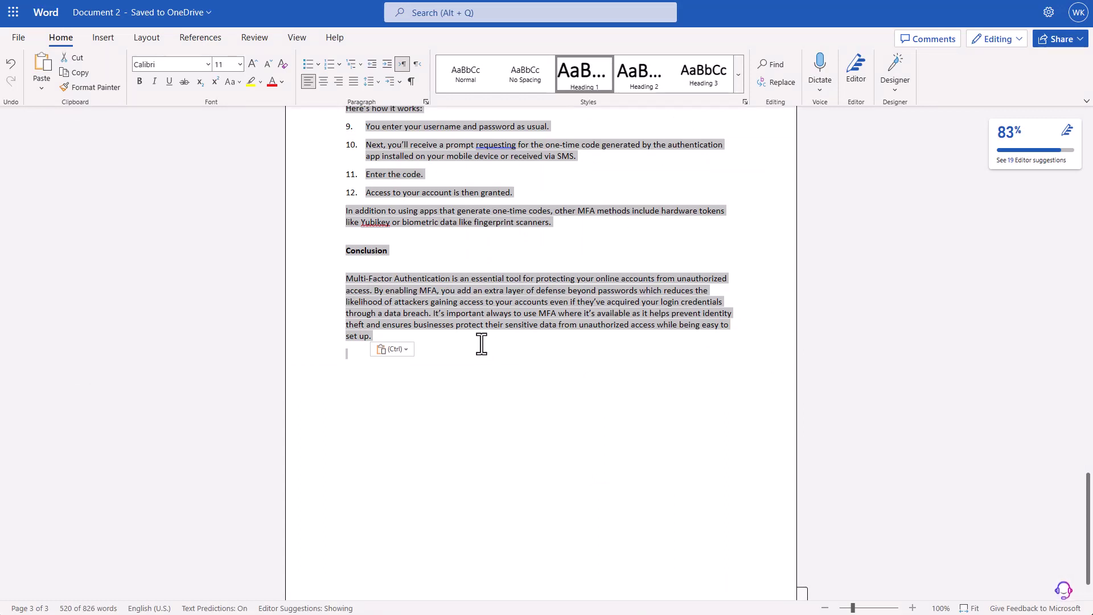
pyautogui.click(481, 343)
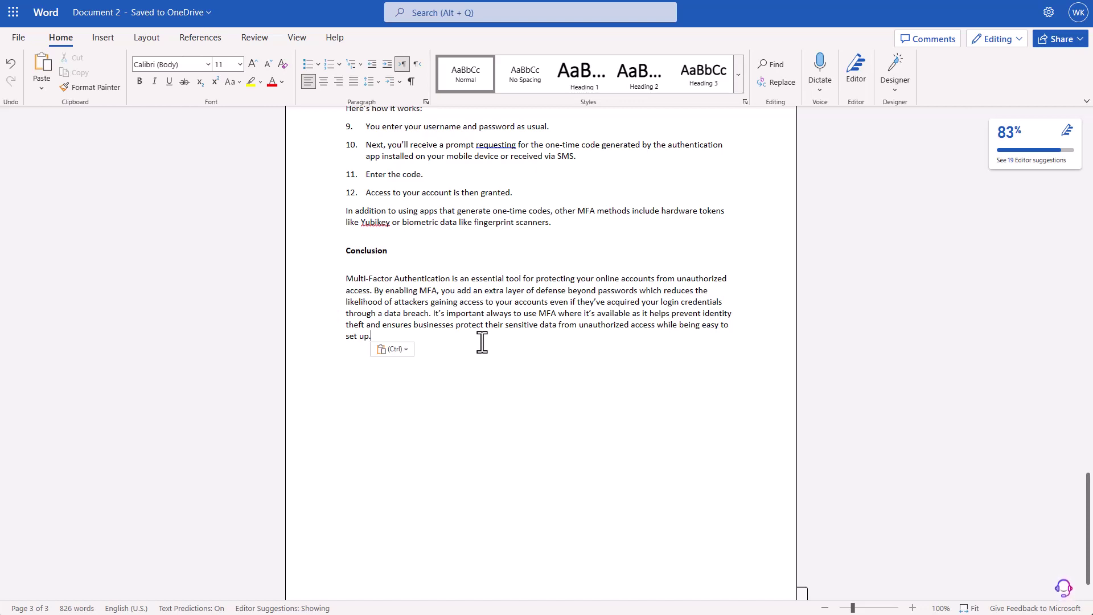
pyautogui.scroll(4, 483, 342)
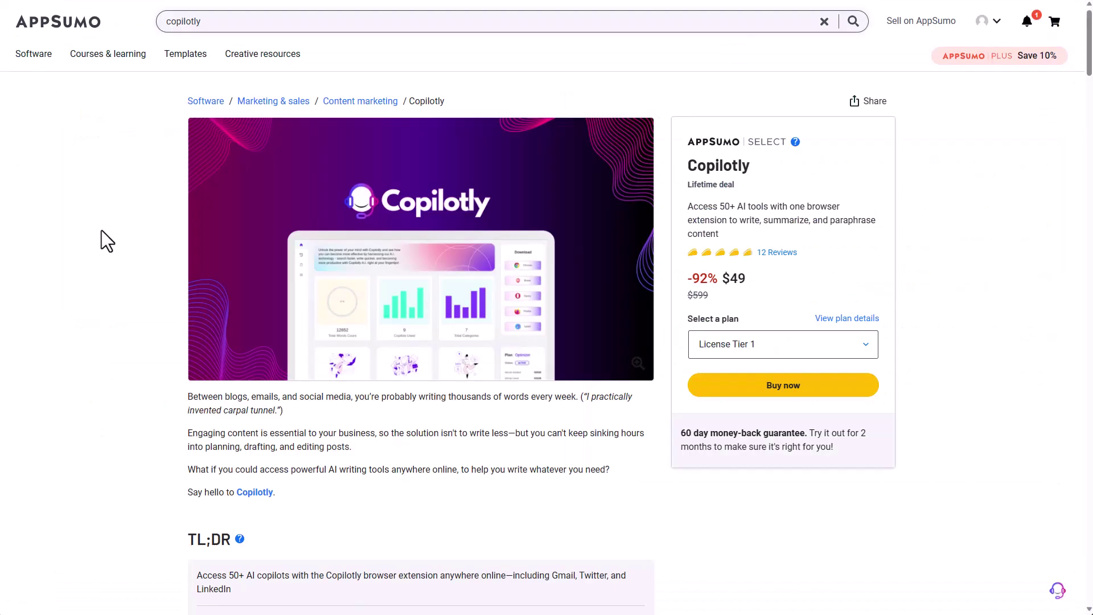
pyautogui.scroll(-6, 101, 230)
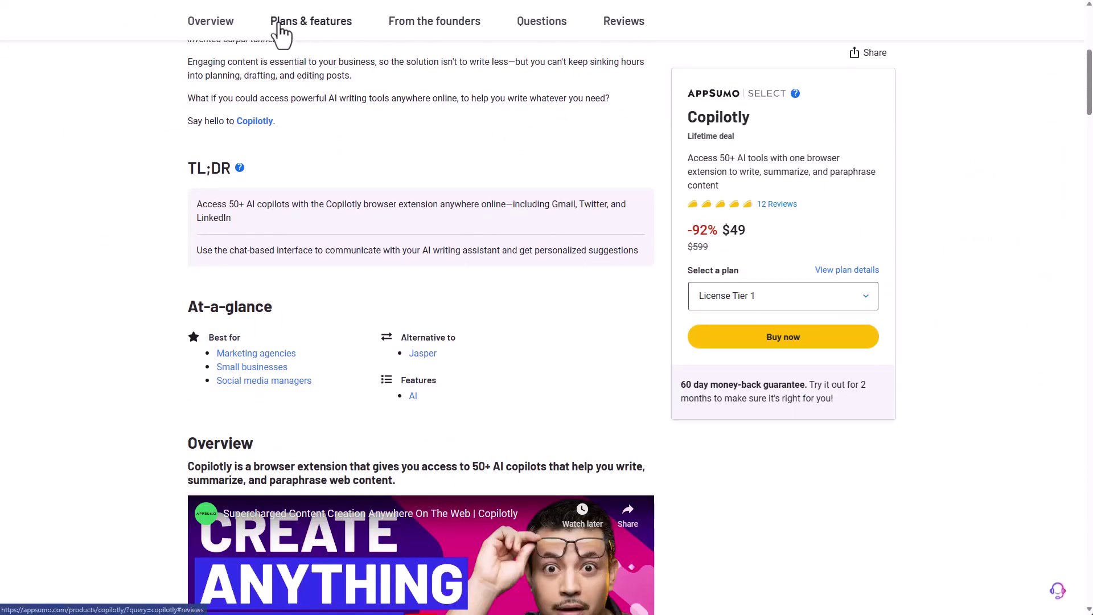
# - View Copilotly's Plans & features, keeping License Tier 1, to see the $49, $99 and $199 tiers
pyautogui.click(285, 26)
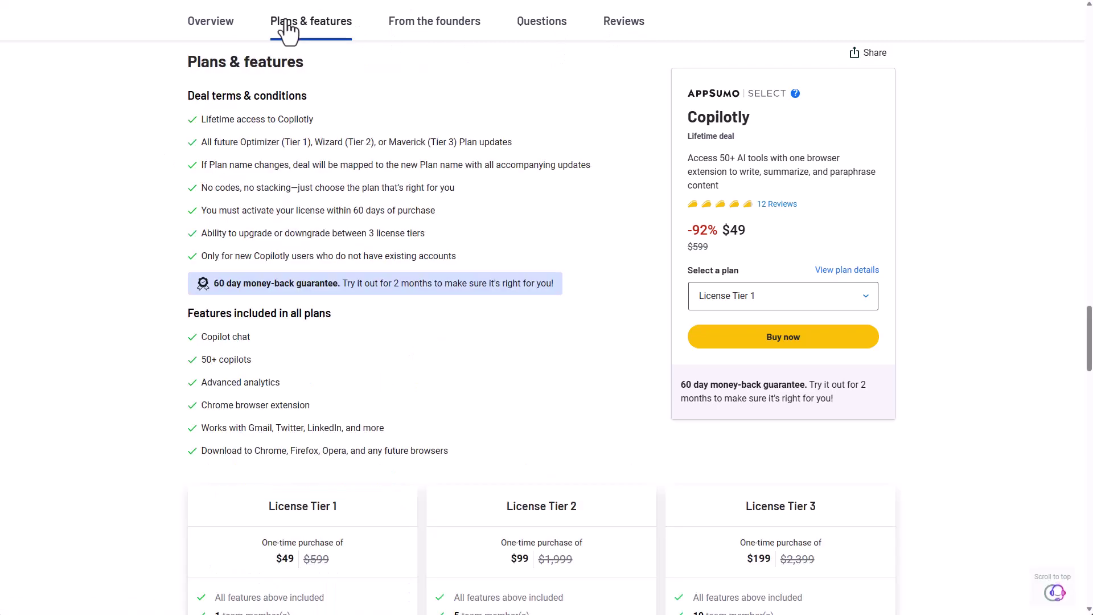
pyautogui.click(836, 302)
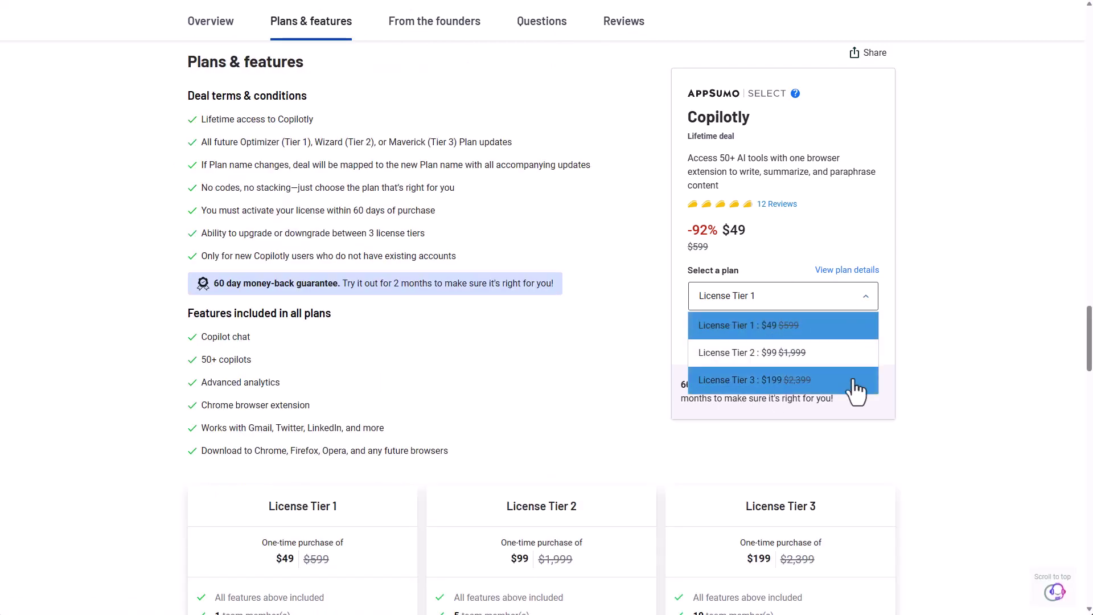
pyautogui.click(922, 378)
pyautogui.scroll(-2, 922, 378)
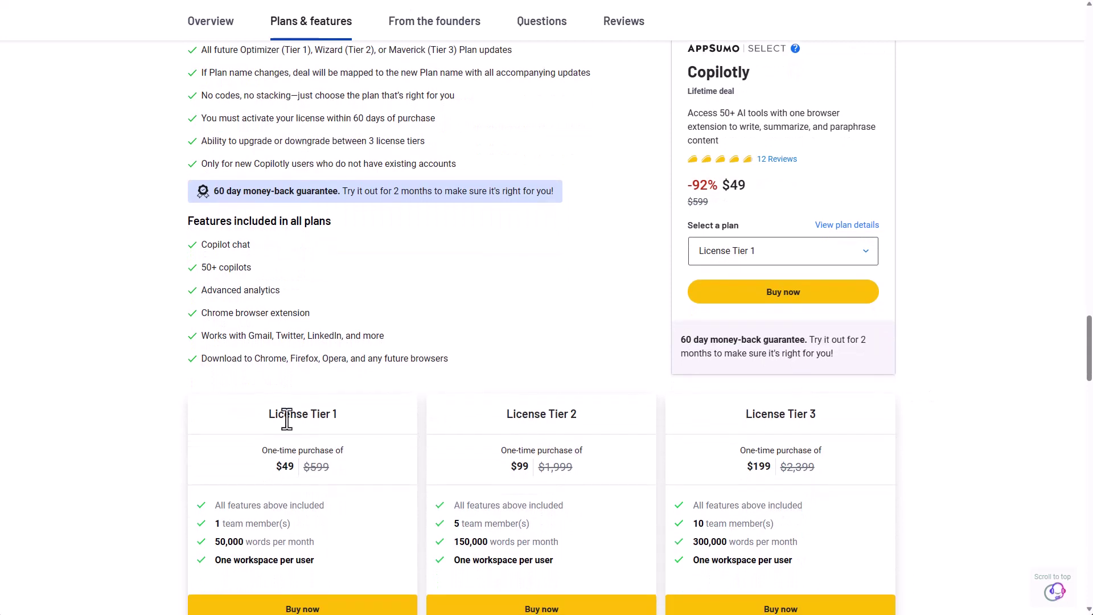
pyautogui.scroll(-2, 145, 413)
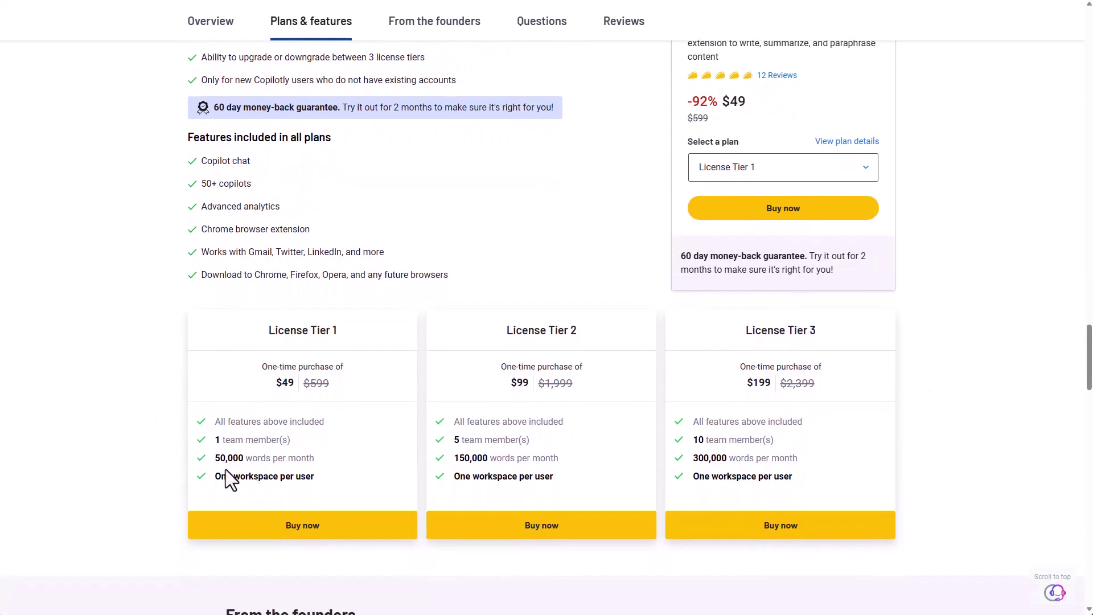
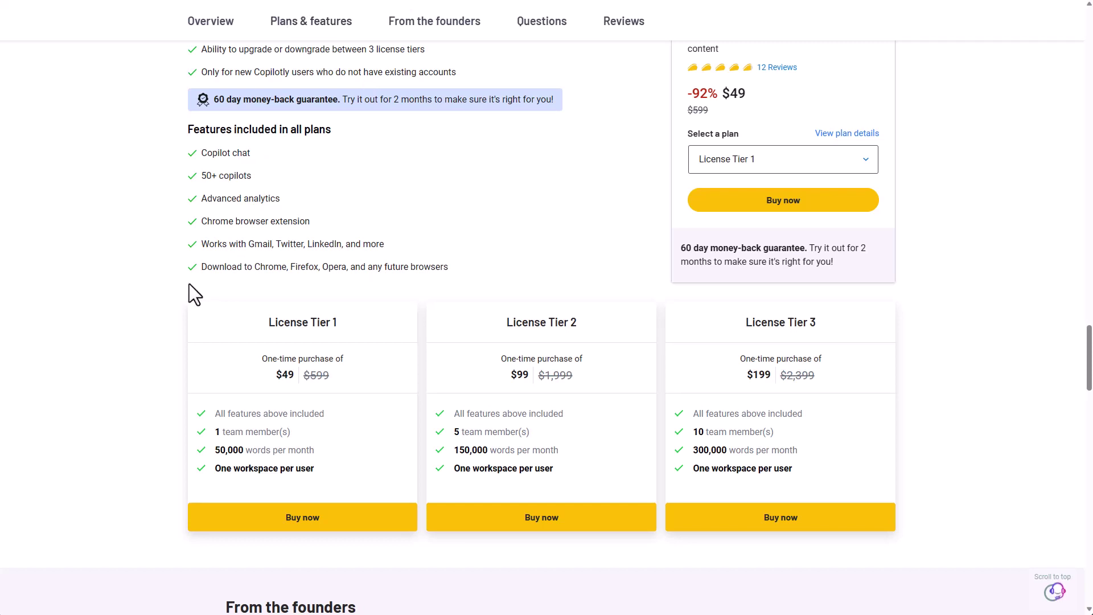
# - Select the '50+ copilots' feature text and invoke the AI assistant with Ctrl+Shift+C
pyautogui.scroll(5, 190, 286)
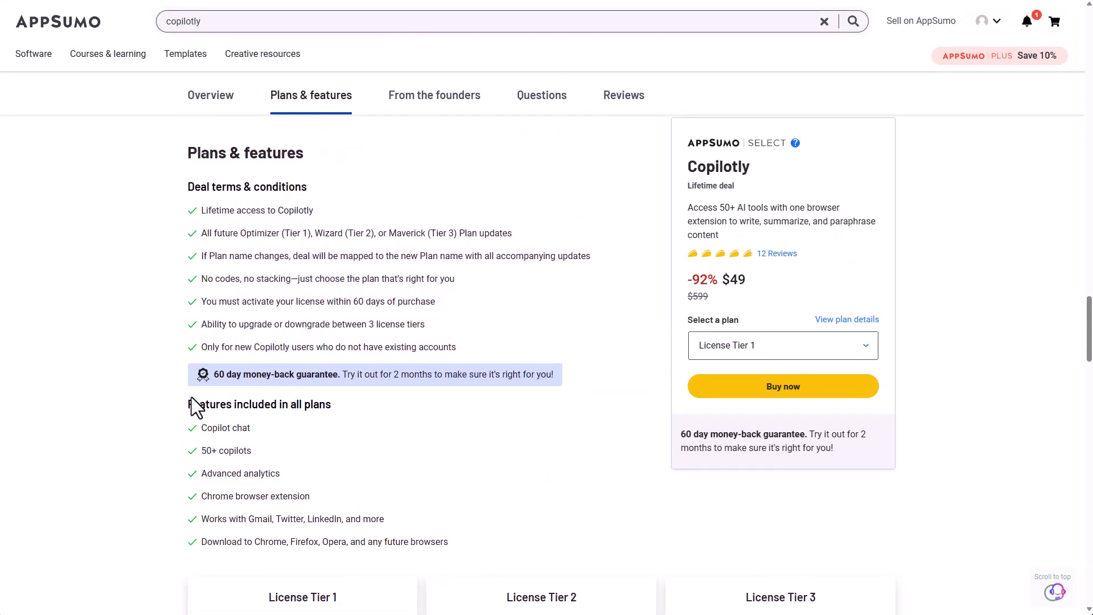
pyautogui.moveTo(199, 452); pyautogui.dragTo(264, 453)
pyautogui.hotkey('ctrl', 'shift', 'c')
# - Highlight the 'Only for new Copilotly users' term, then scroll through the deal's plan details
pyautogui.moveTo(204, 350); pyautogui.dragTo(483, 348)
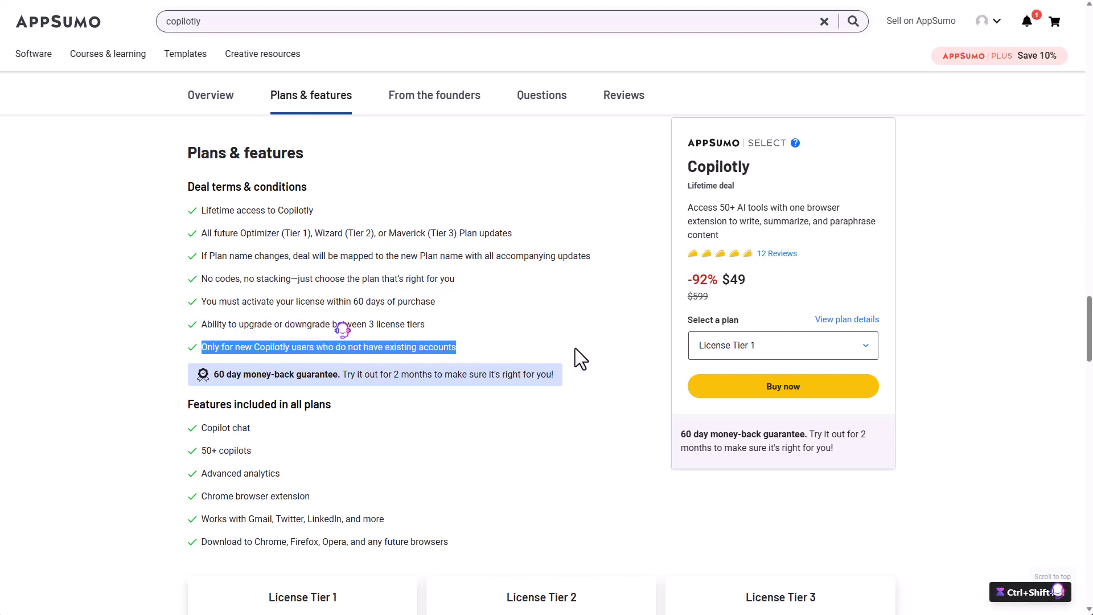
pyautogui.click(589, 346)
pyautogui.scroll(-5, 612, 334)
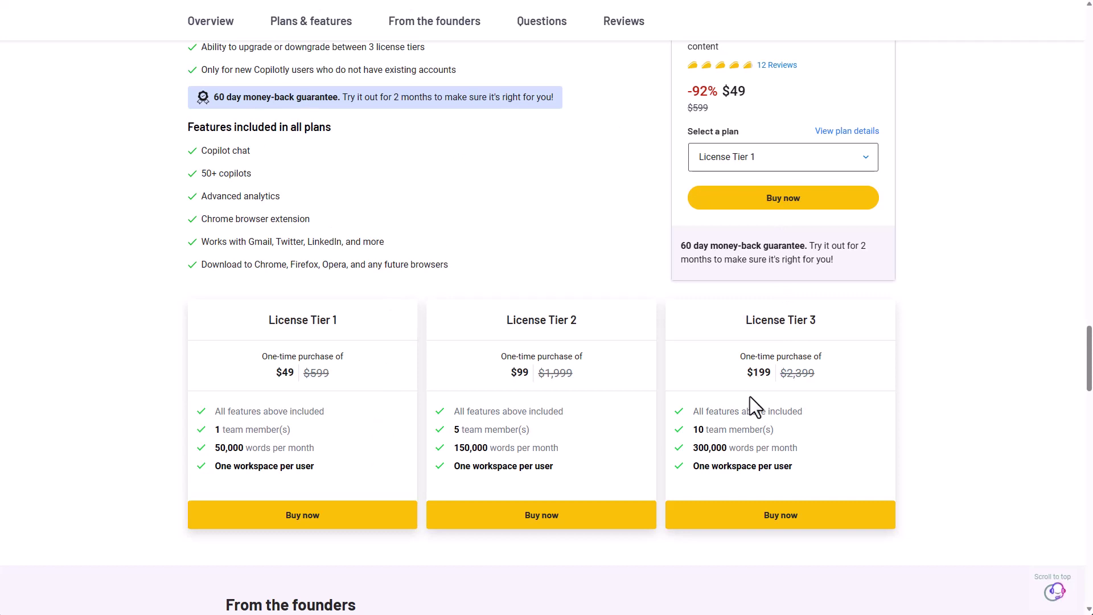
pyautogui.scroll(2, 750, 397)
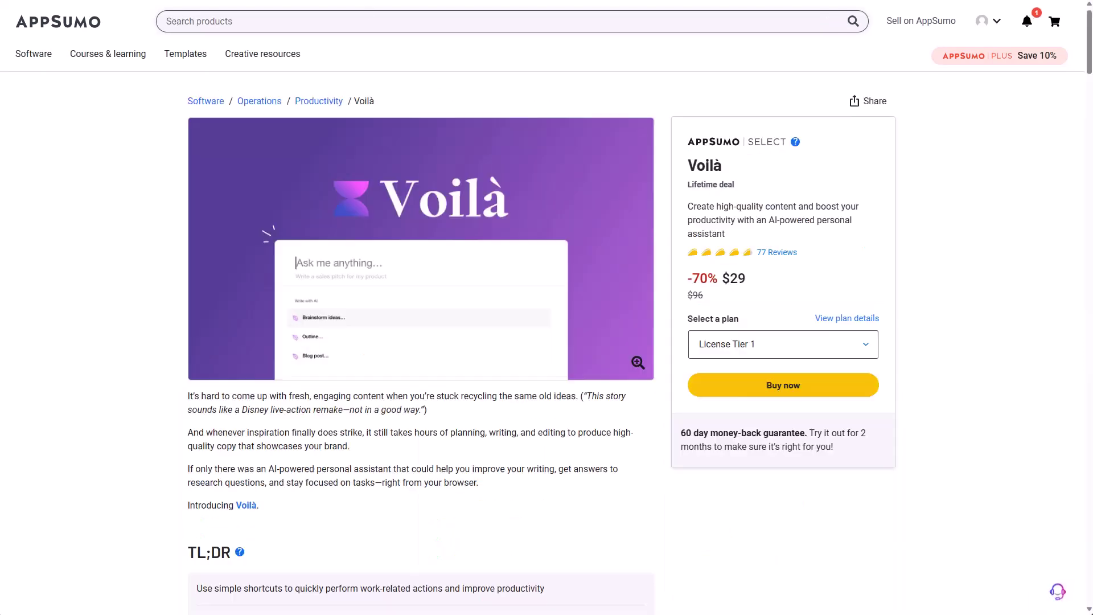
# - Review Voilà's $29 and $119 license tiers, highlighting the 'Extract key information from any document' feature
pyautogui.scroll(-8, 323, 94)
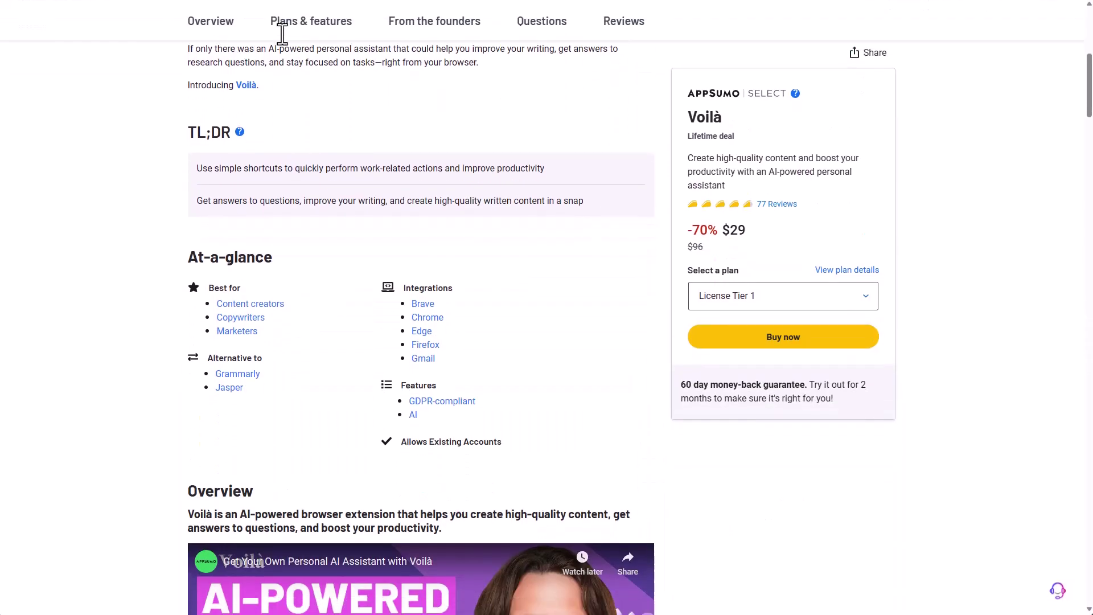
pyautogui.click(308, 25)
pyautogui.scroll(-5, 352, 320)
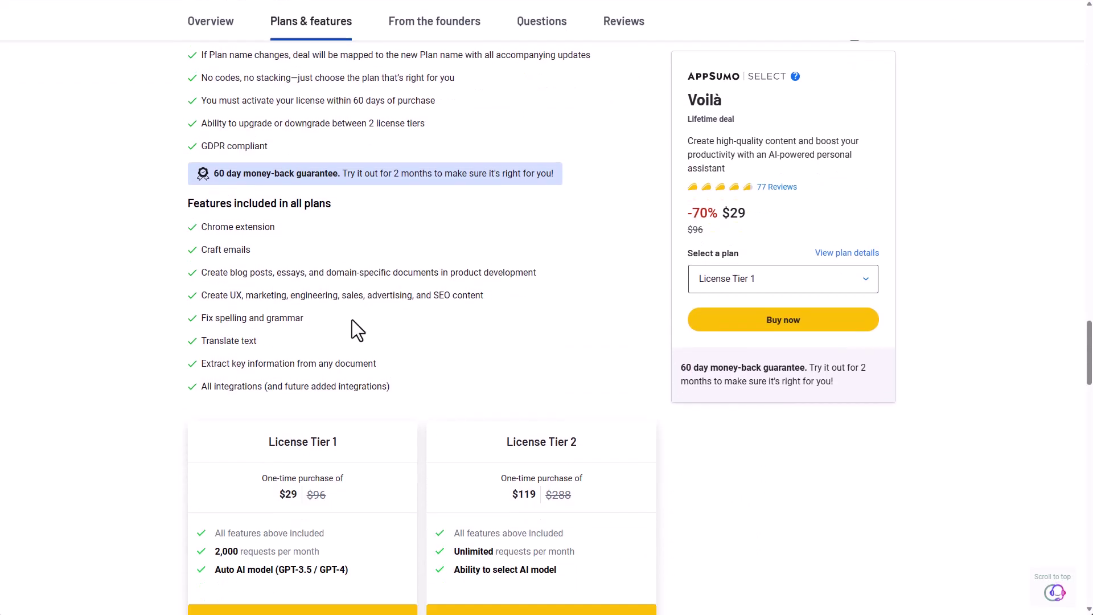
pyautogui.scroll(-2, 352, 319)
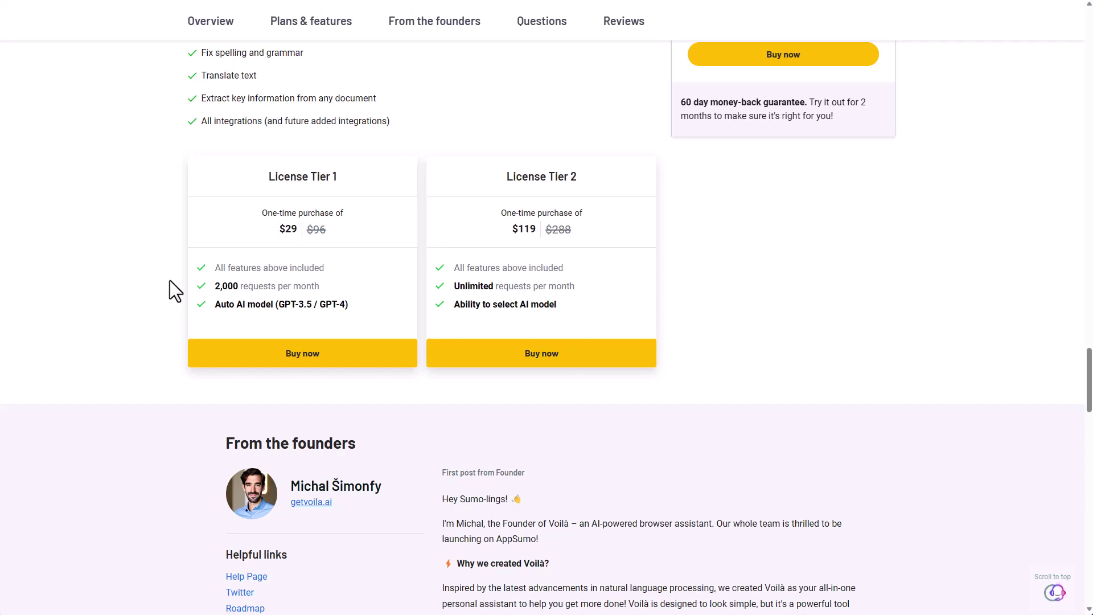
pyautogui.scroll(2, 220, 125)
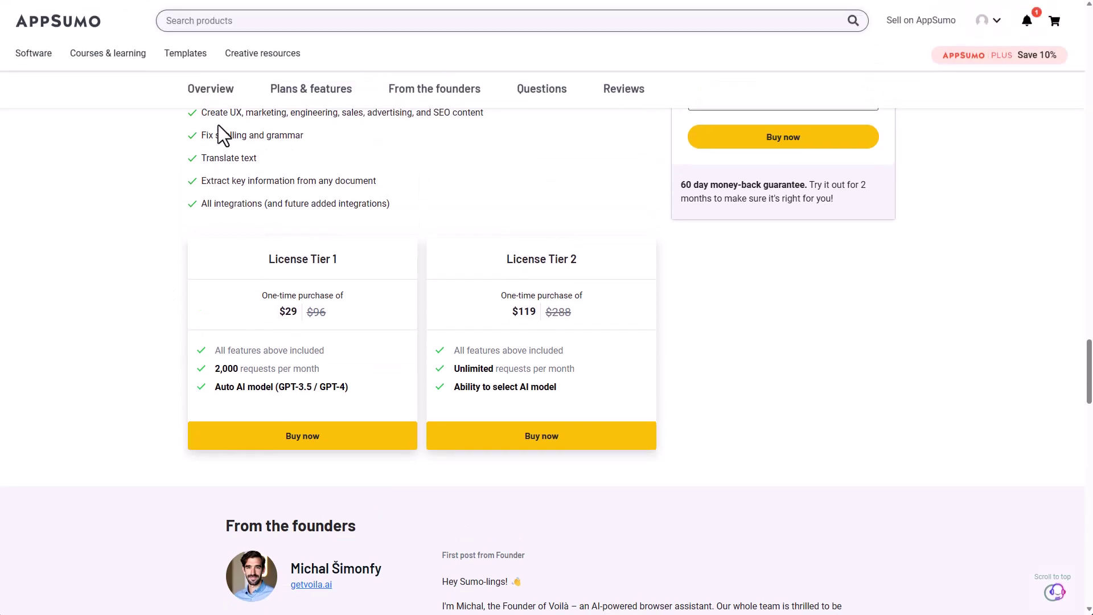
pyautogui.scroll(2, 224, 189)
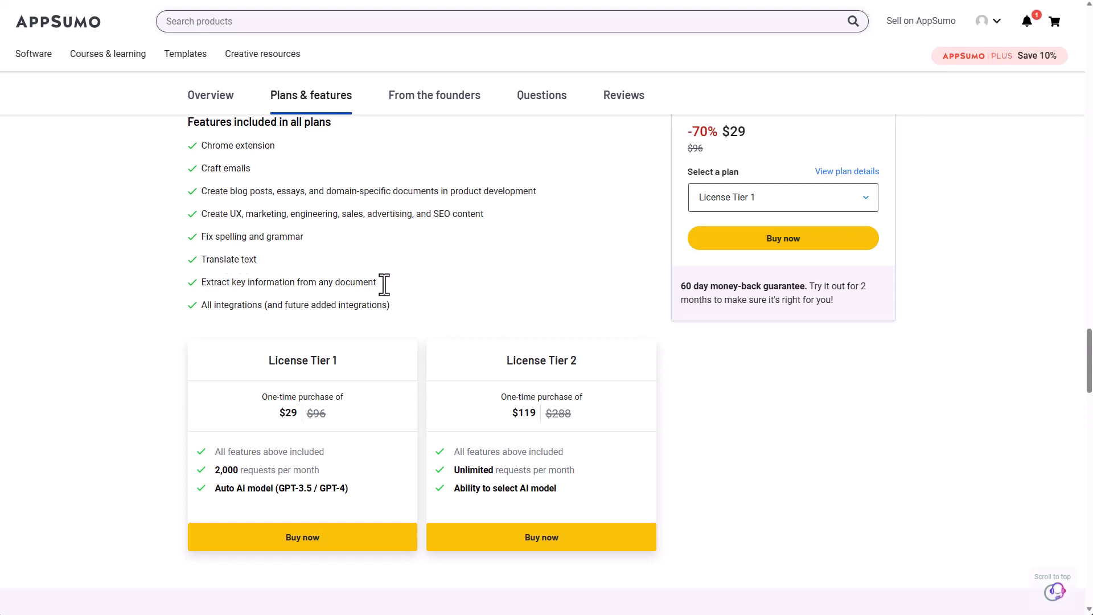
pyautogui.moveTo(201, 282); pyautogui.dragTo(395, 288)
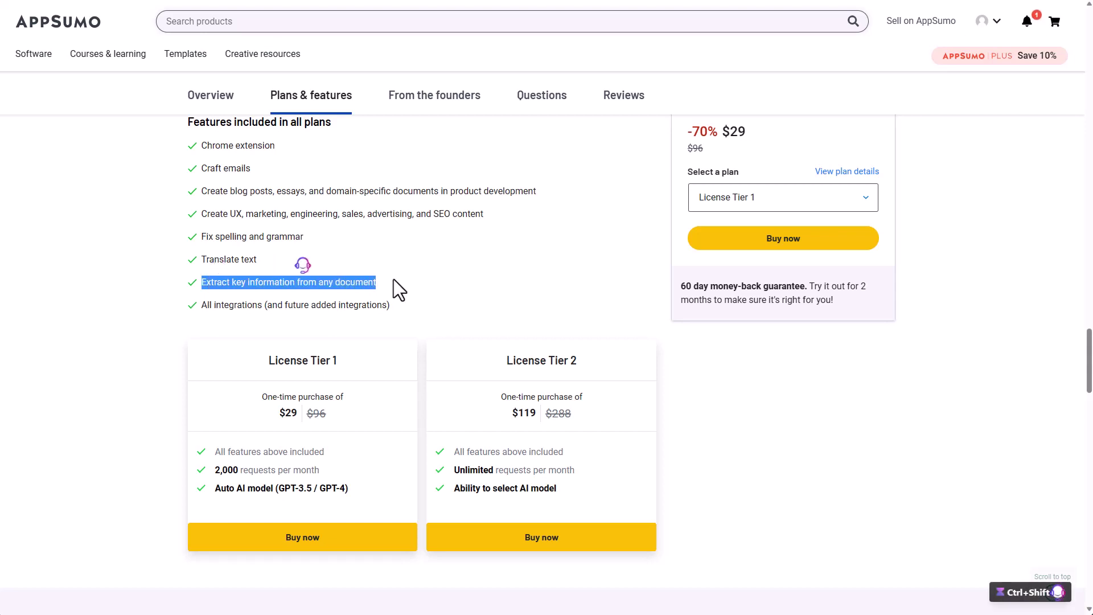
pyautogui.click(421, 287)
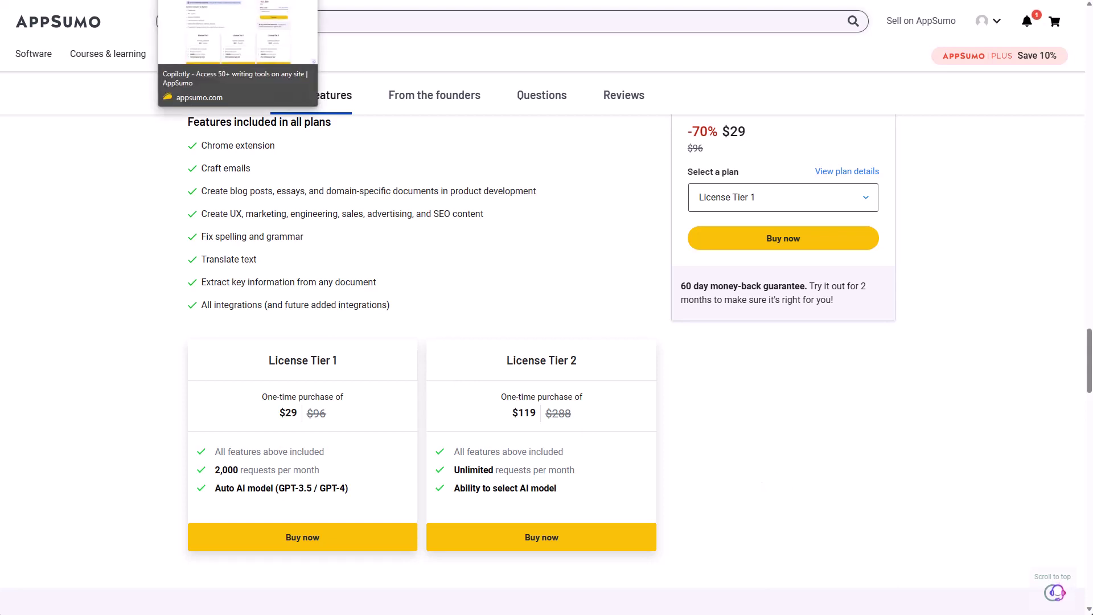
# - Open the 'Pros and Cons of a product/services' action in Voilà, read its description, and cancel
pyautogui.click(291, 0)
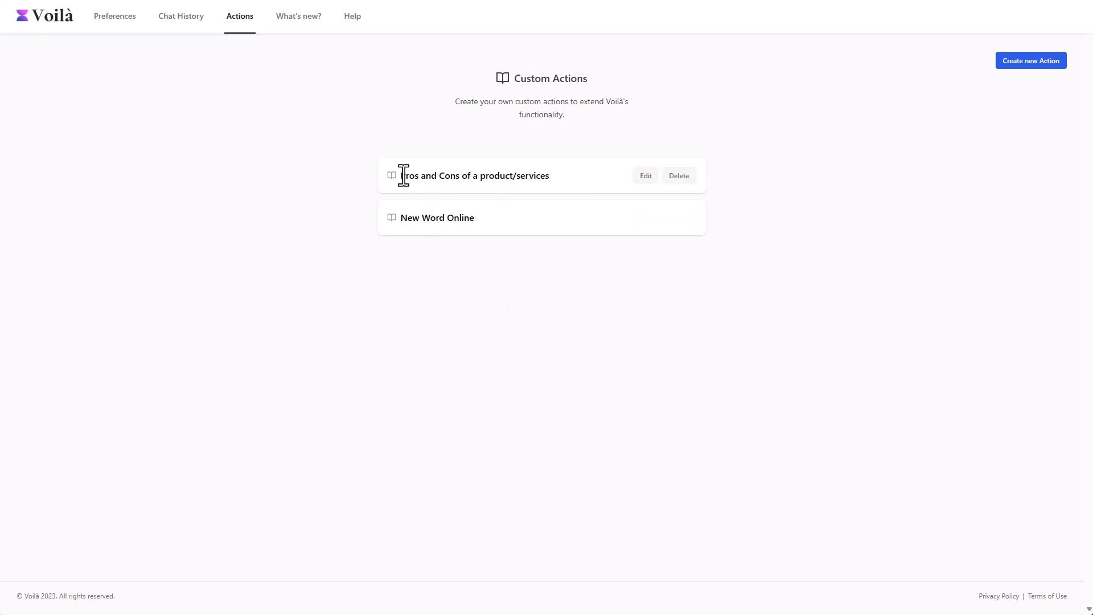
pyautogui.click(646, 176)
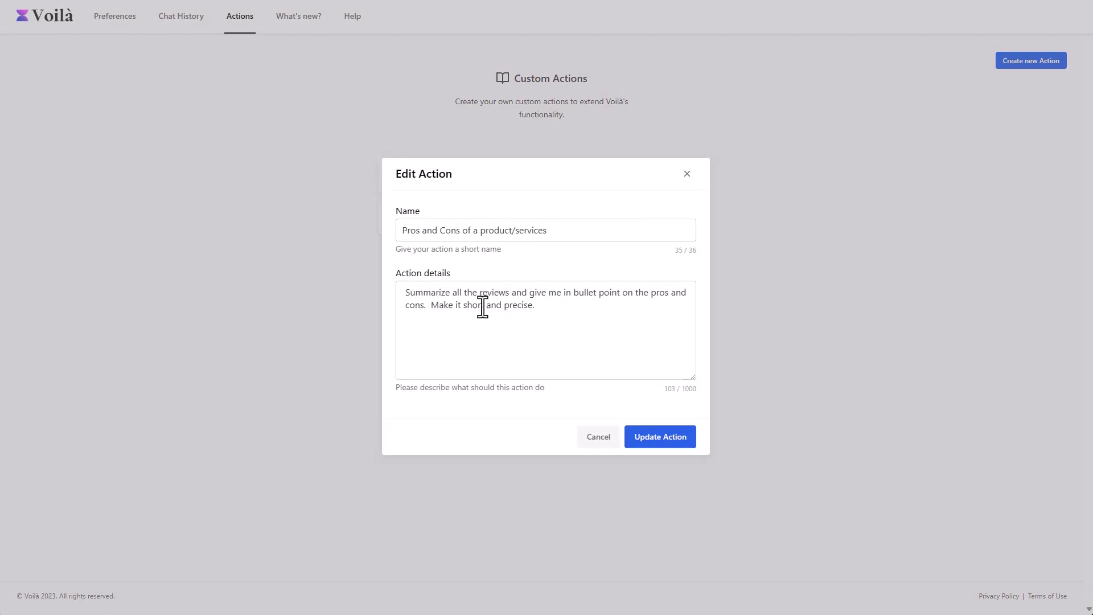
pyautogui.moveTo(412, 299); pyautogui.dragTo(522, 298)
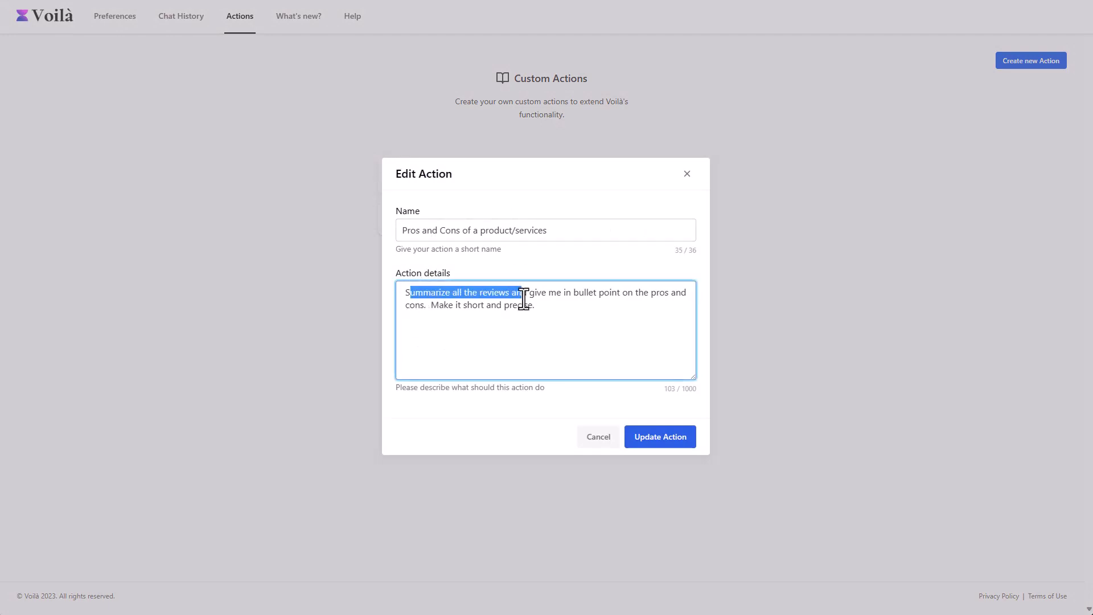
pyautogui.click(522, 297)
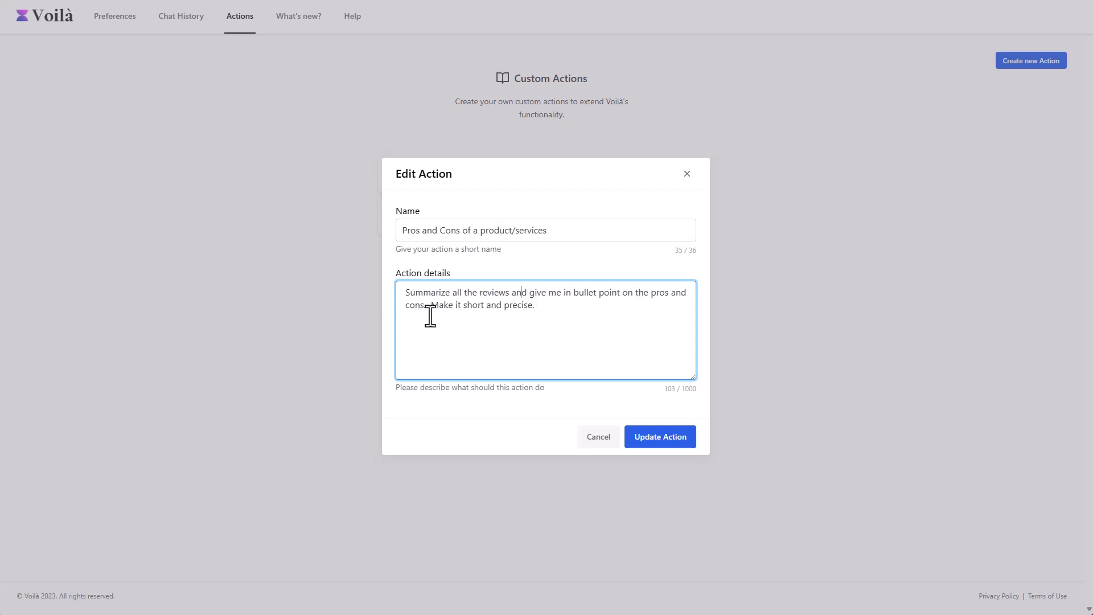
pyautogui.click(597, 439)
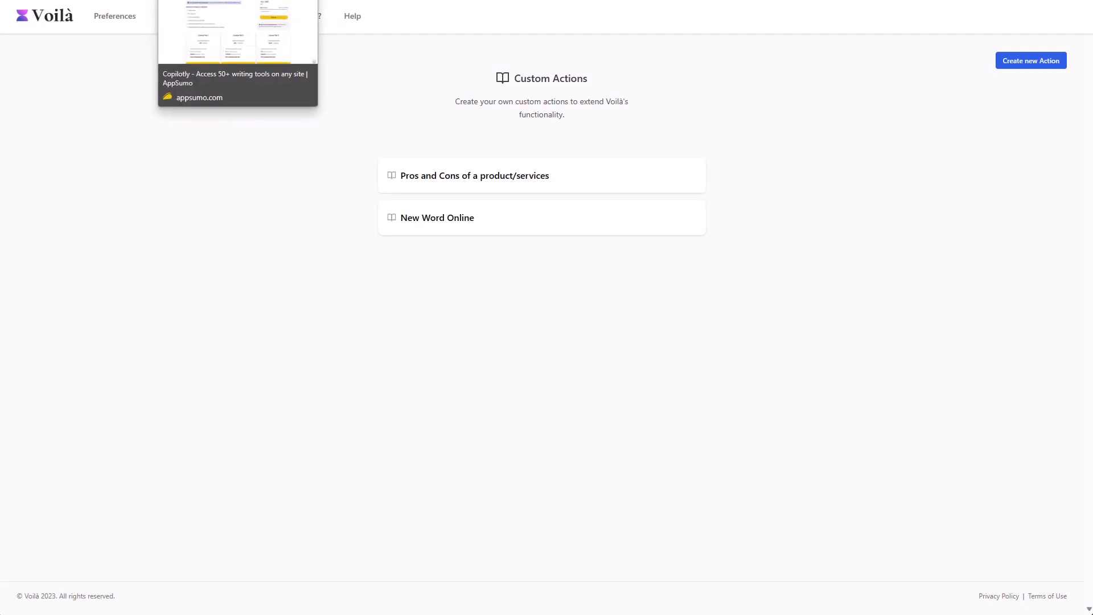
# - Open the Copilotly deal's Reviews and select a review together with the creator's reply
pyautogui.click(228, 1)
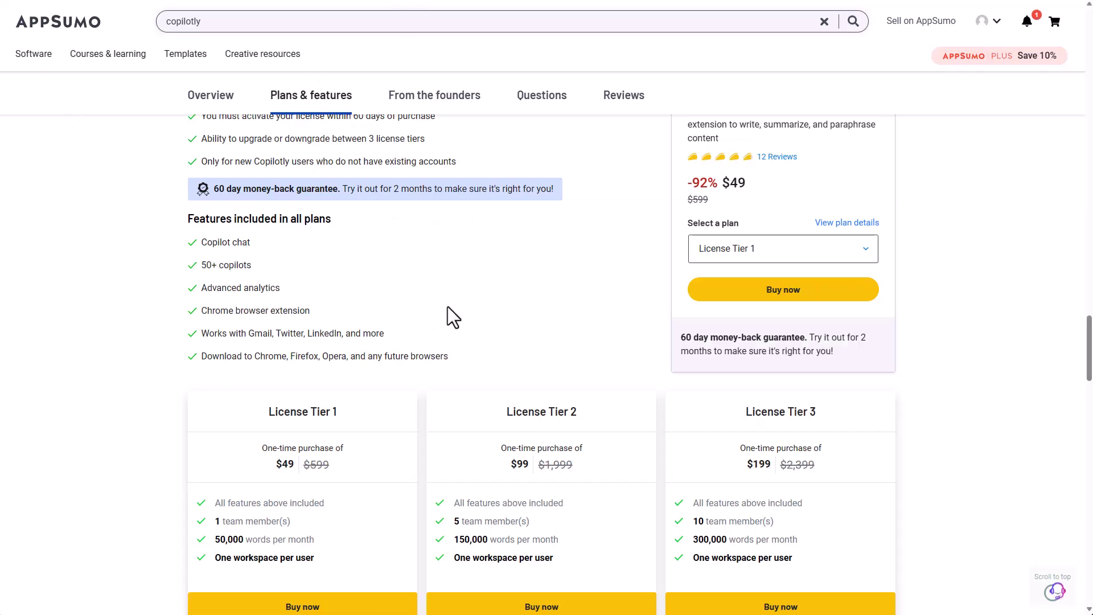
pyautogui.scroll(-12, 448, 306)
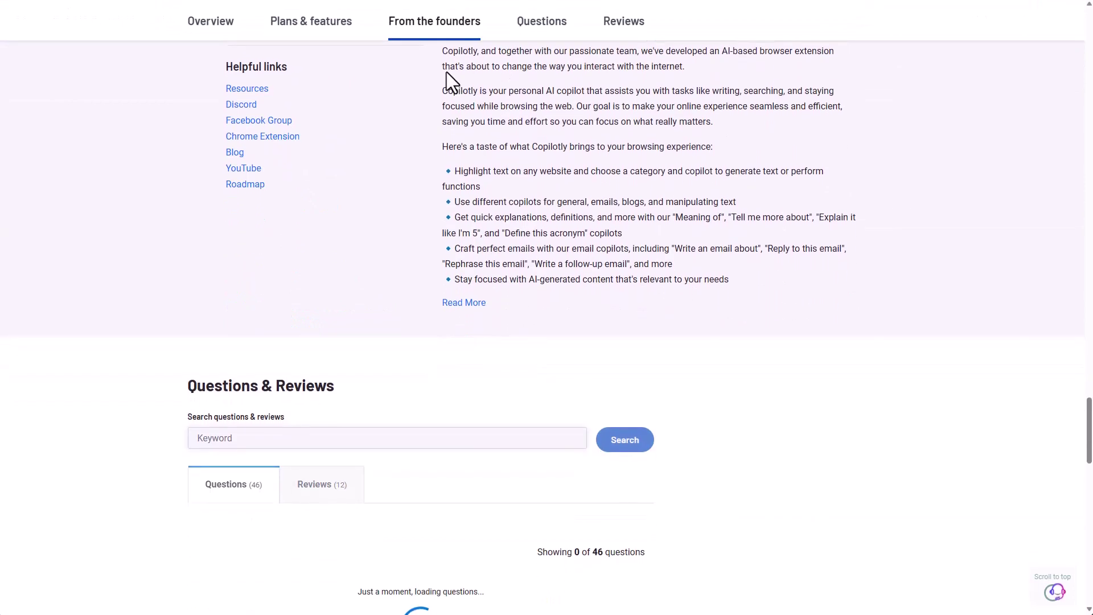
pyautogui.scroll(-6, 448, 80)
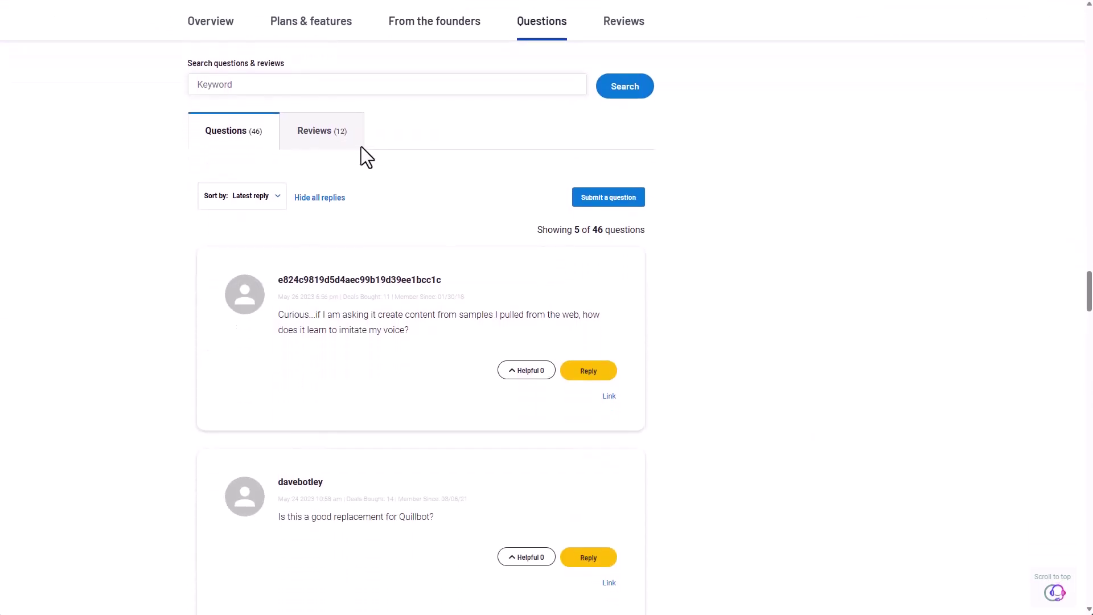
pyautogui.click(337, 132)
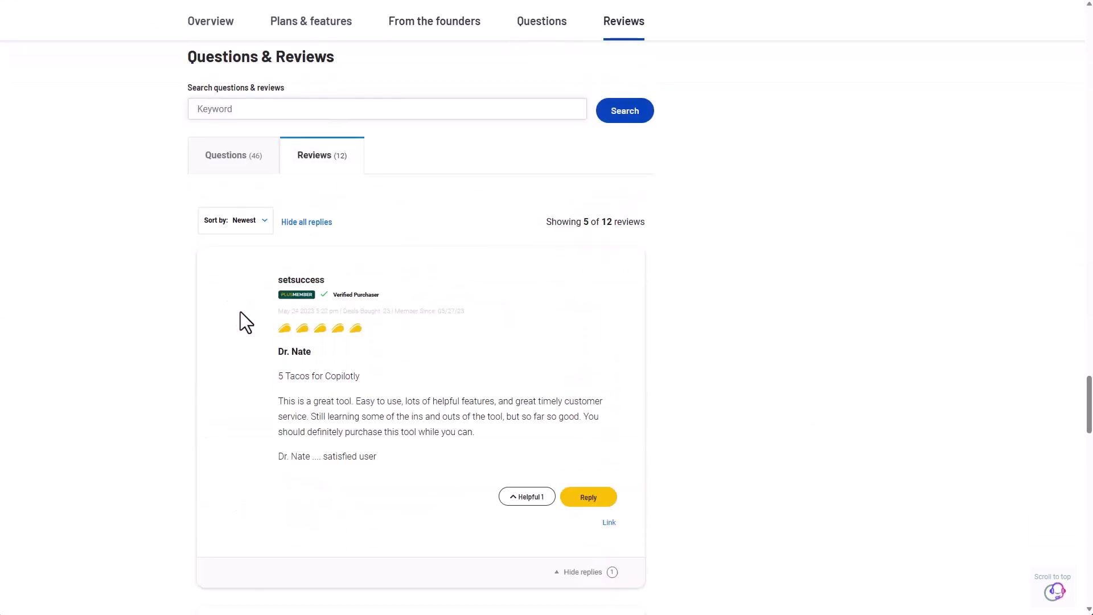
pyautogui.moveTo(268, 371); pyautogui.dragTo(460, 605)
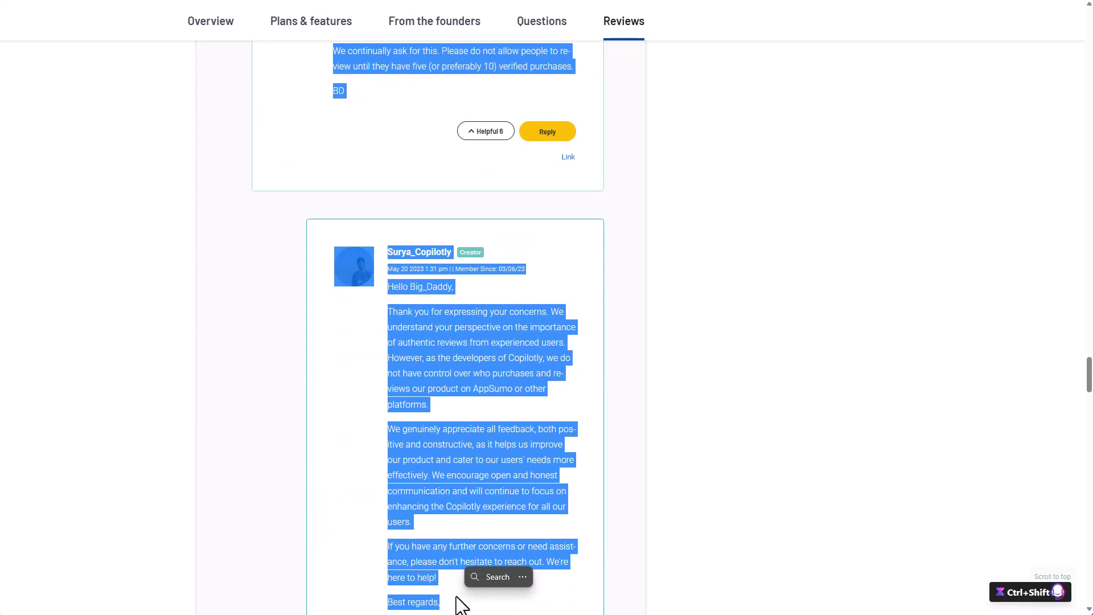
# - Invoke Voilà on the selected review with Ctrl+Shift+Space and scroll down to its custom actions
pyautogui.hotkey('ctrl', 'shift', 'space')
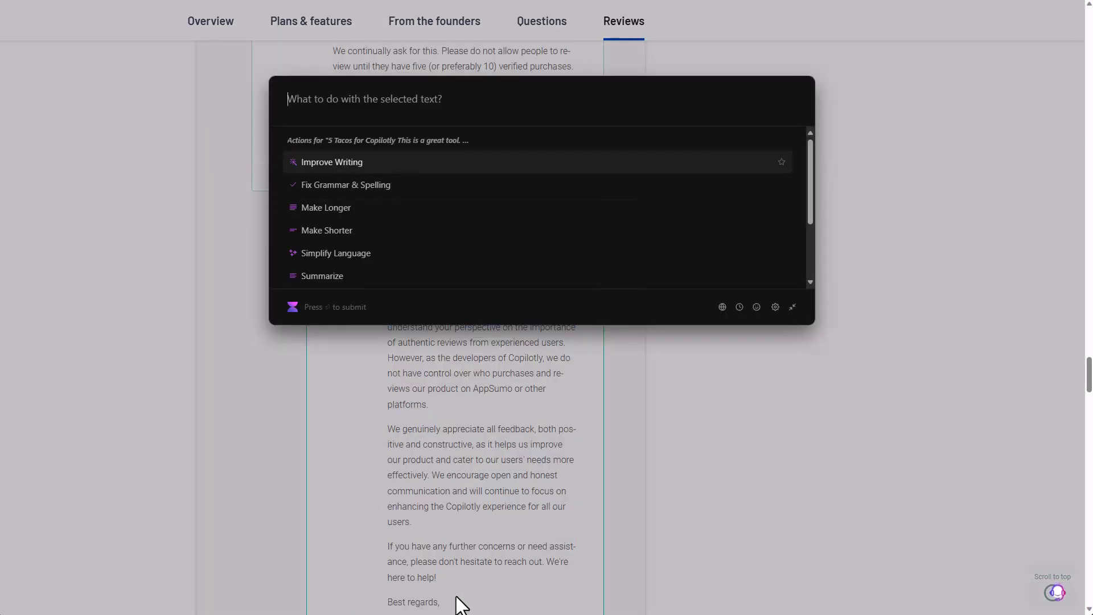
pyautogui.scroll(-2, 393, 176)
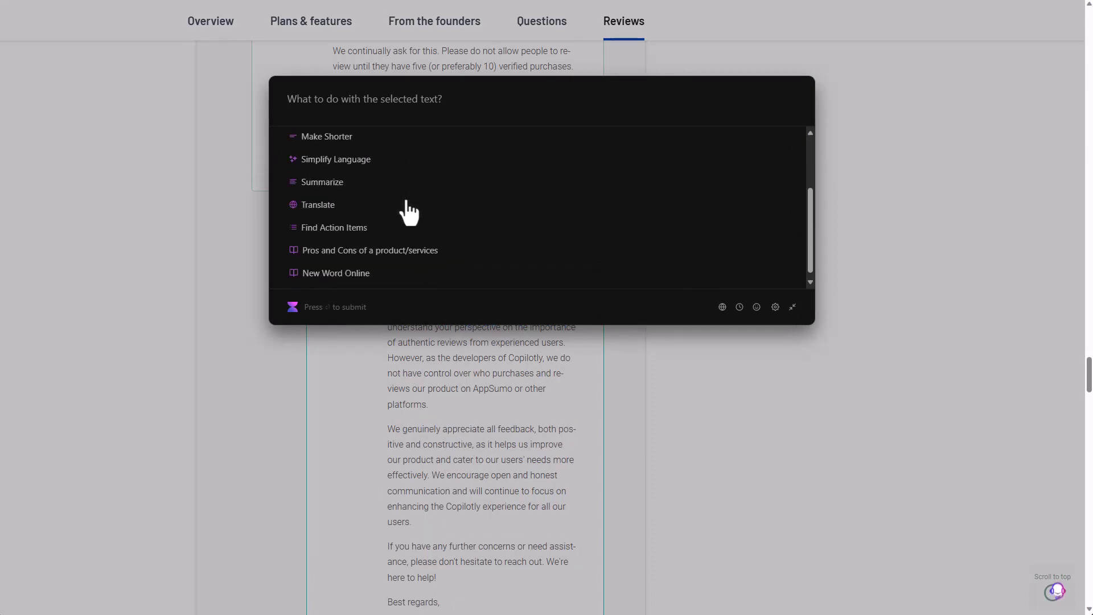
pyautogui.scroll(-10, 361, 247)
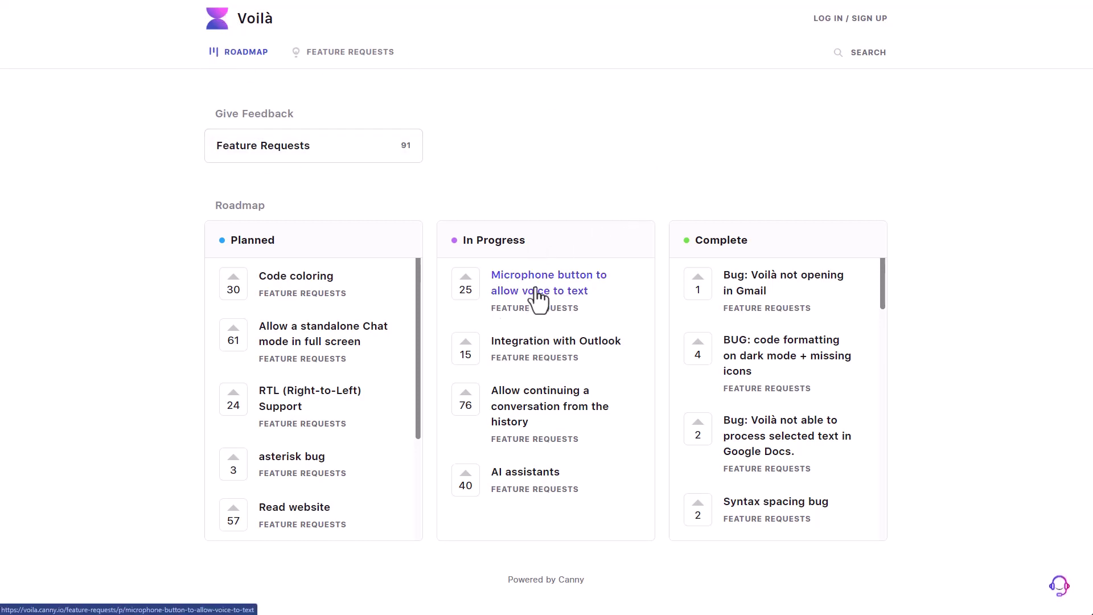
# - Scroll through the Complete and Planned items on Voilà's Canny roadmap
pyautogui.scroll(-8, 780, 298)
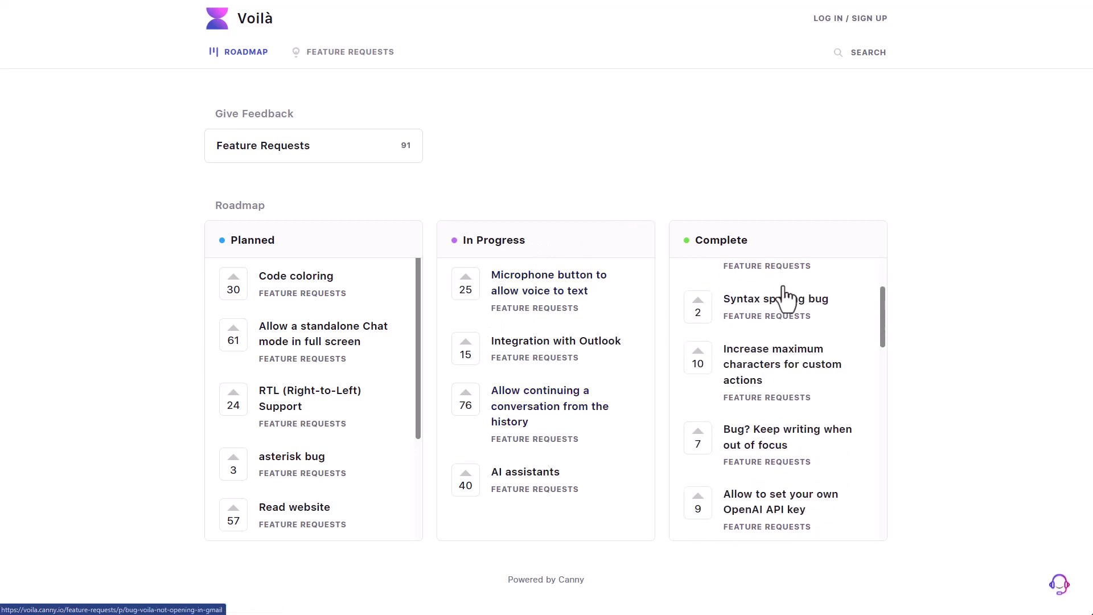
pyautogui.scroll(-5, 783, 295)
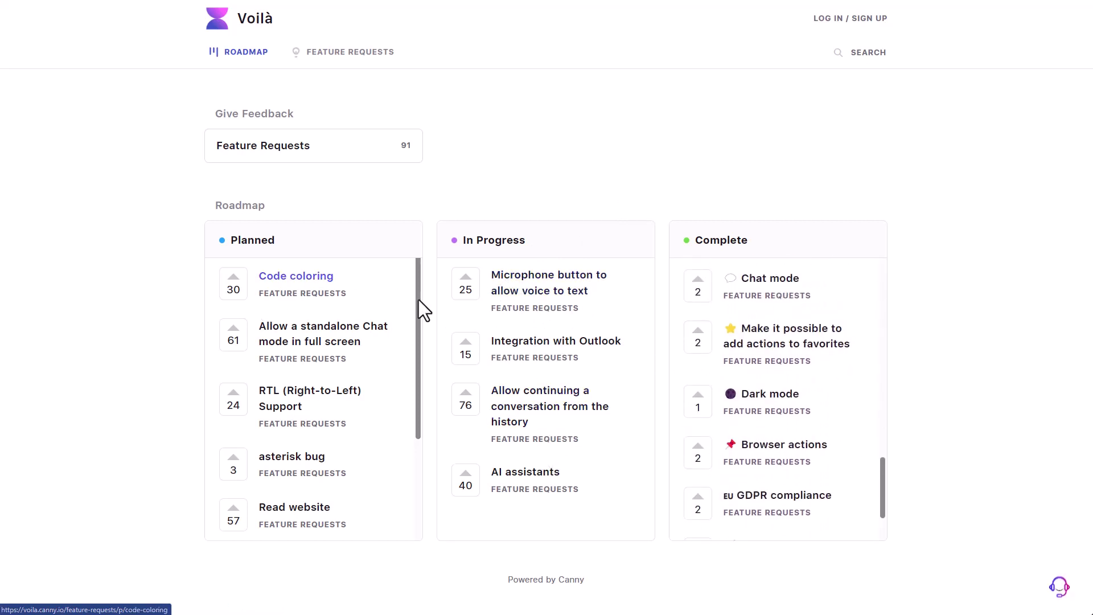
pyautogui.moveTo(419, 295); pyautogui.dragTo(415, 334)
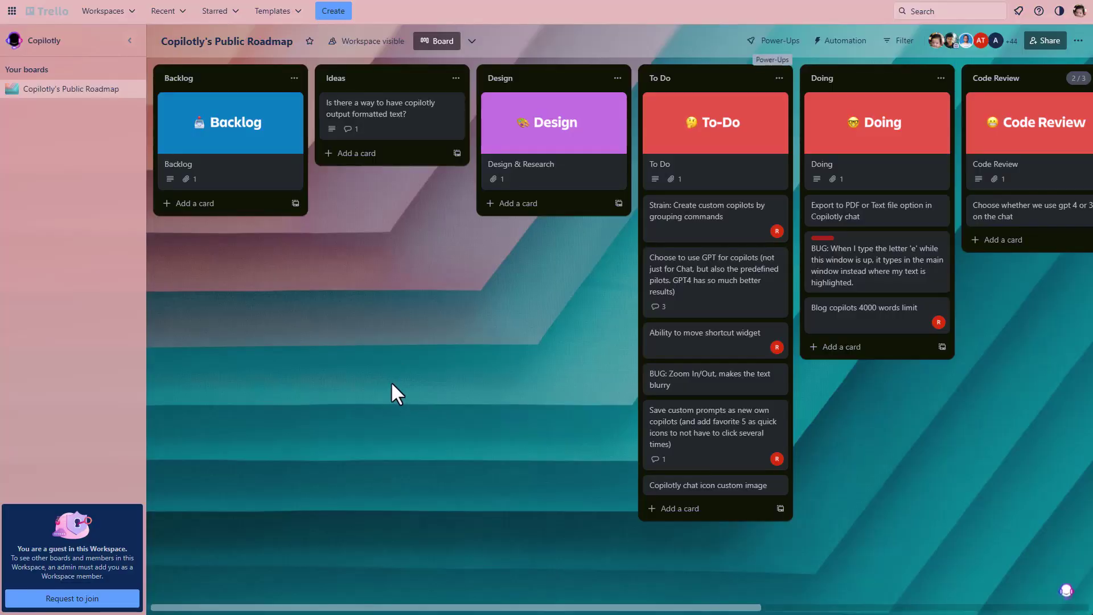
pyautogui.hscroll(8, 415, 442)
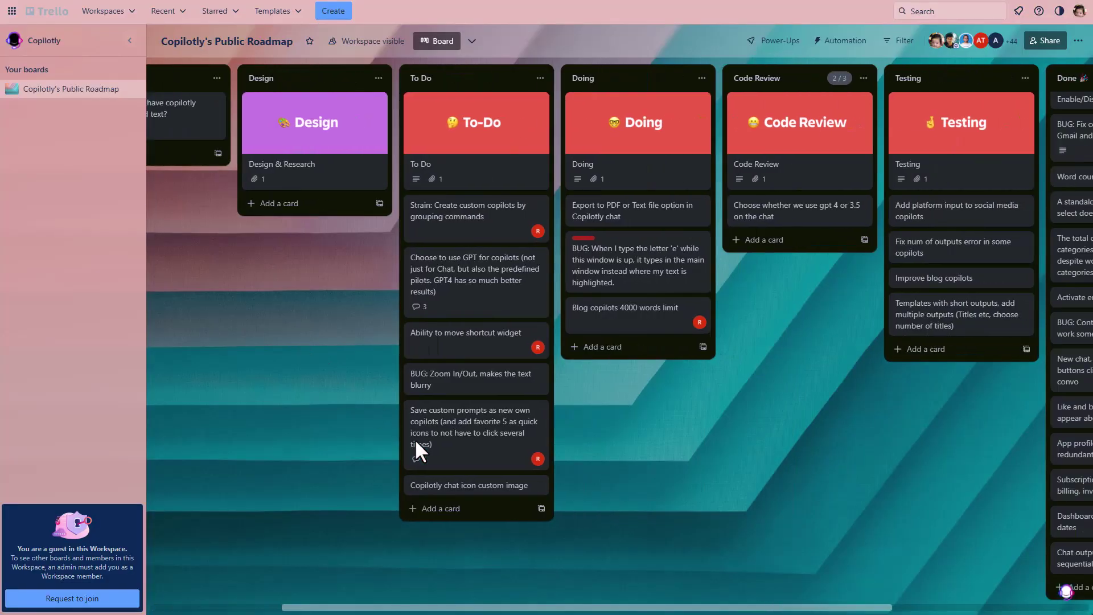
pyautogui.hscroll(-5, 416, 441)
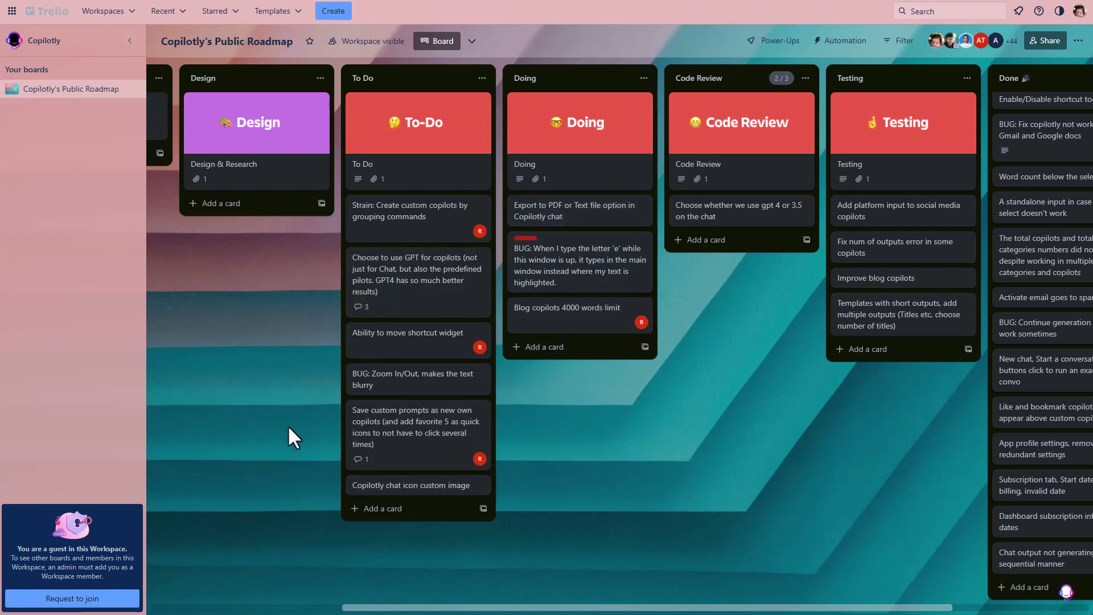
pyautogui.hscroll(-5, 290, 426)
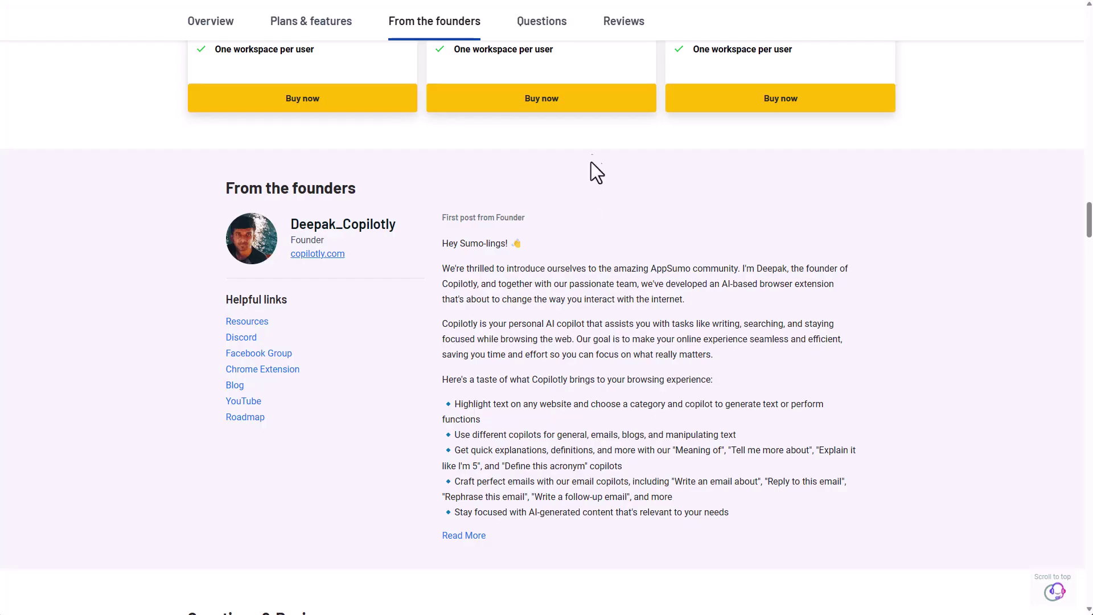
# - Scroll up to the Copilotly deal's $49, $99 and $199 license tier cards
pyautogui.scroll(5, 591, 161)
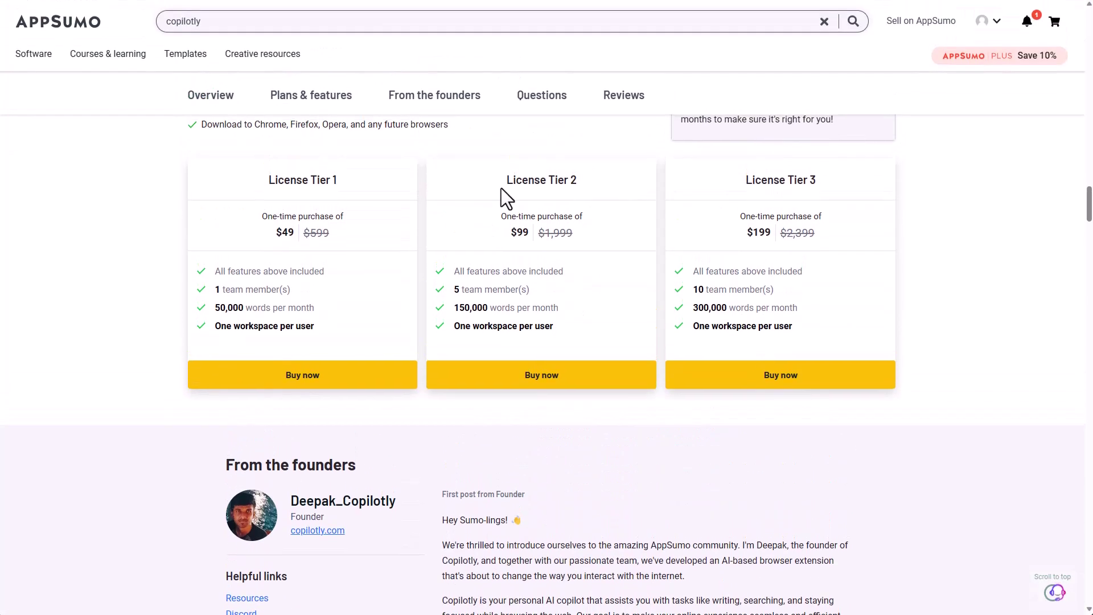